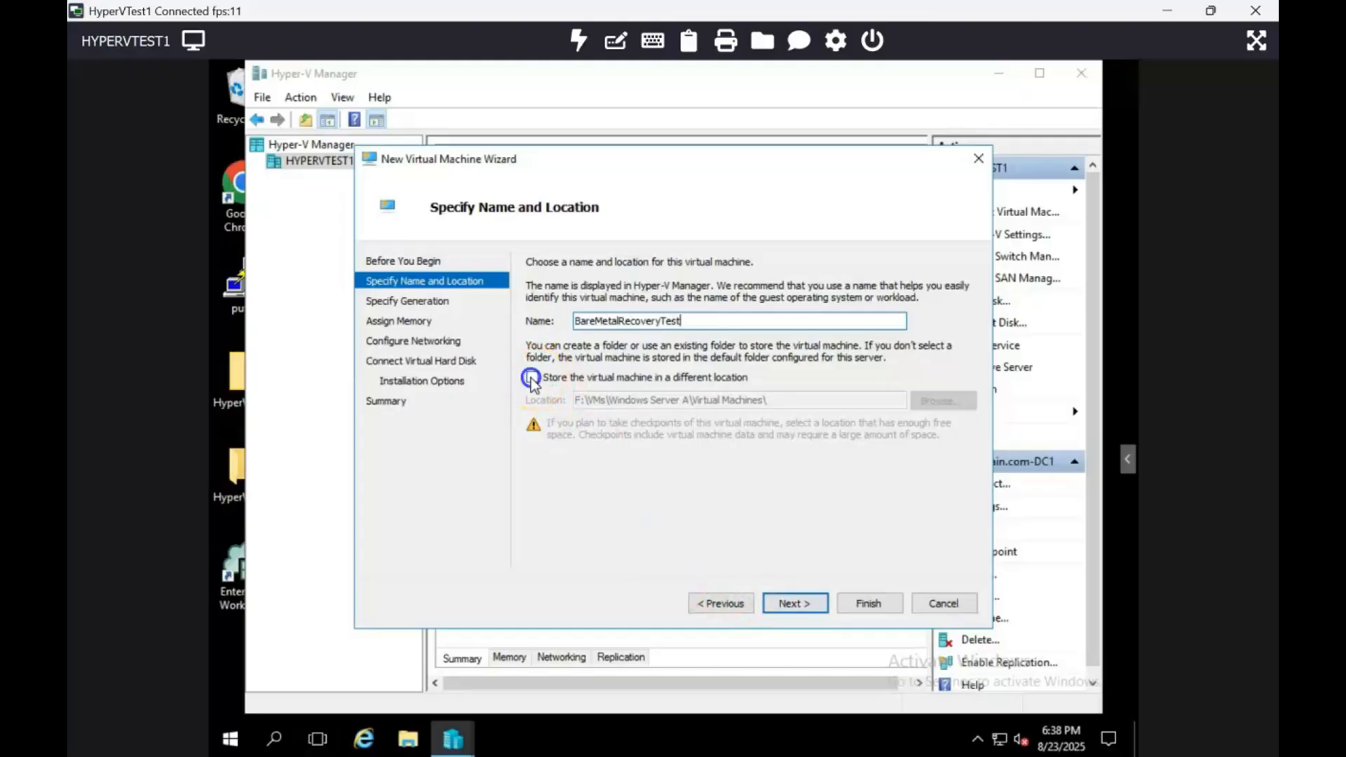
Store the new virtual machine in a different location, using the folder F:\VMs\.
click(533, 378)
click(947, 404)
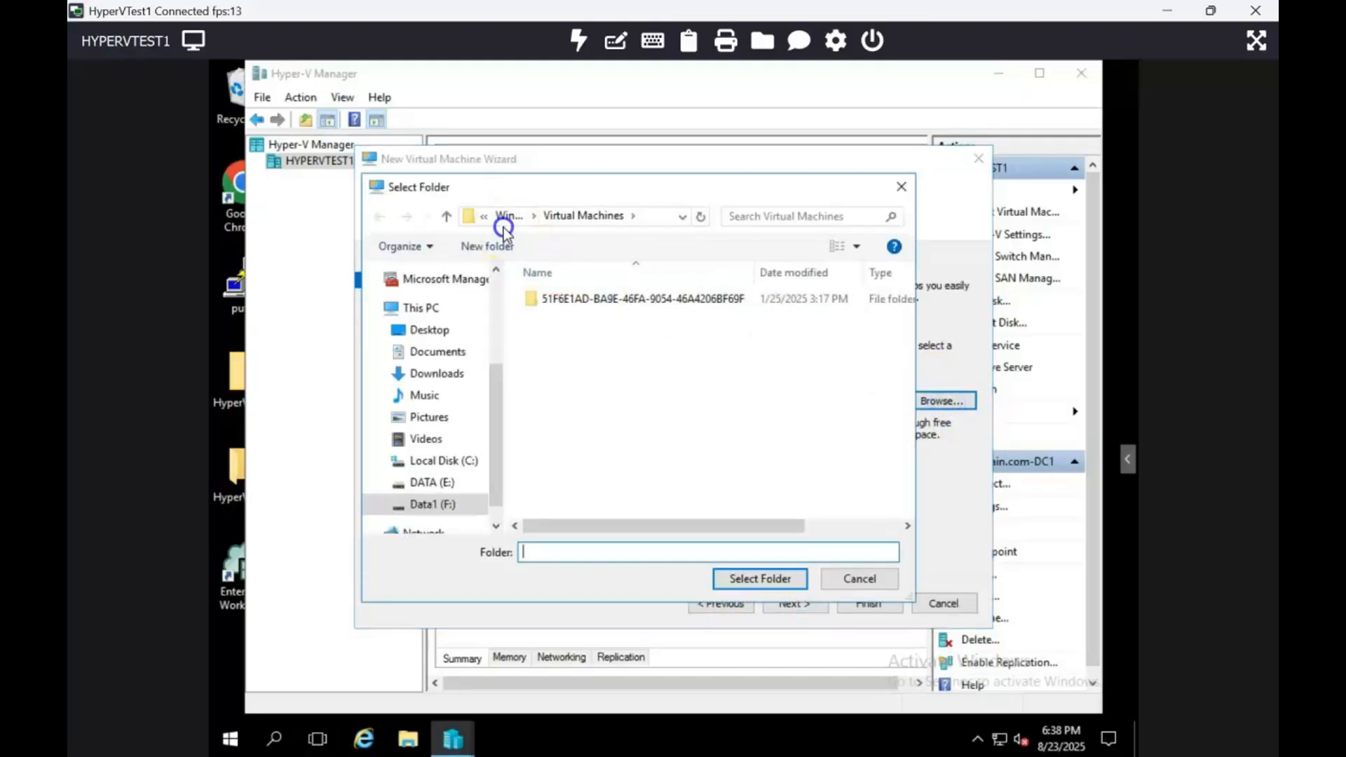
click(505, 218)
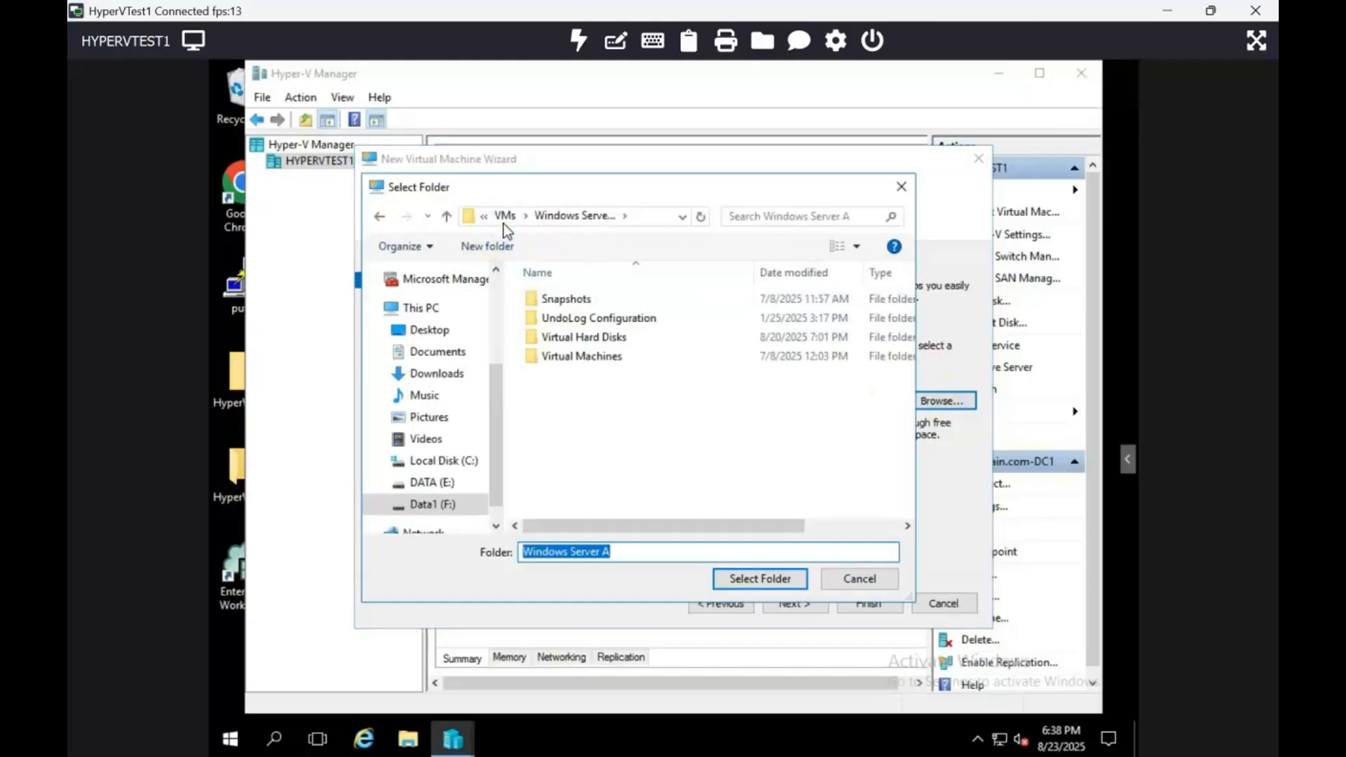
click(504, 216)
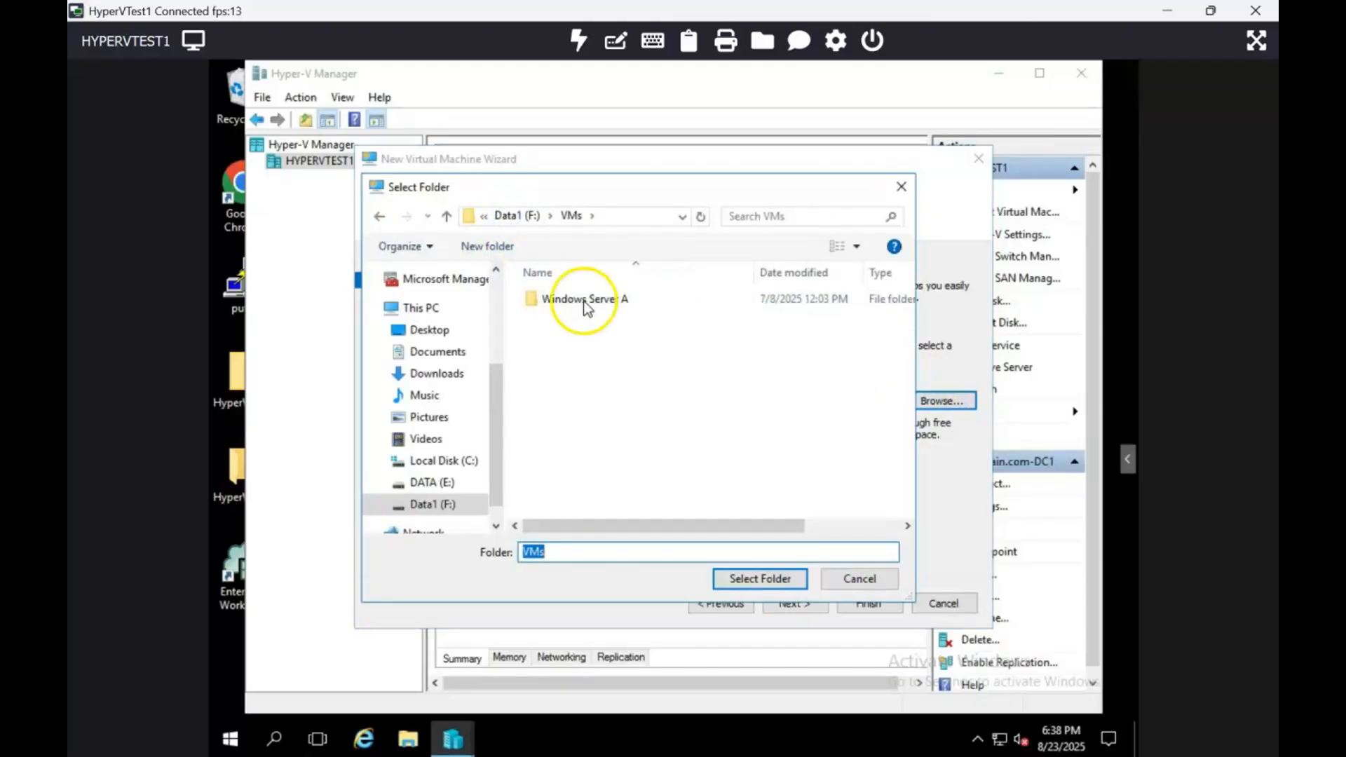
click(752, 579)
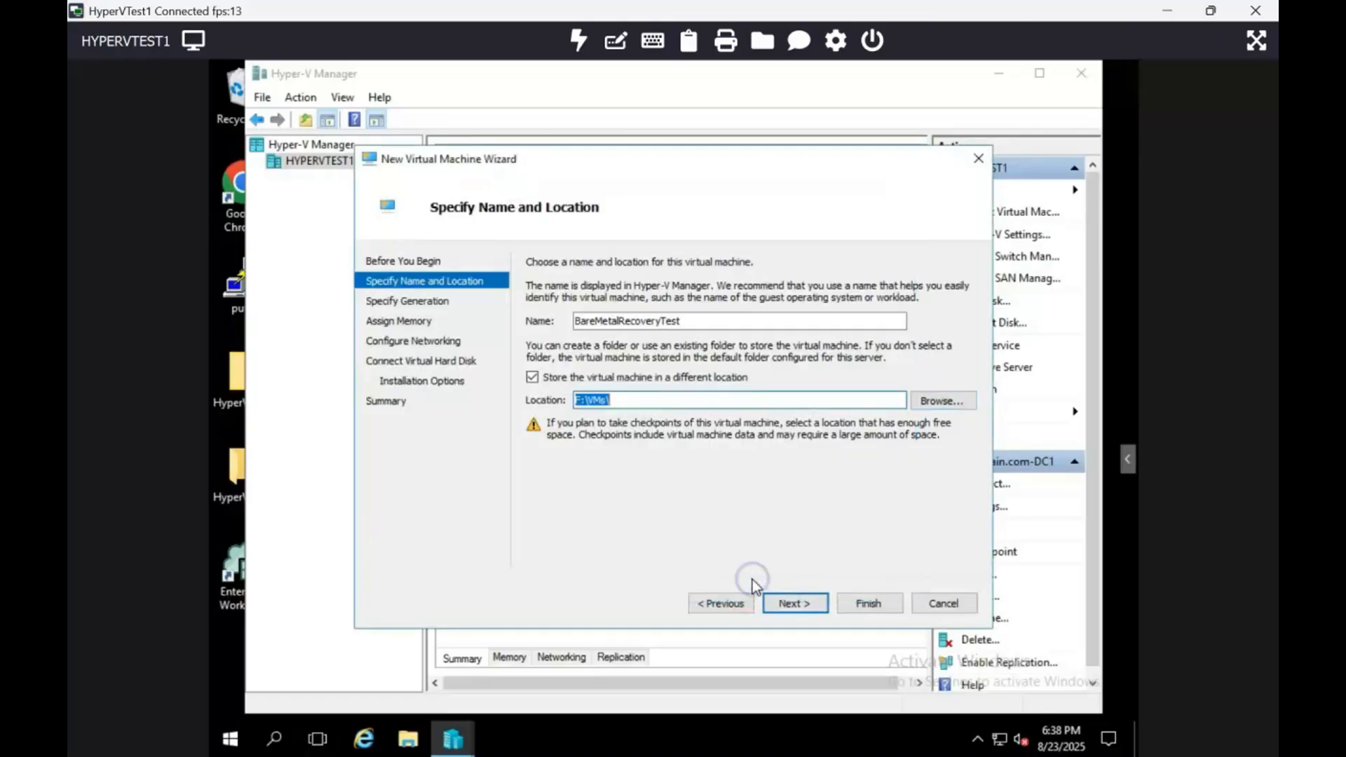
click(806, 611)
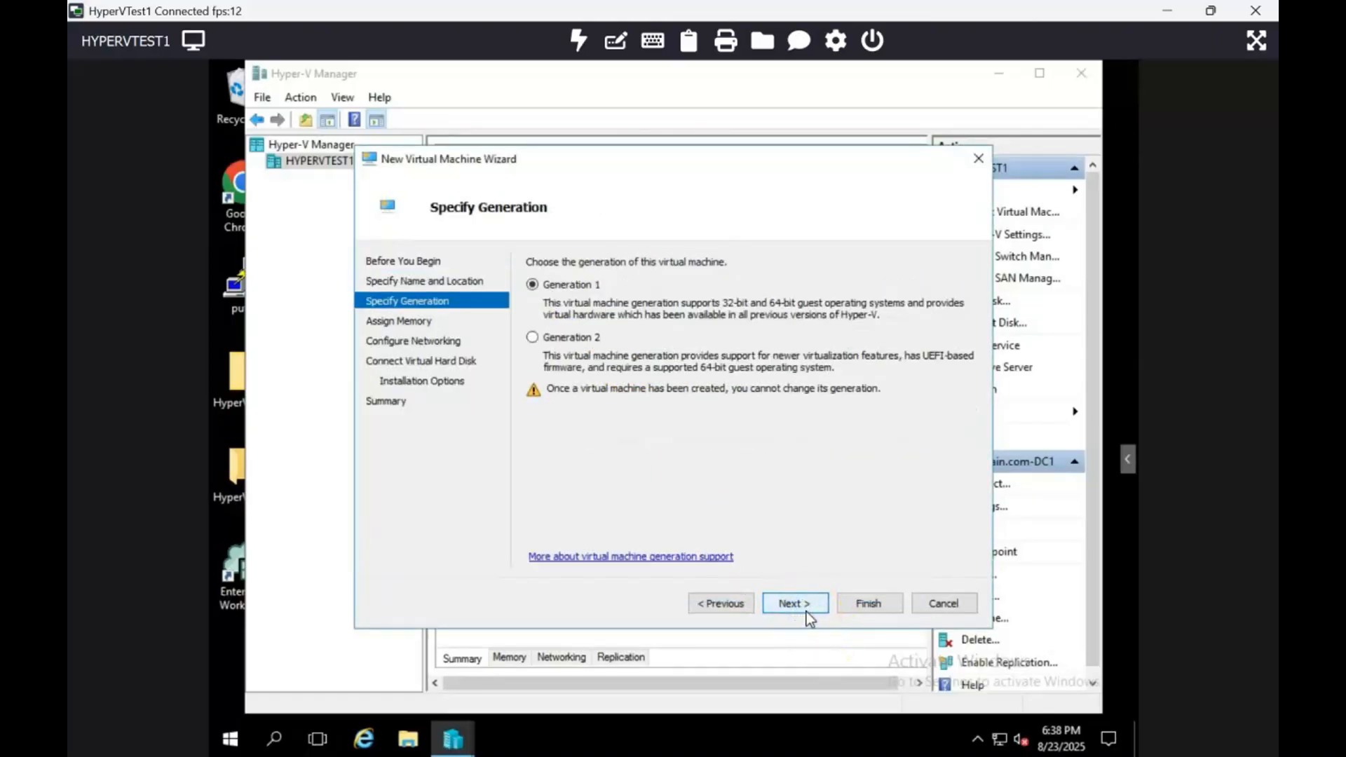
Accept Generation 1 for the virtual machine and assign it 8000 MB of startup memory.
click(782, 605)
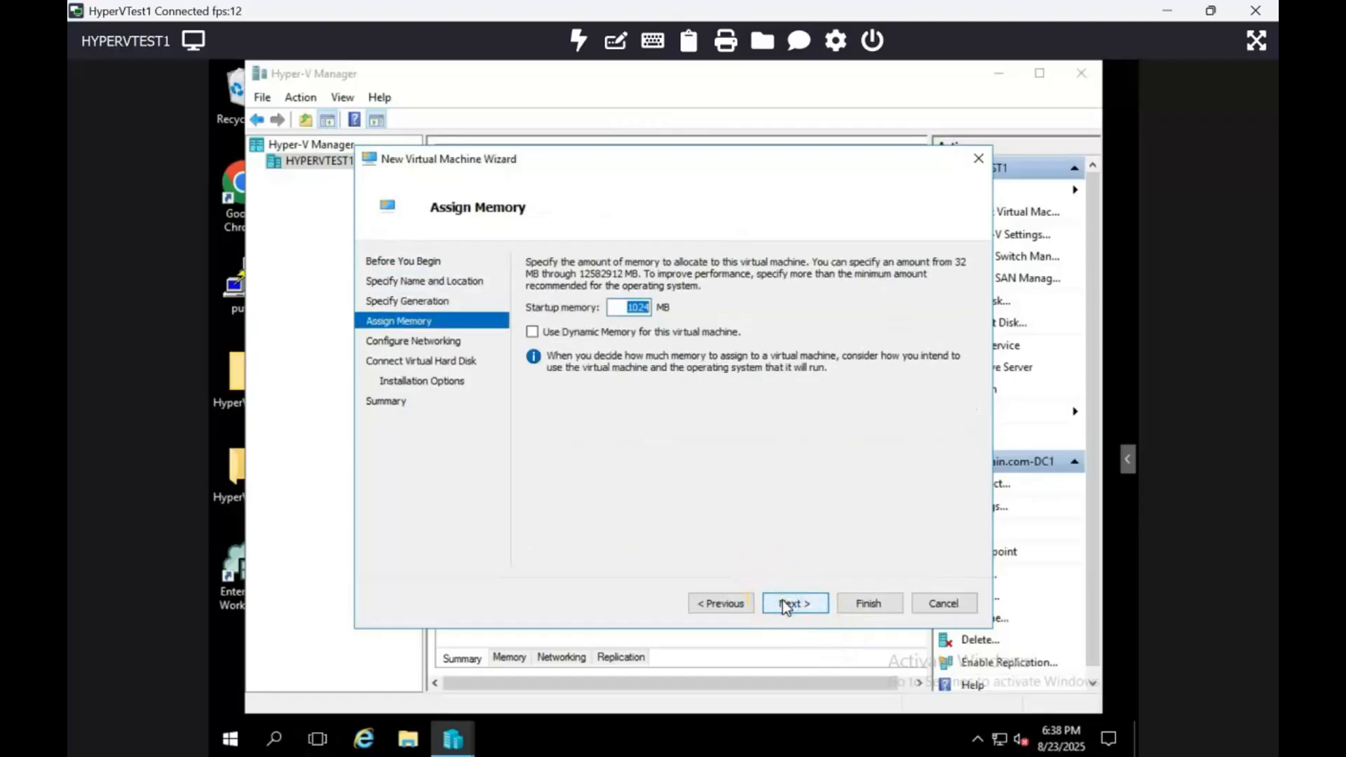
text(8000)
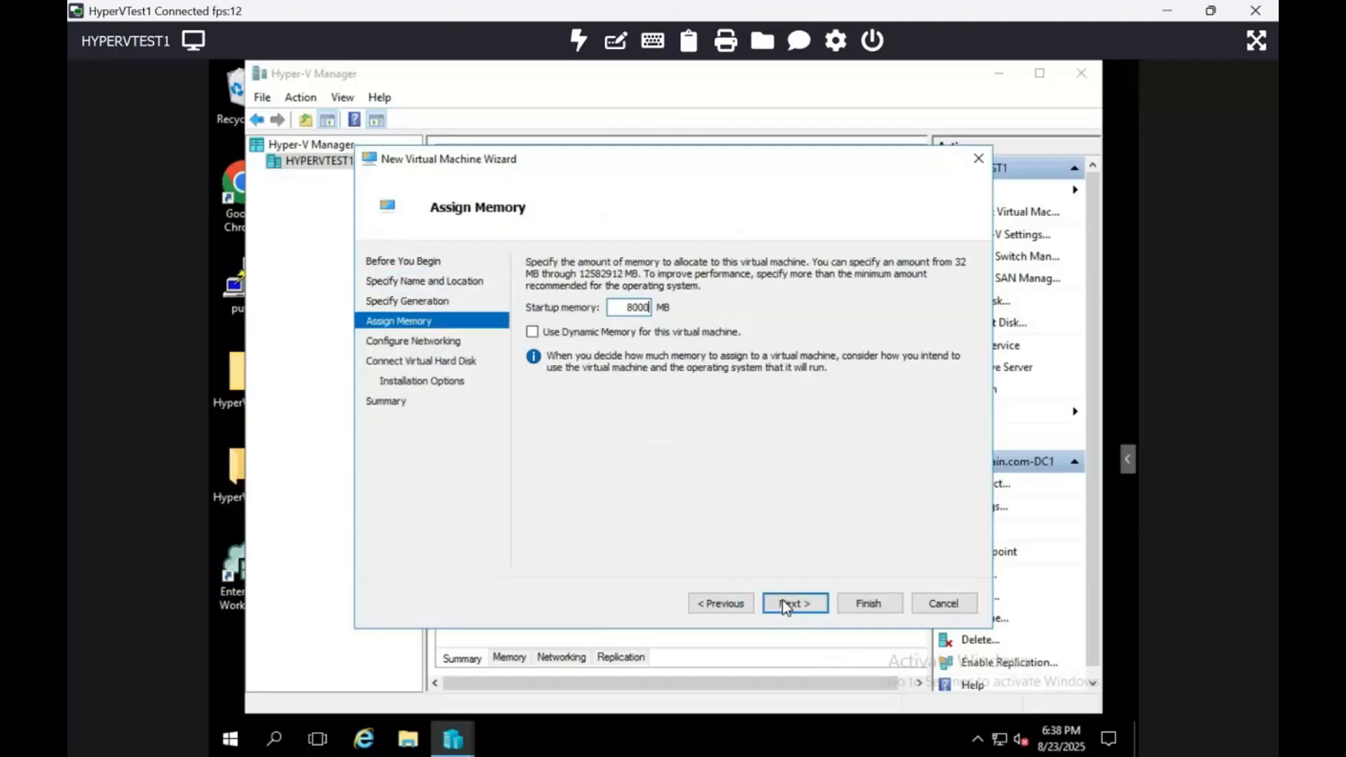
click(784, 603)
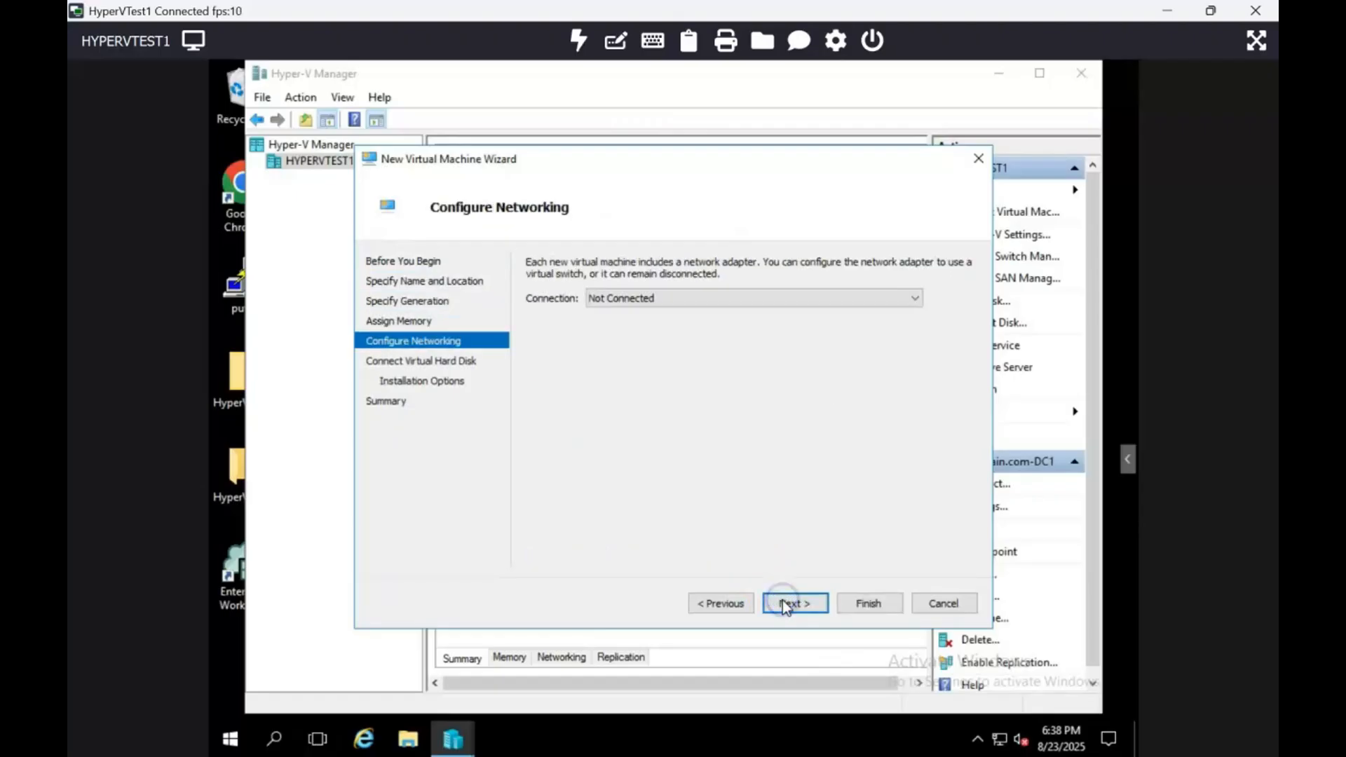
Connect the network adapter to Nic-Teaming and set the size of the new virtual hard disk to 60 GB.
click(773, 296)
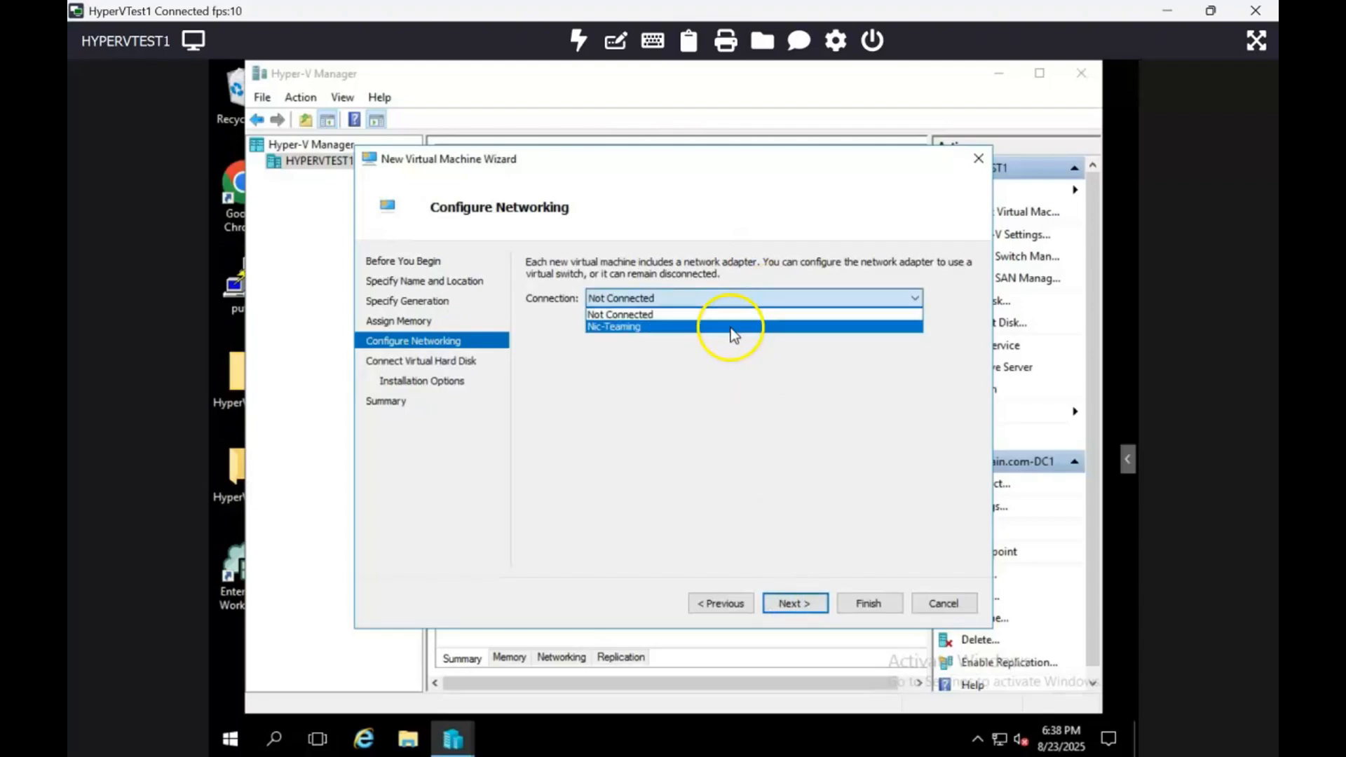
click(731, 328)
click(774, 605)
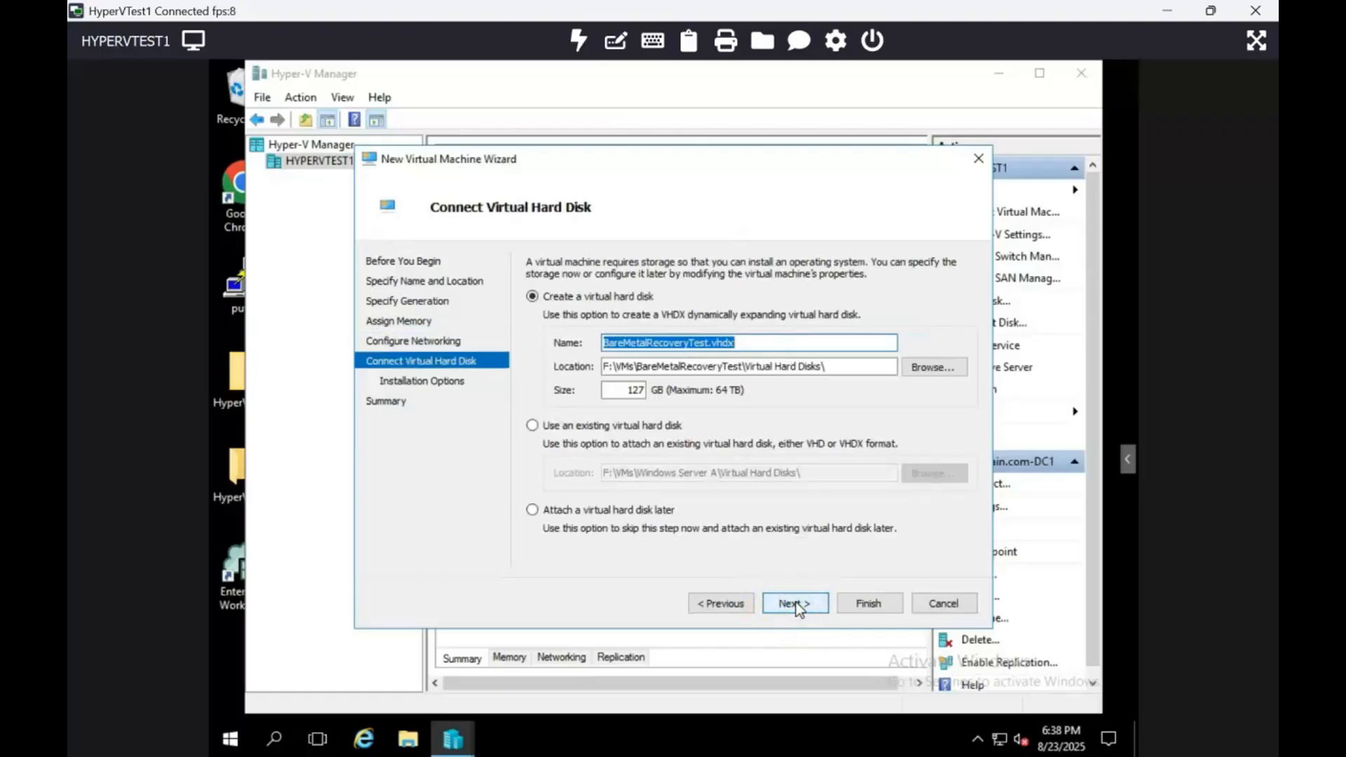
drag(629, 390, 666, 397)
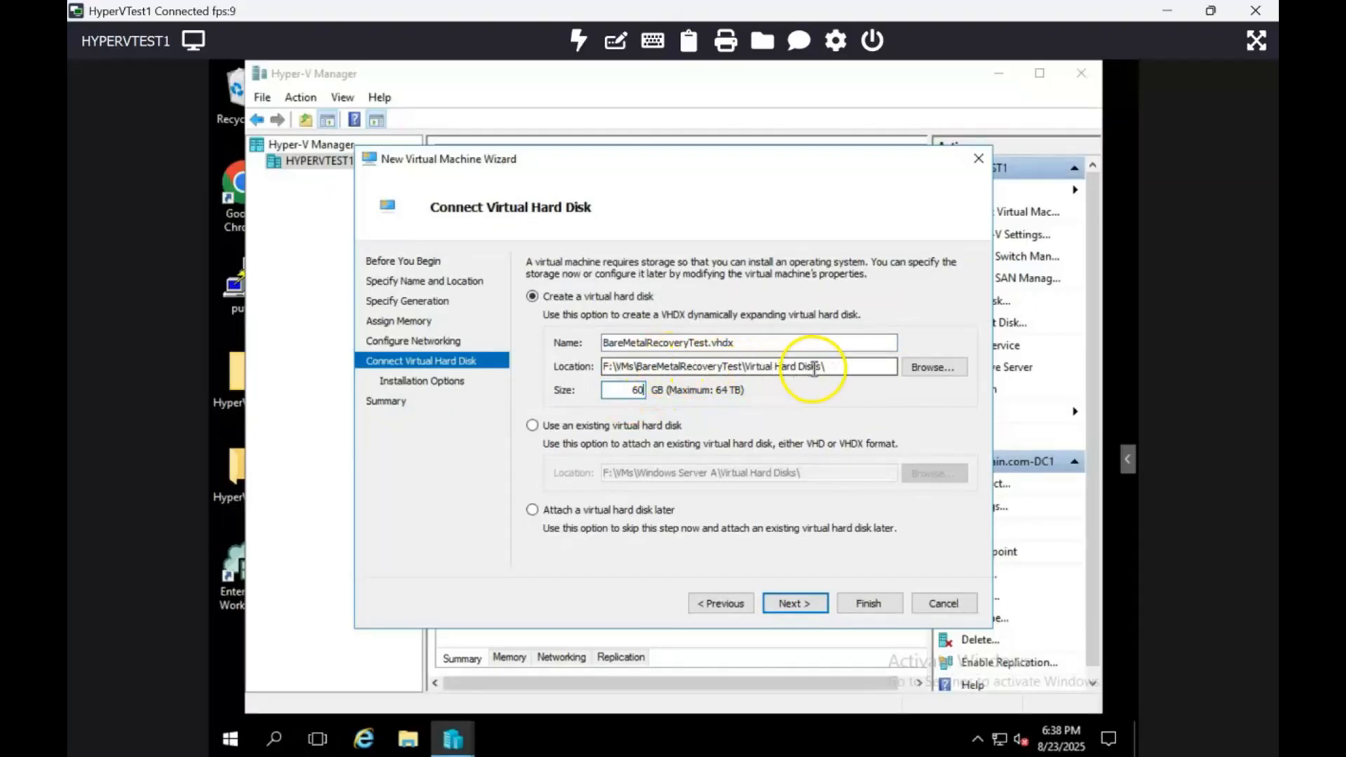
click(789, 604)
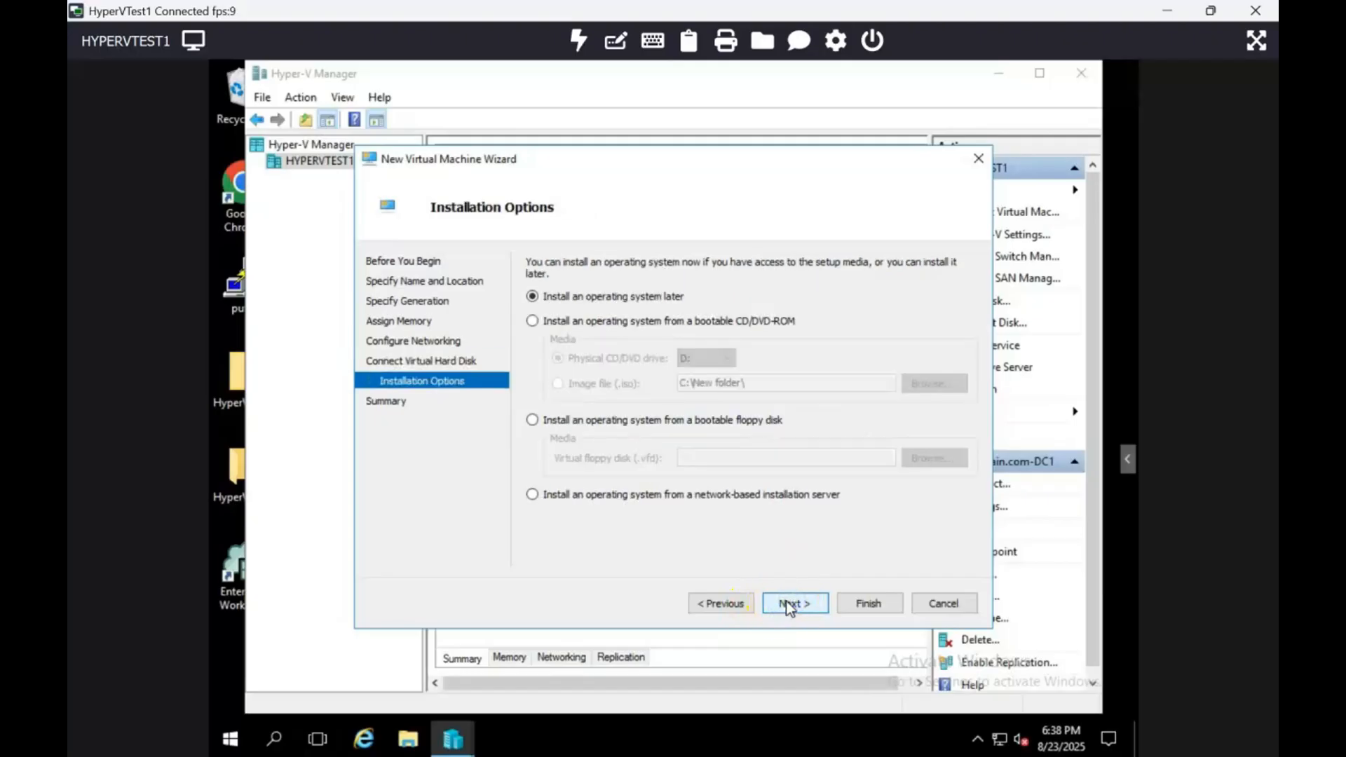
Choose the Windows Server STD CORE 2019 ISO in C:\New folder as bootable installation media and finish creating the virtual machine.
click(654, 322)
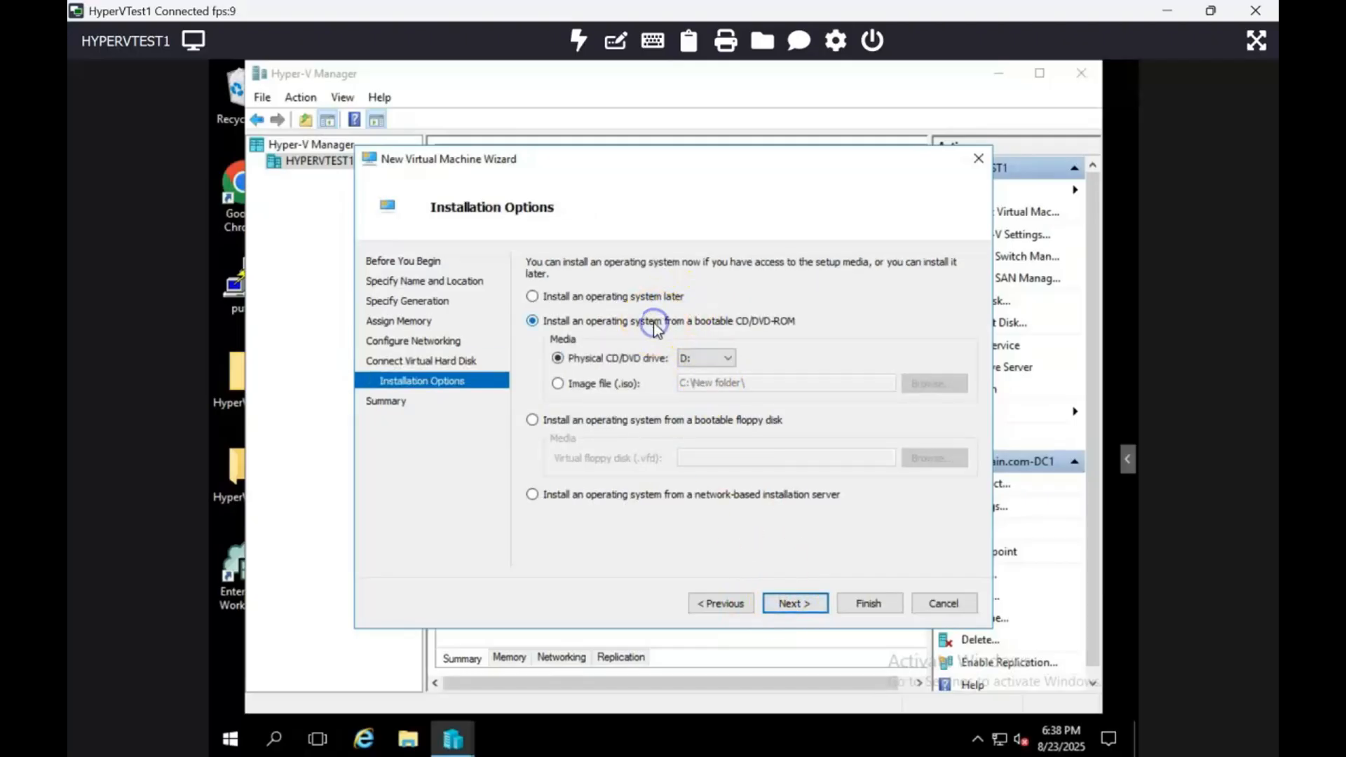
click(557, 383)
click(945, 384)
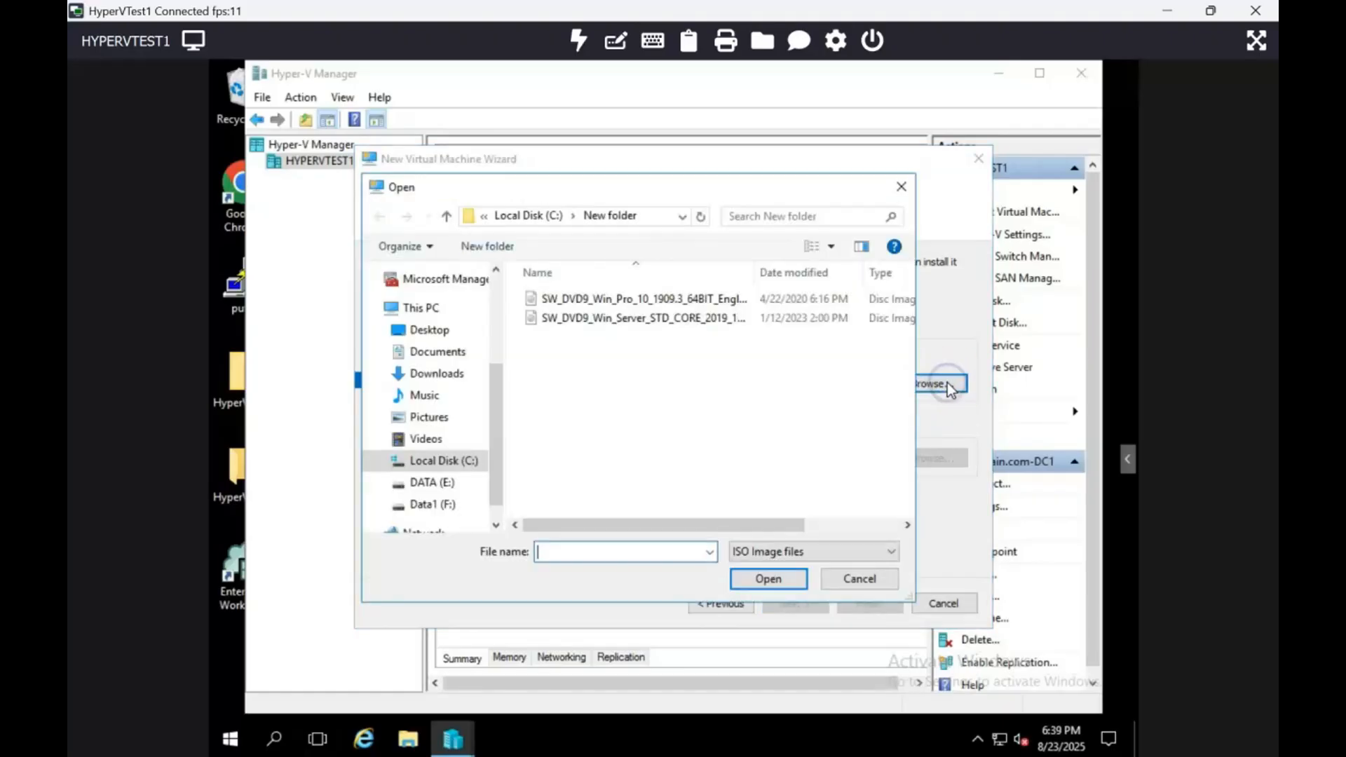
double_click(704, 318)
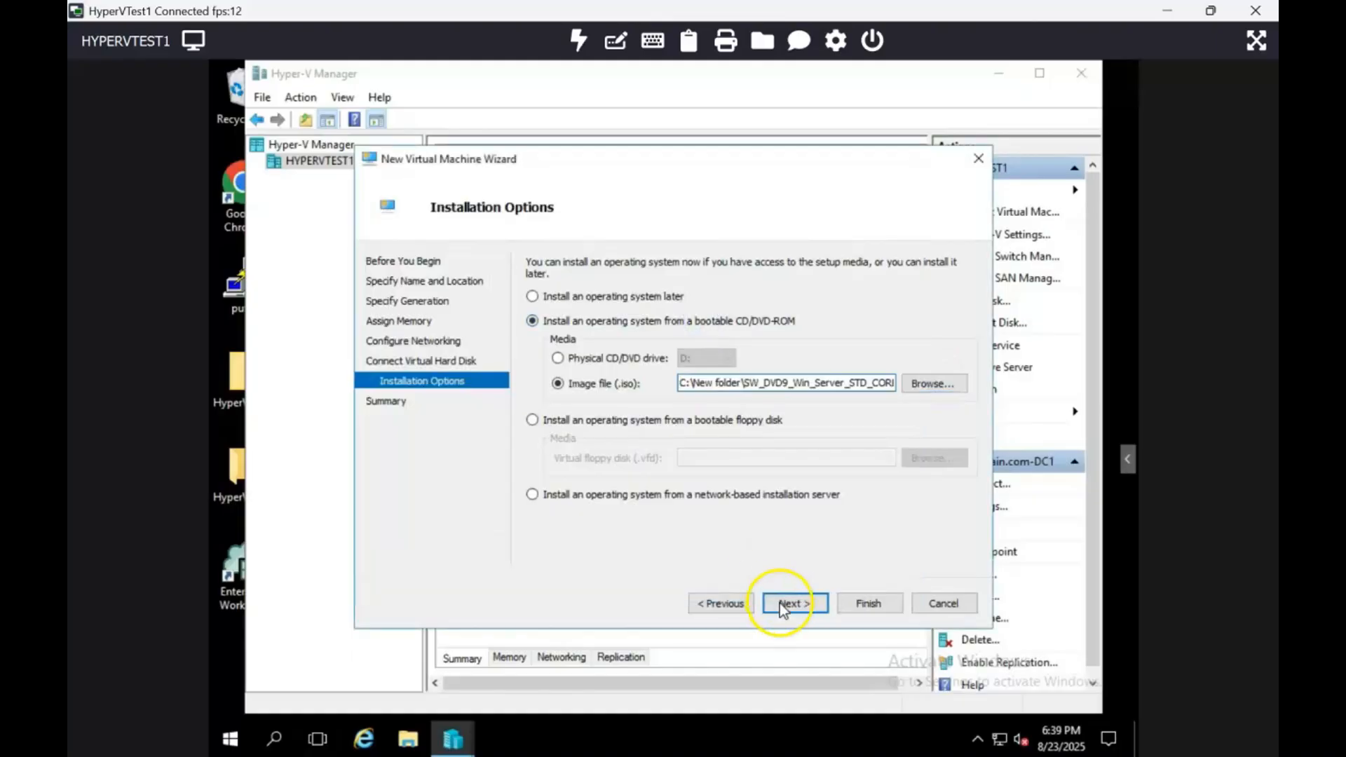
click(785, 609)
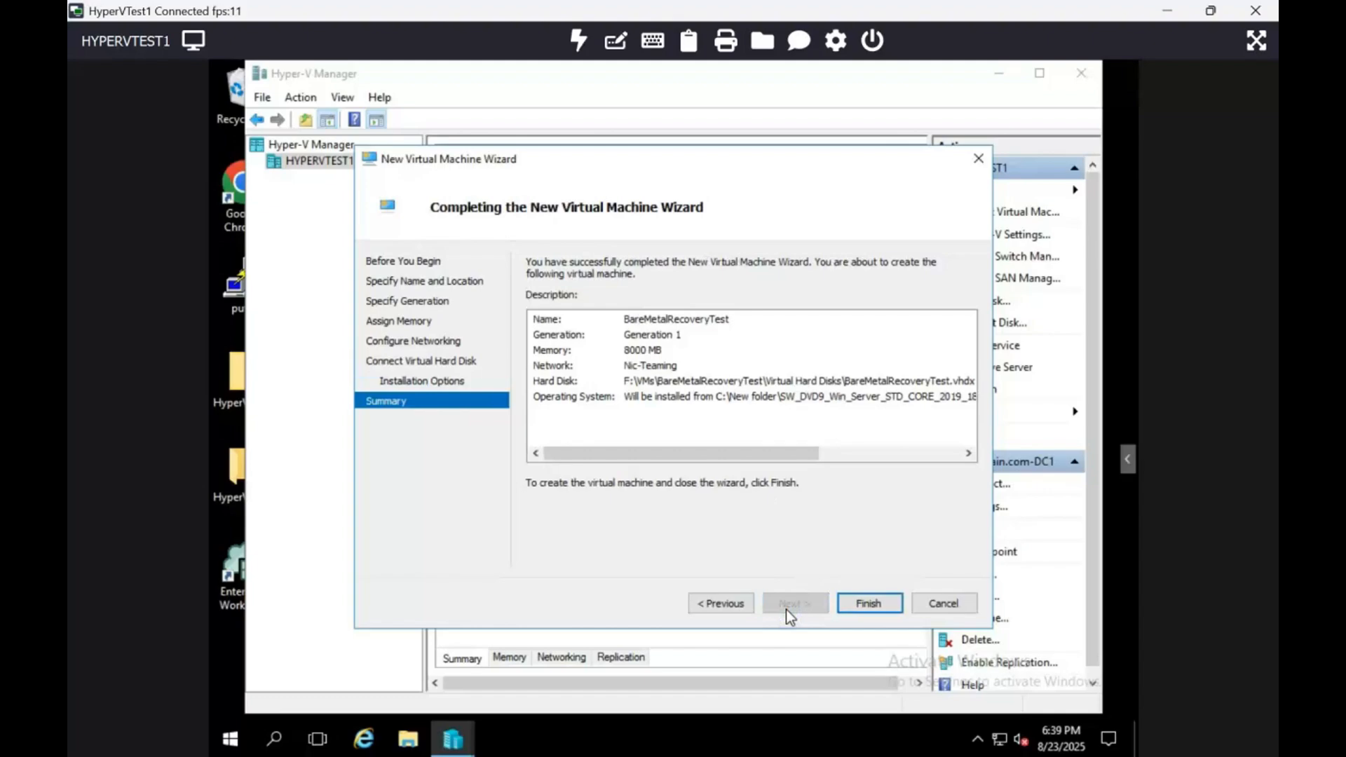
click(864, 604)
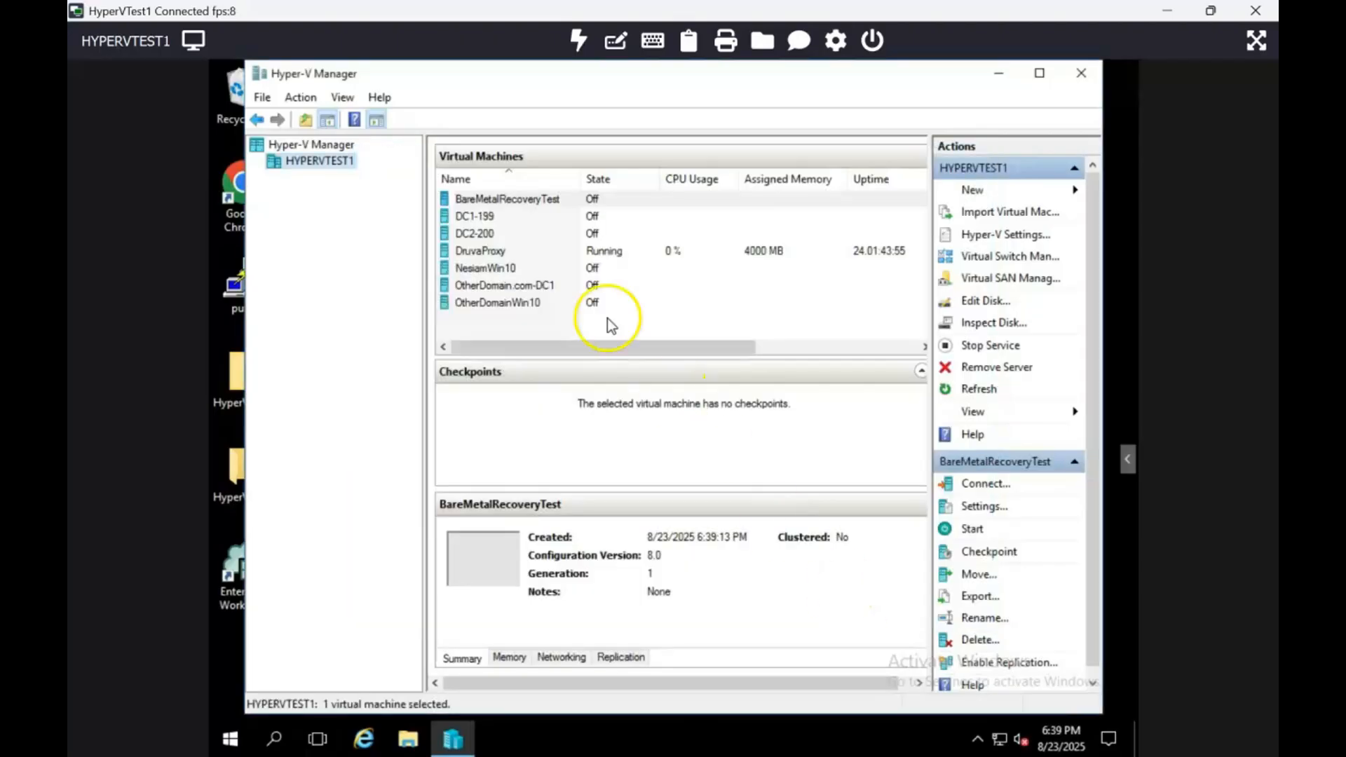
Open the settings of the BareMetalRecoveryTest virtual machine and add a hard drive to its SCSI controller.
right_click(528, 200)
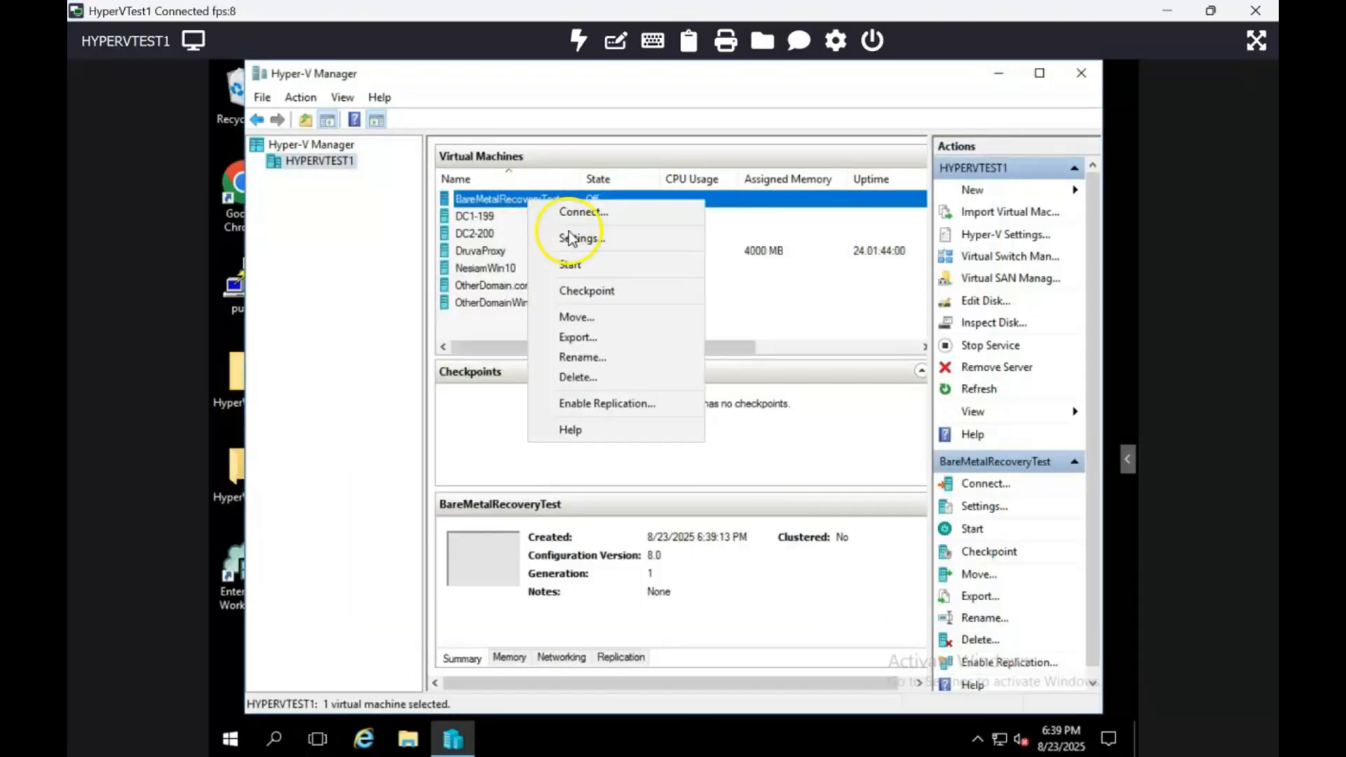
click(584, 240)
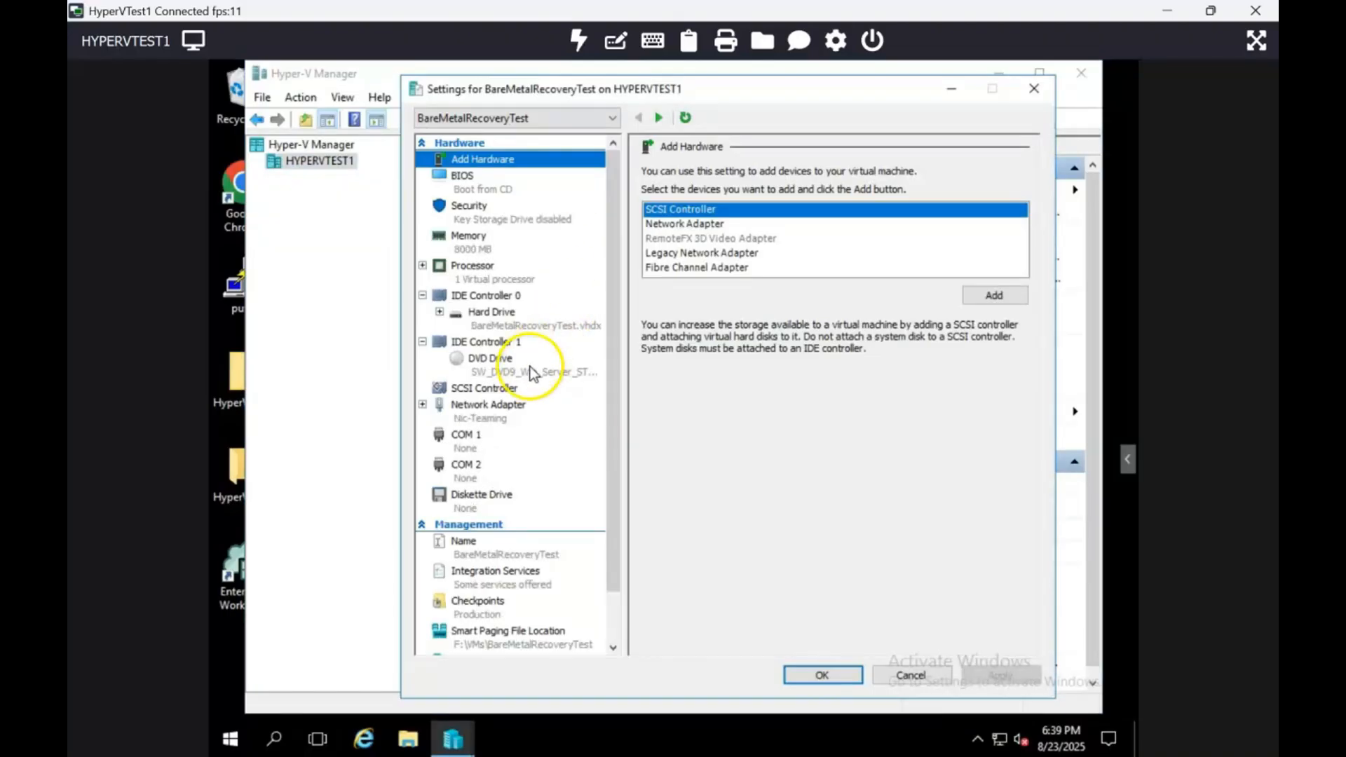
click(510, 396)
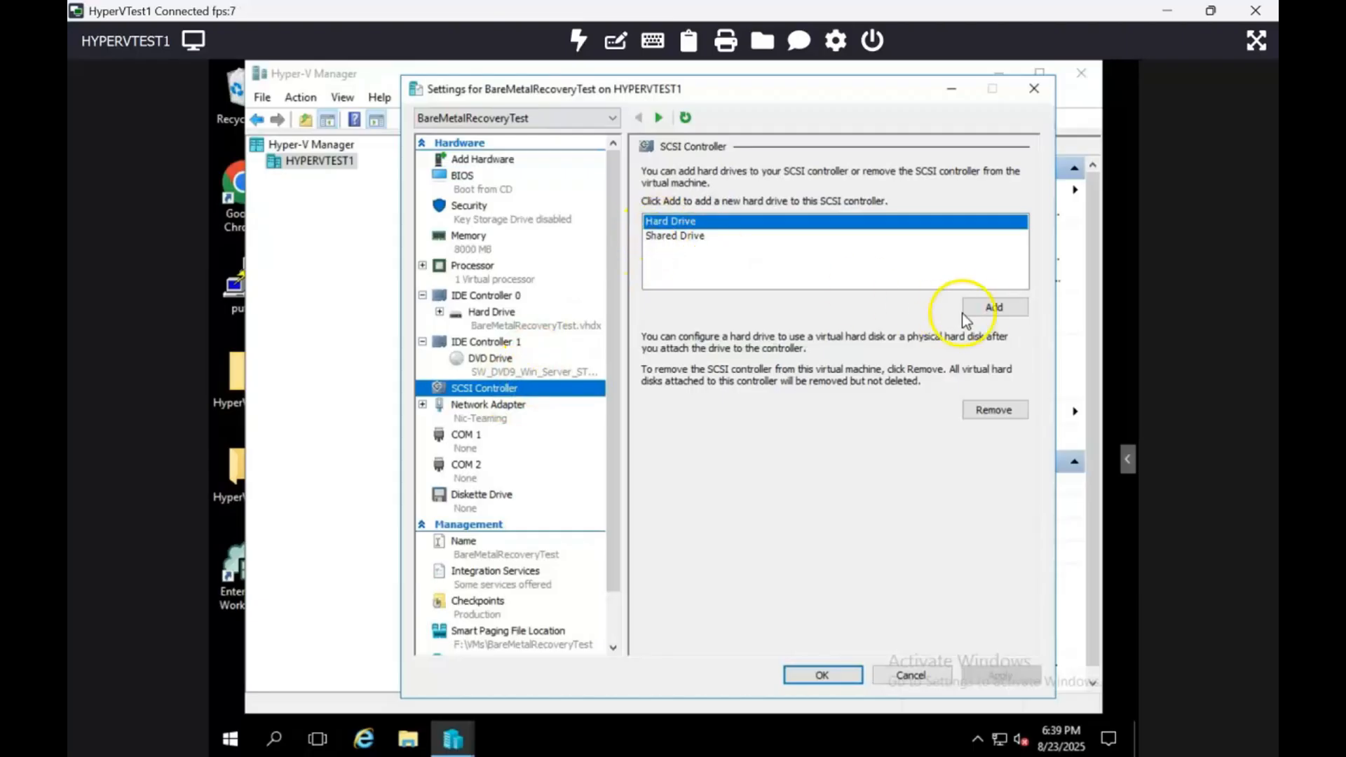
click(986, 310)
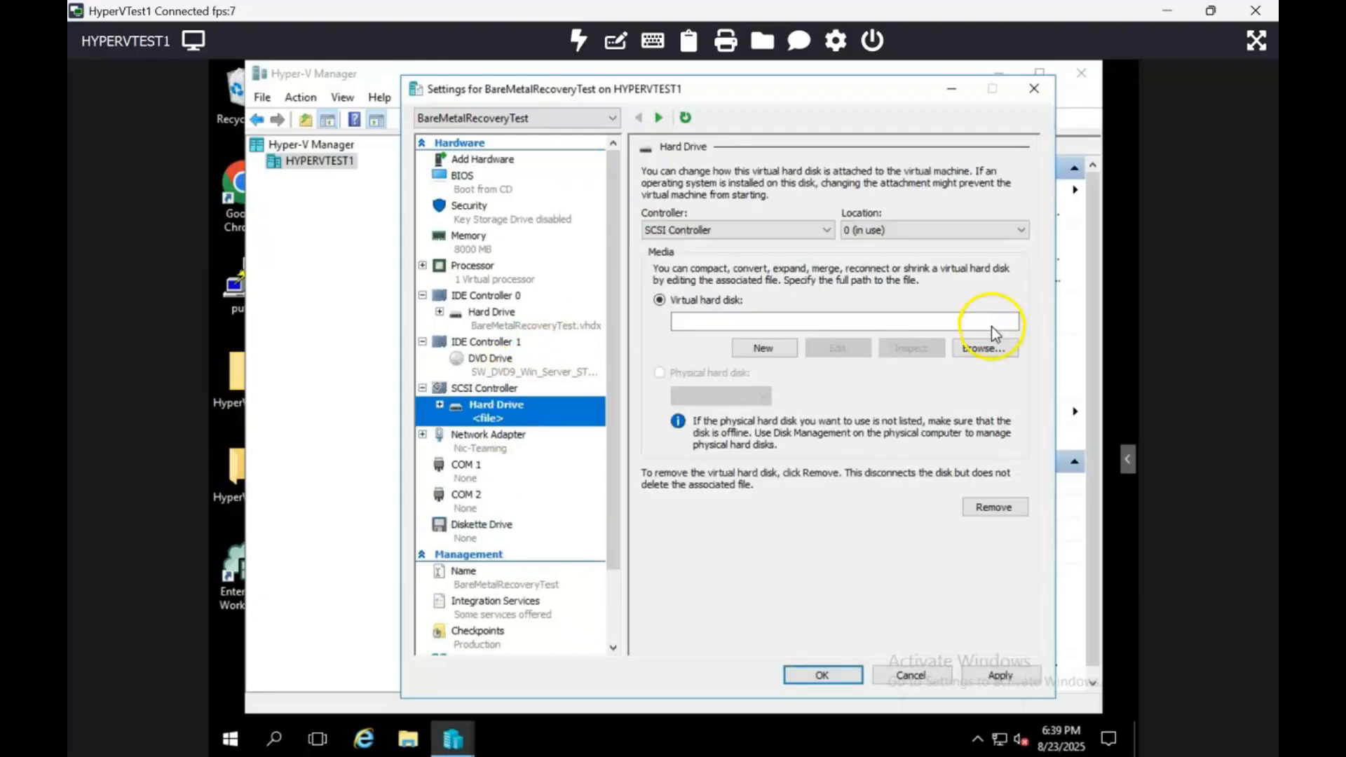
Attach the dedicatedBackupDrive-OtherDomain.com.vhdx file from E:\VMs\OtherDomainWin10\Virtual Hard Disks as the SCSI hard drive's virtual disk.
click(995, 347)
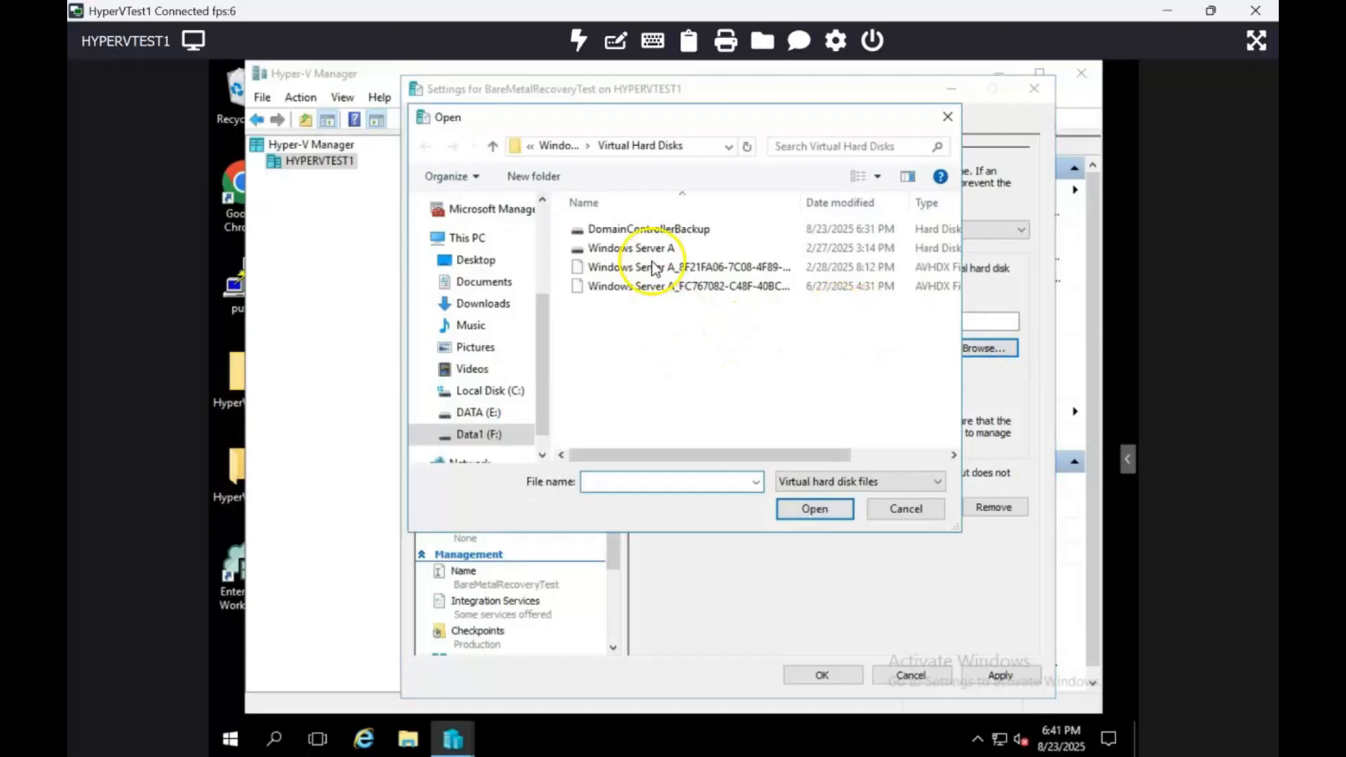
click(558, 146)
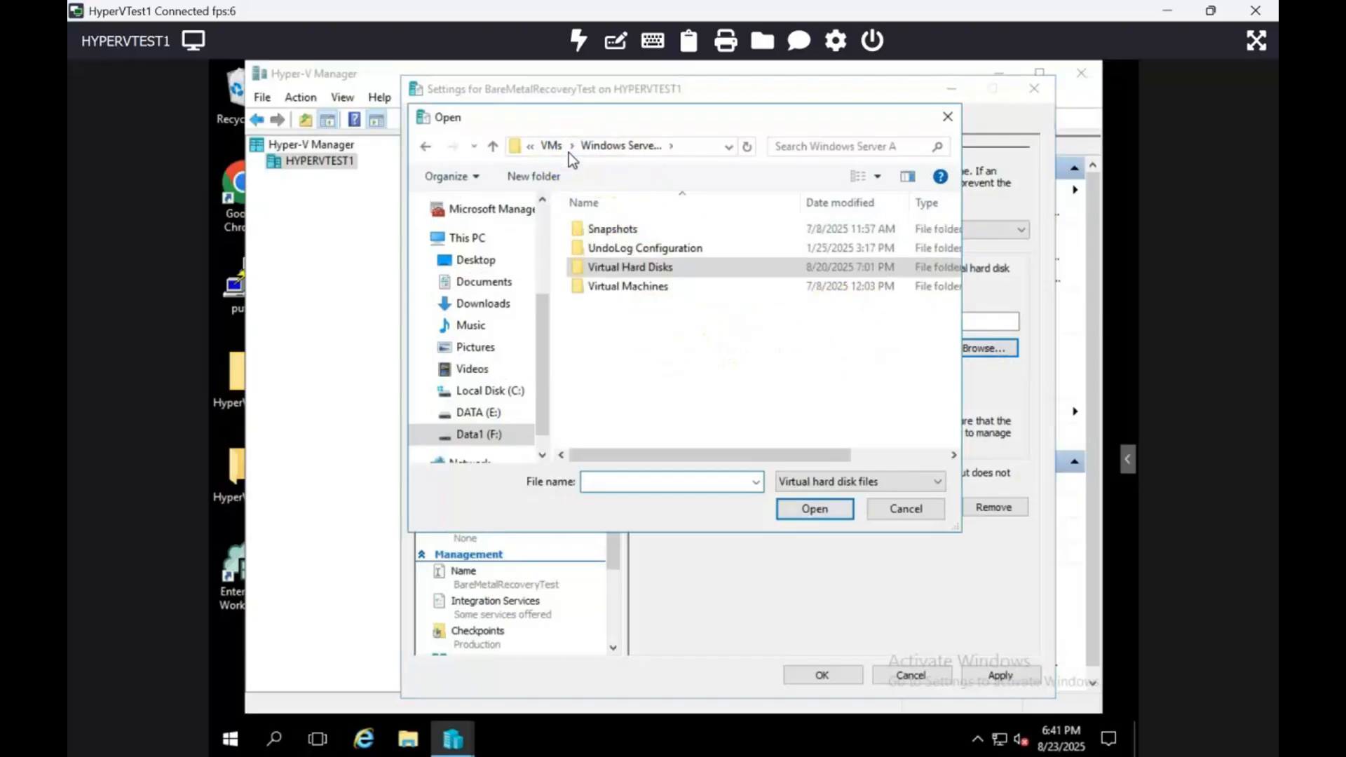
click(553, 147)
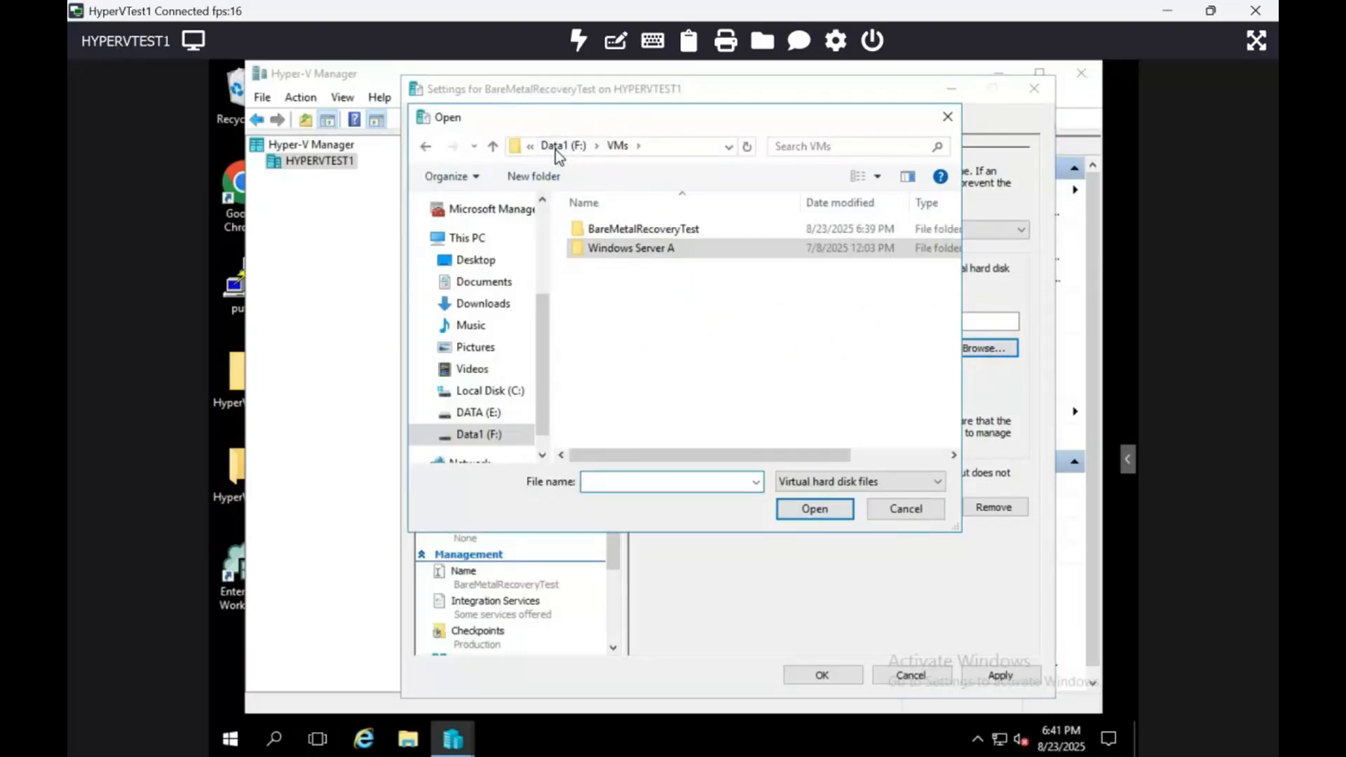
click(555, 147)
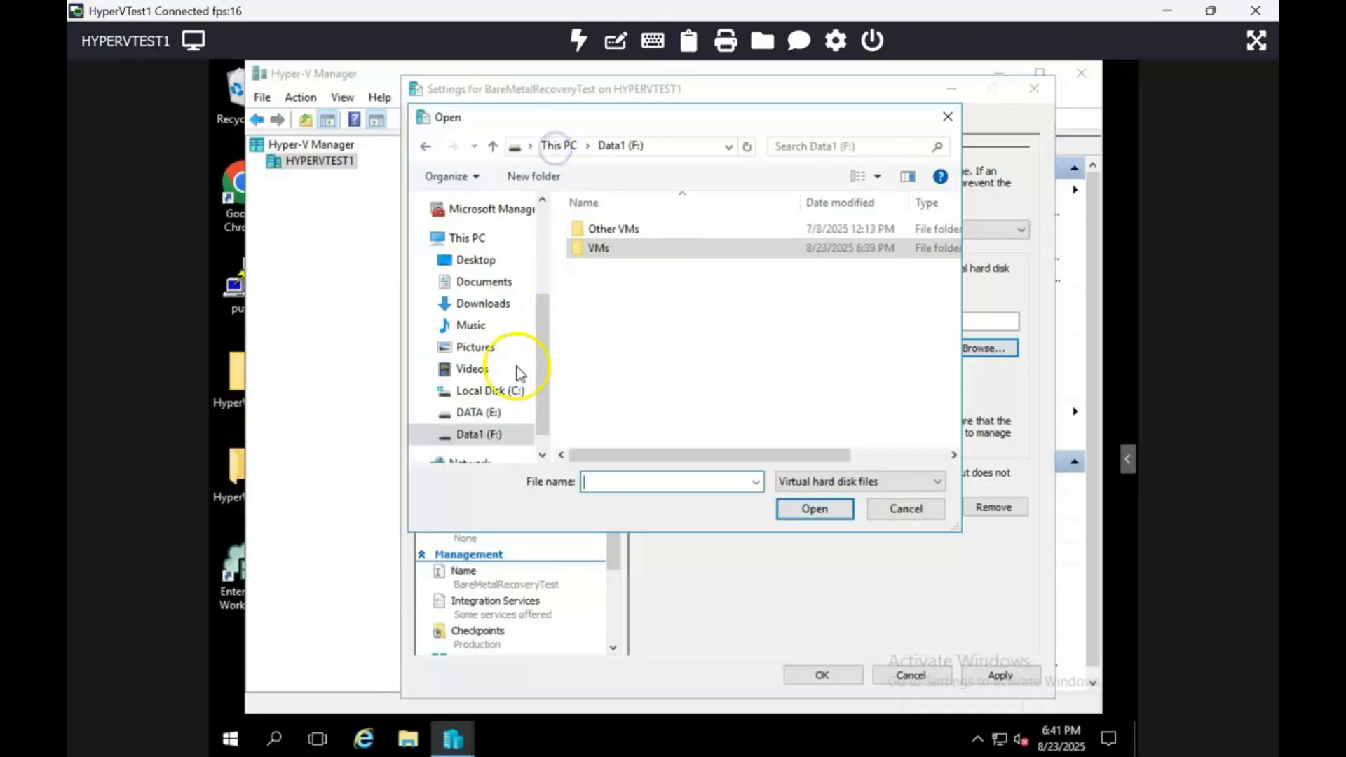
click(484, 411)
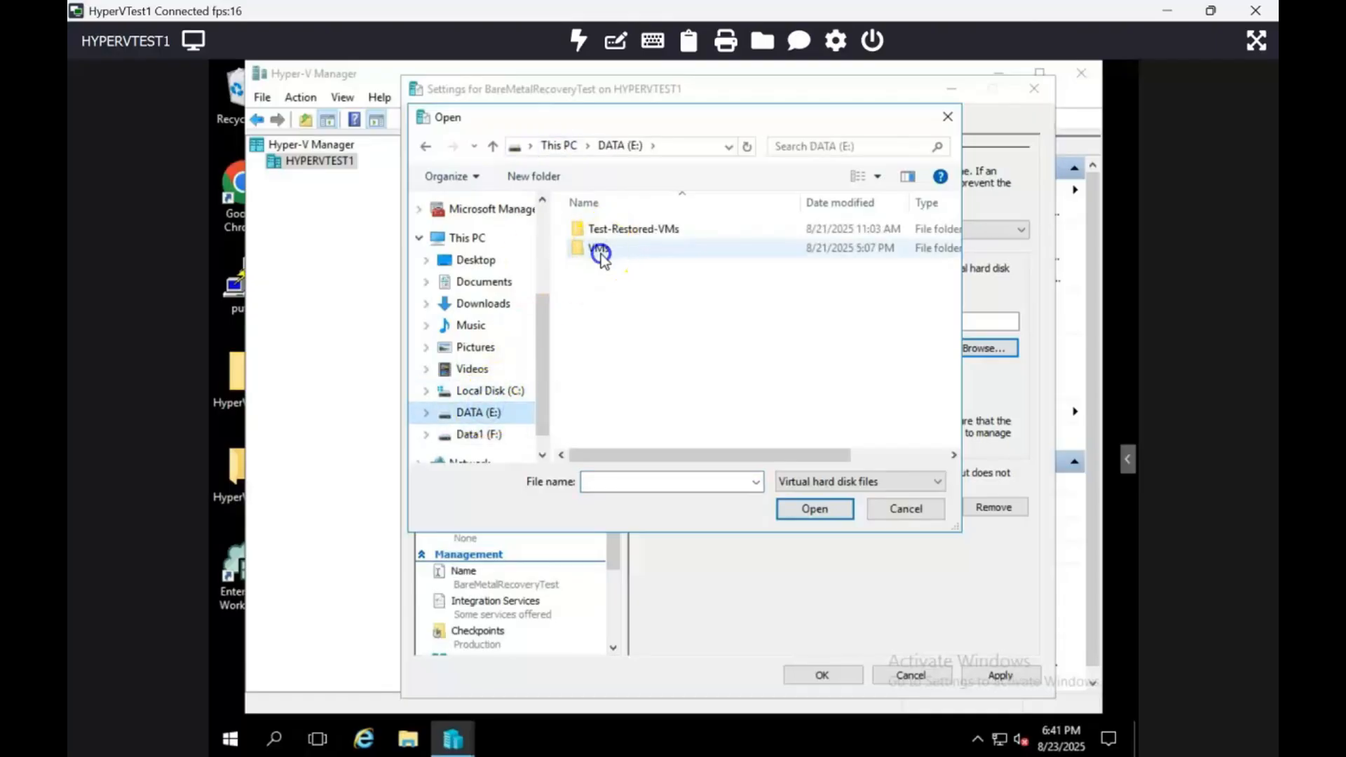
double_click(601, 251)
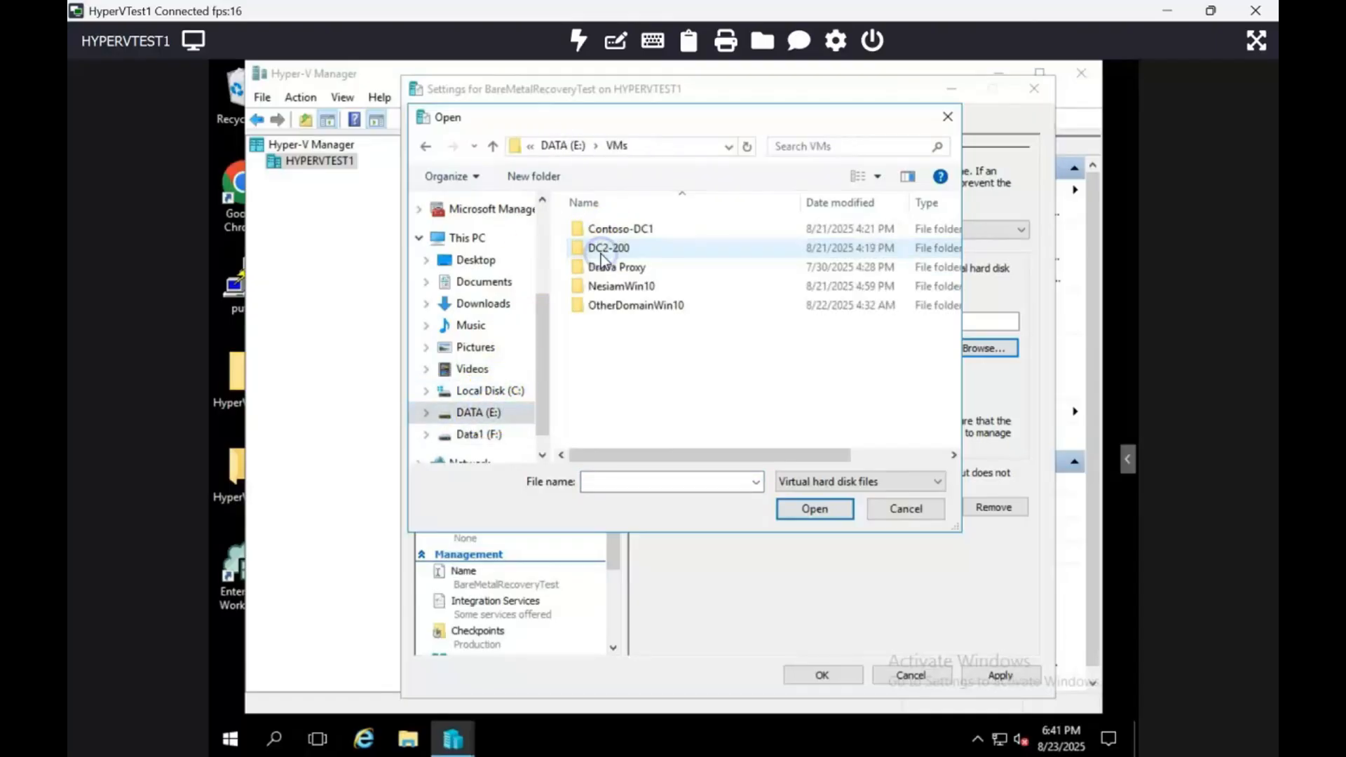
click(663, 309)
double_click(663, 309)
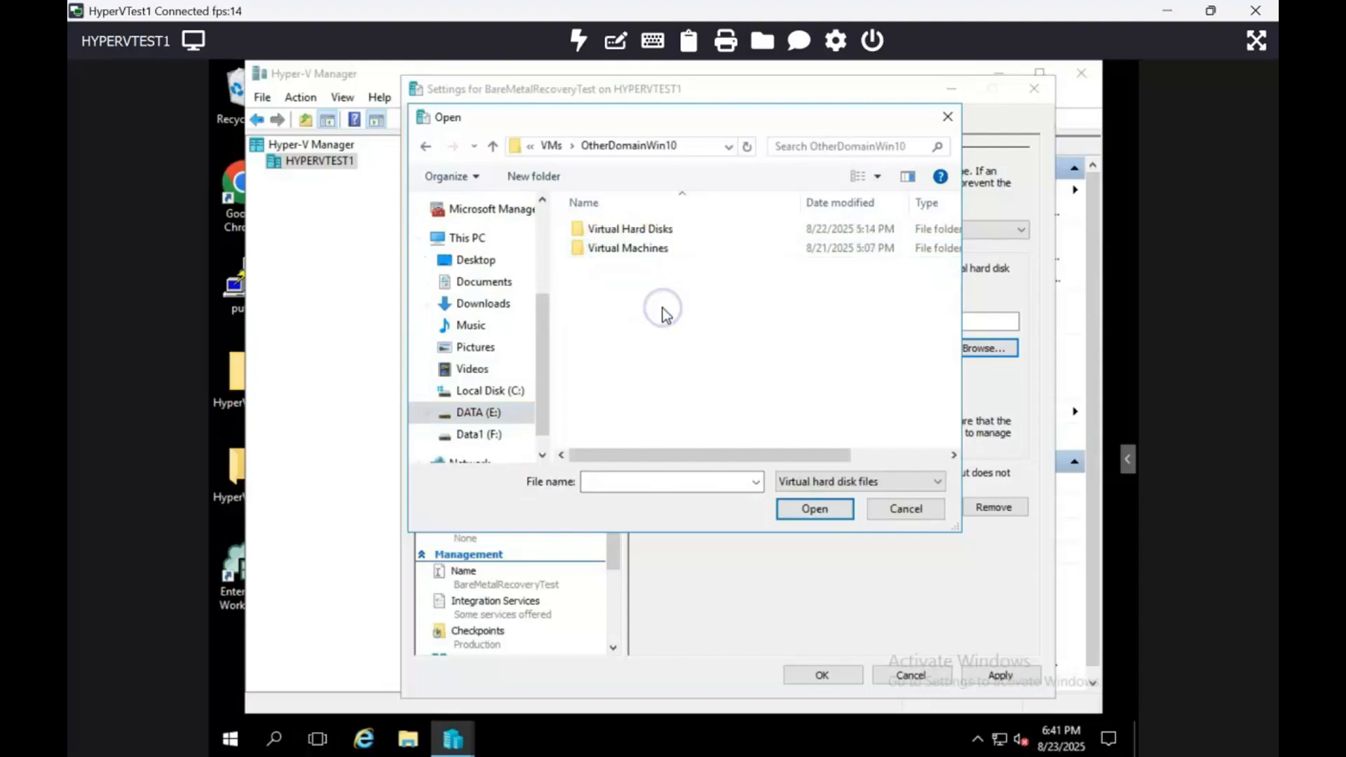
double_click(656, 230)
double_click(658, 231)
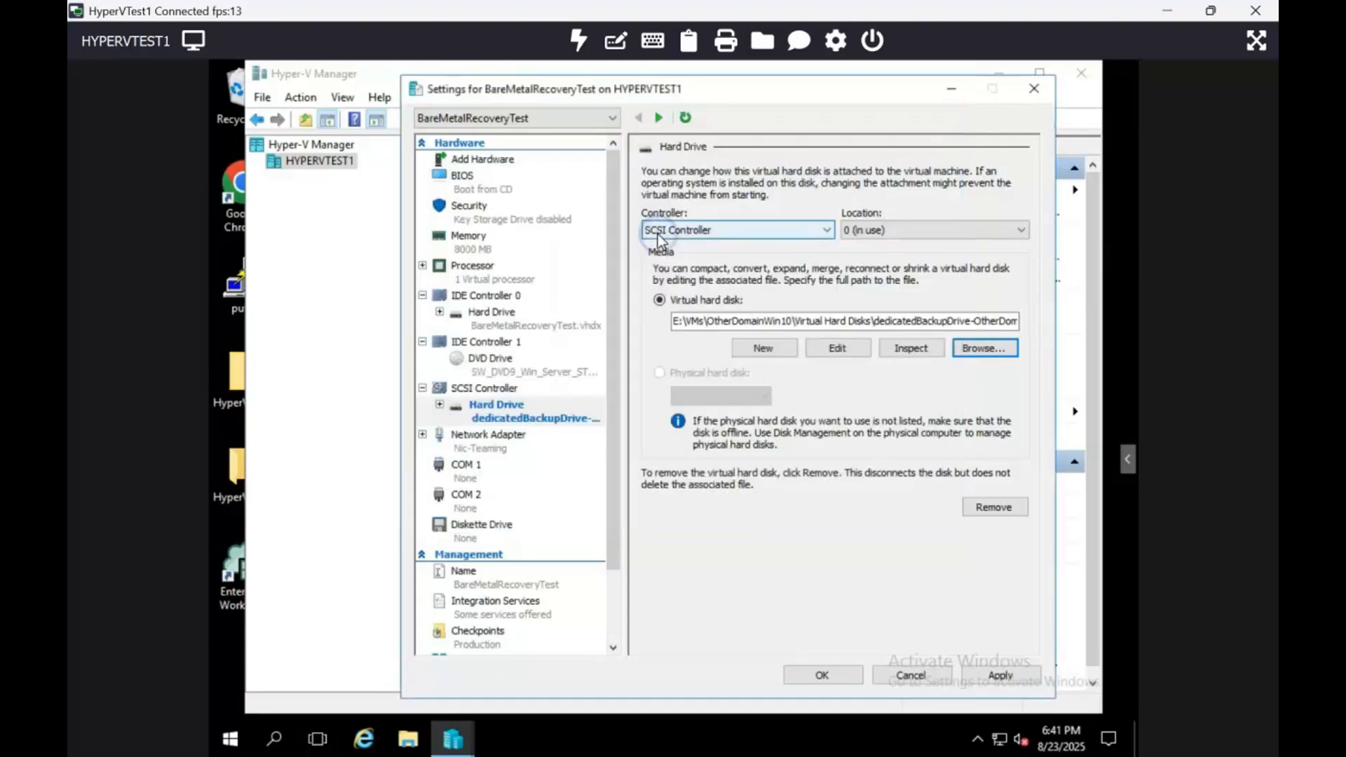
Inspect the attached backup disk's properties, then apply the virtual machine settings and close them.
click(913, 349)
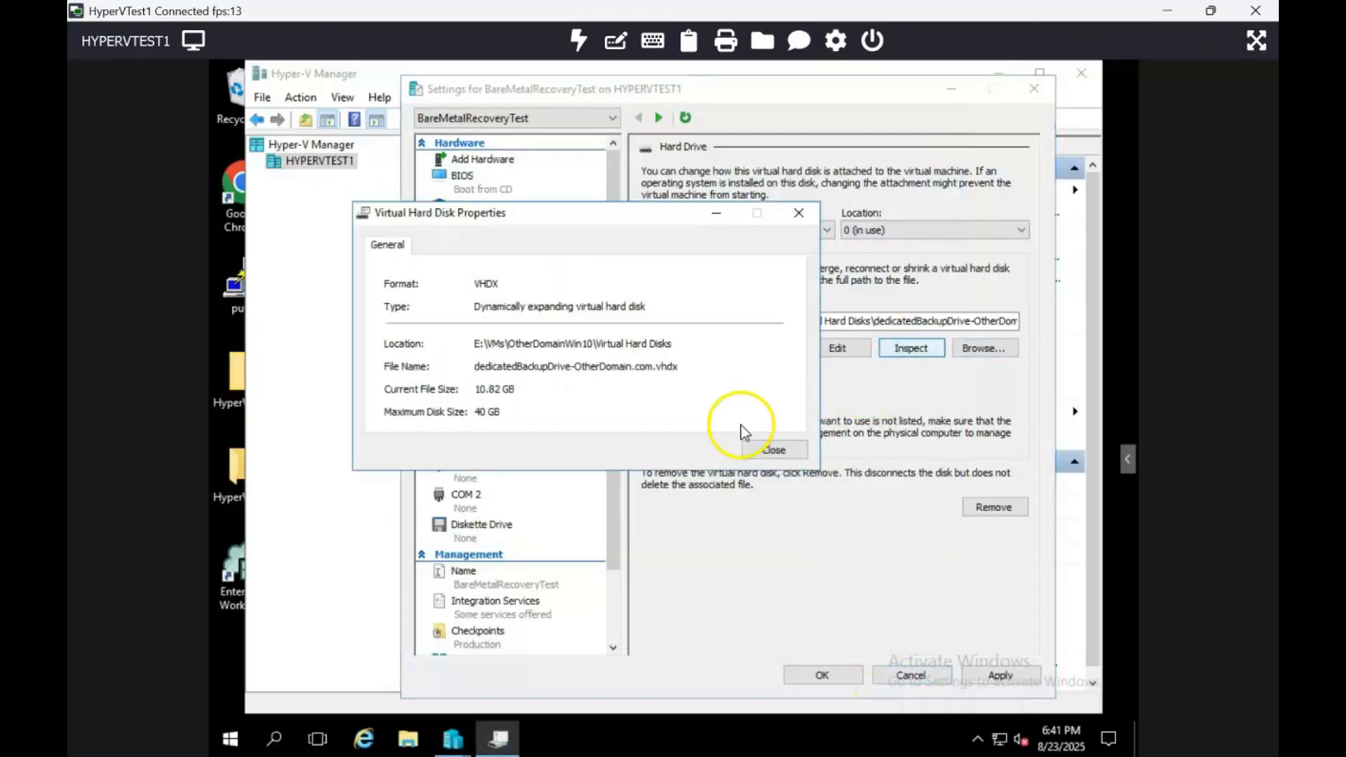
click(771, 449)
click(1010, 677)
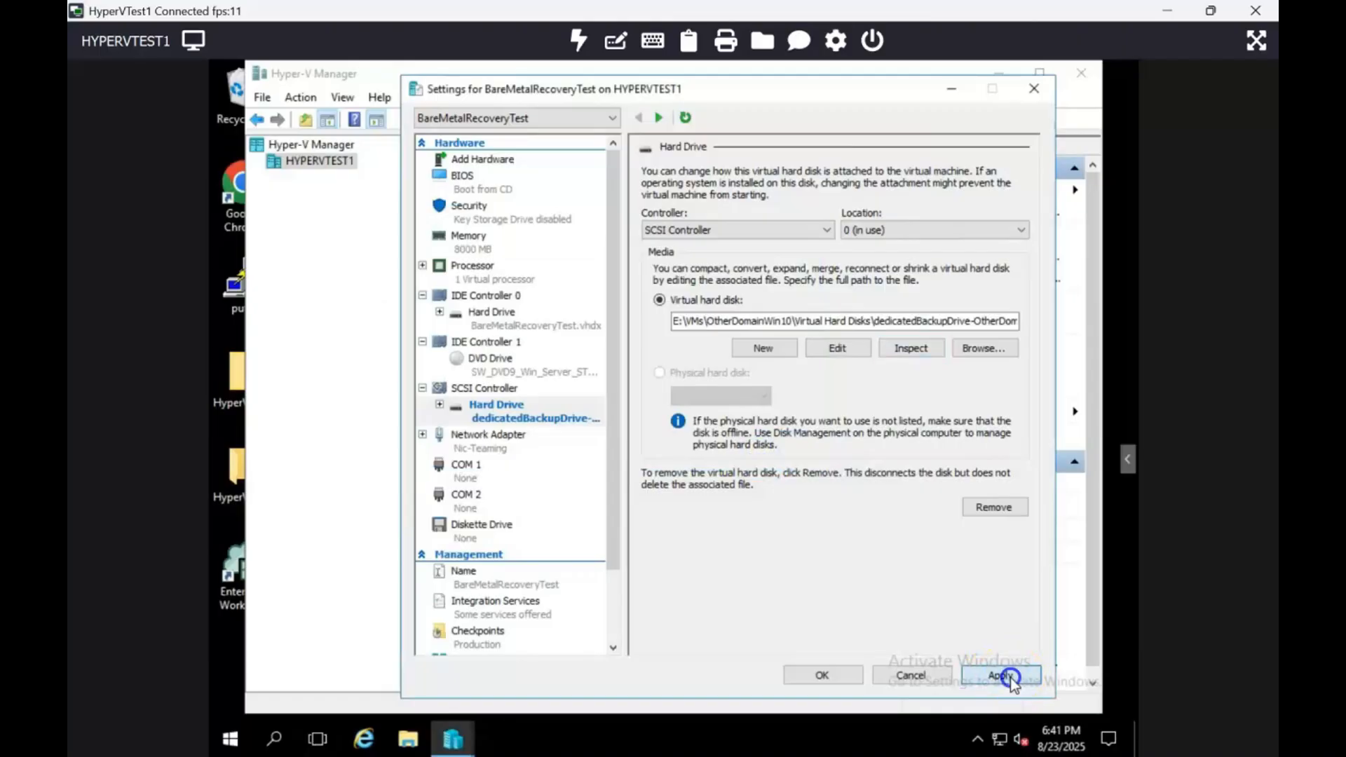
click(830, 675)
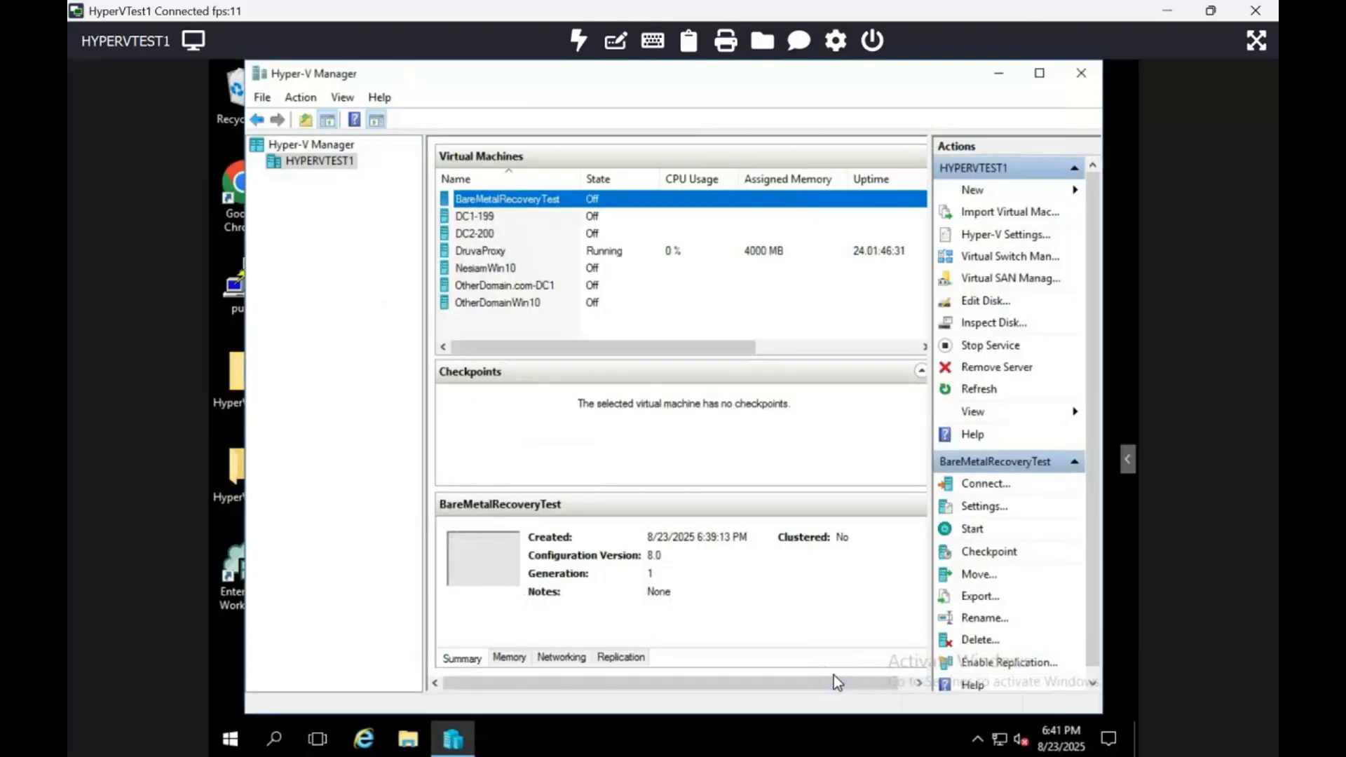
Connect to the BareMetalRecoveryTest virtual machine and start it from the Windows Server installation media.
right_click(527, 199)
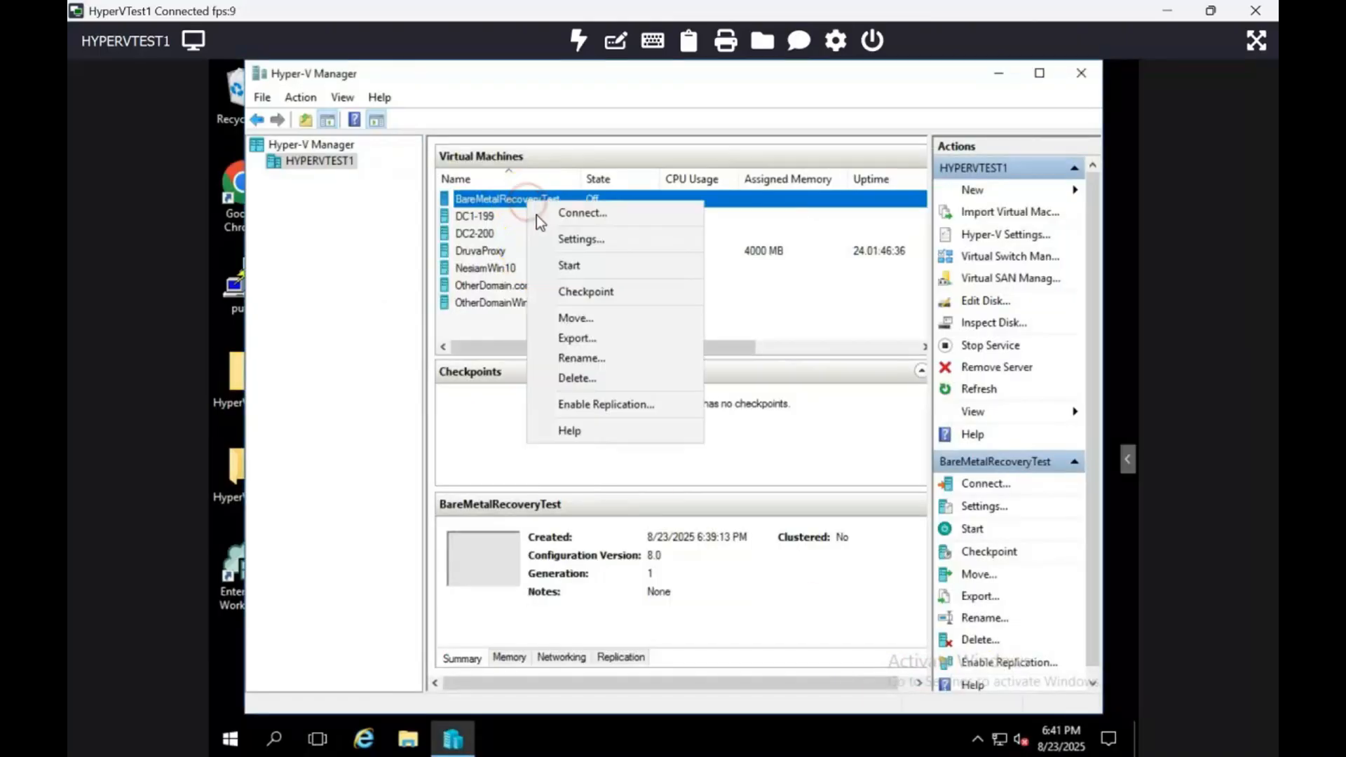
click(542, 215)
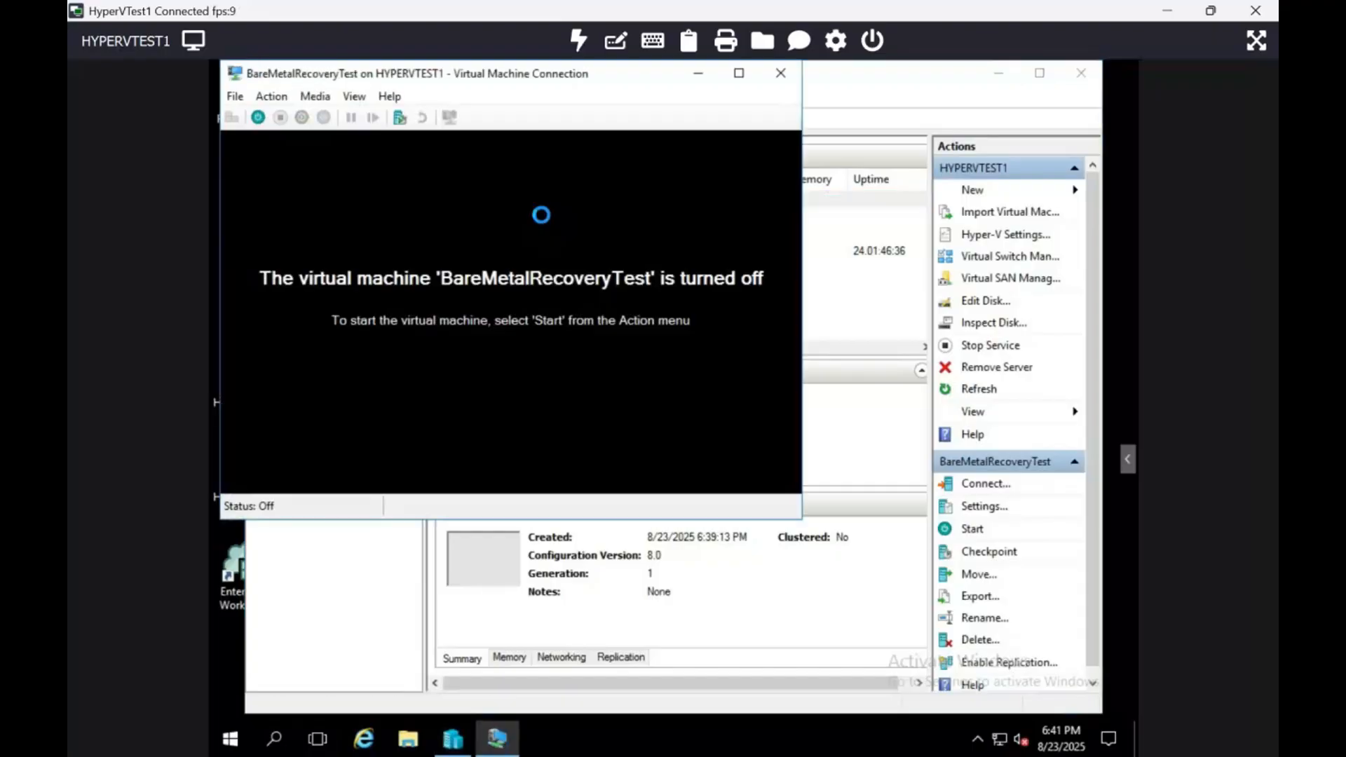
click(258, 118)
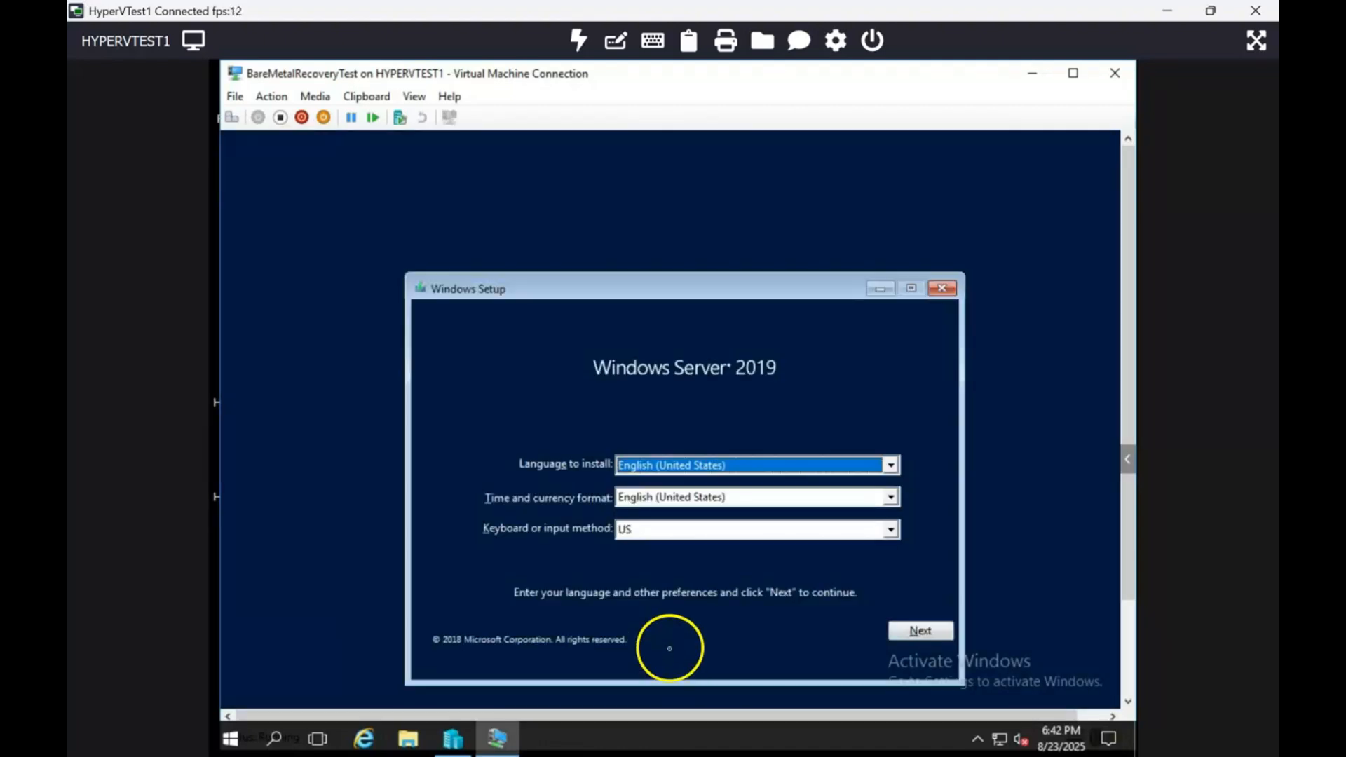
Accept the default language settings in Windows Setup, choose to repair the computer, and start System Image Recovery from the troubleshooting options.
click(920, 630)
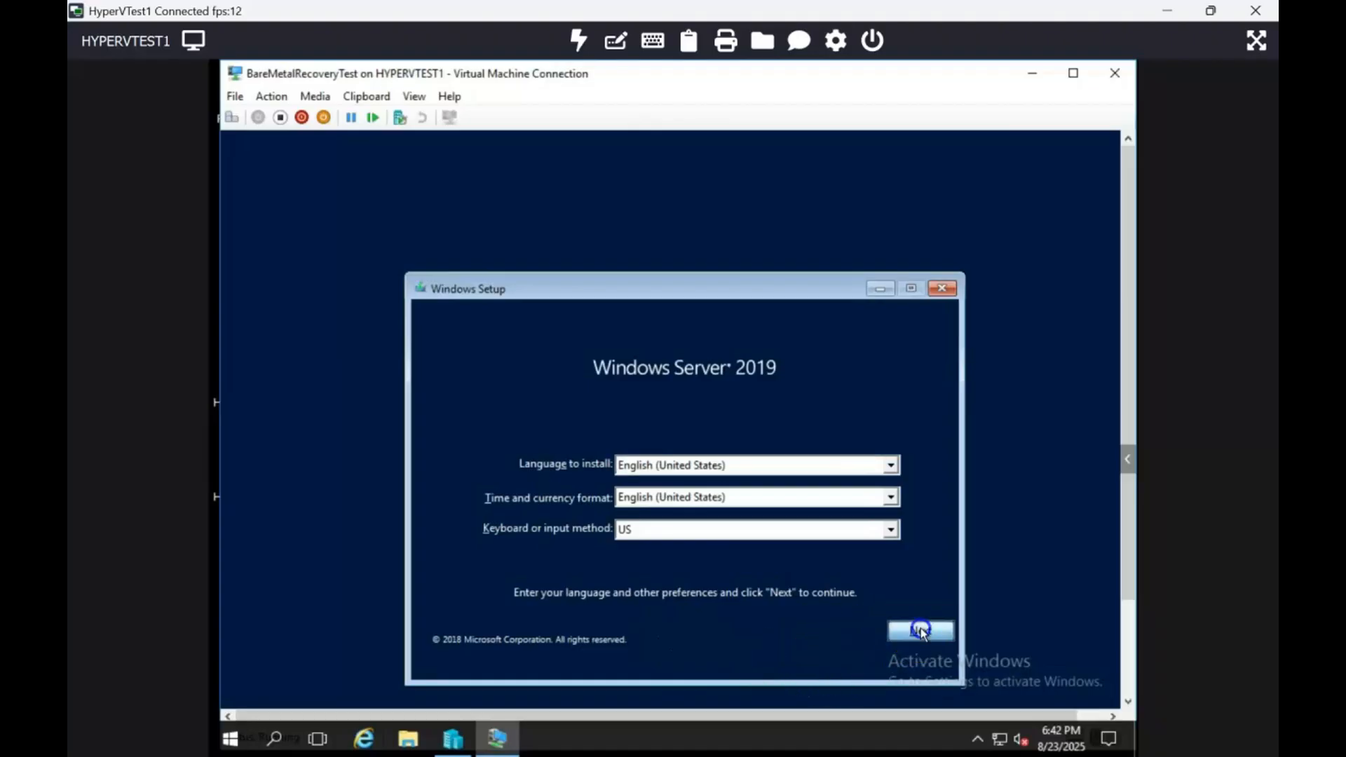
click(513, 631)
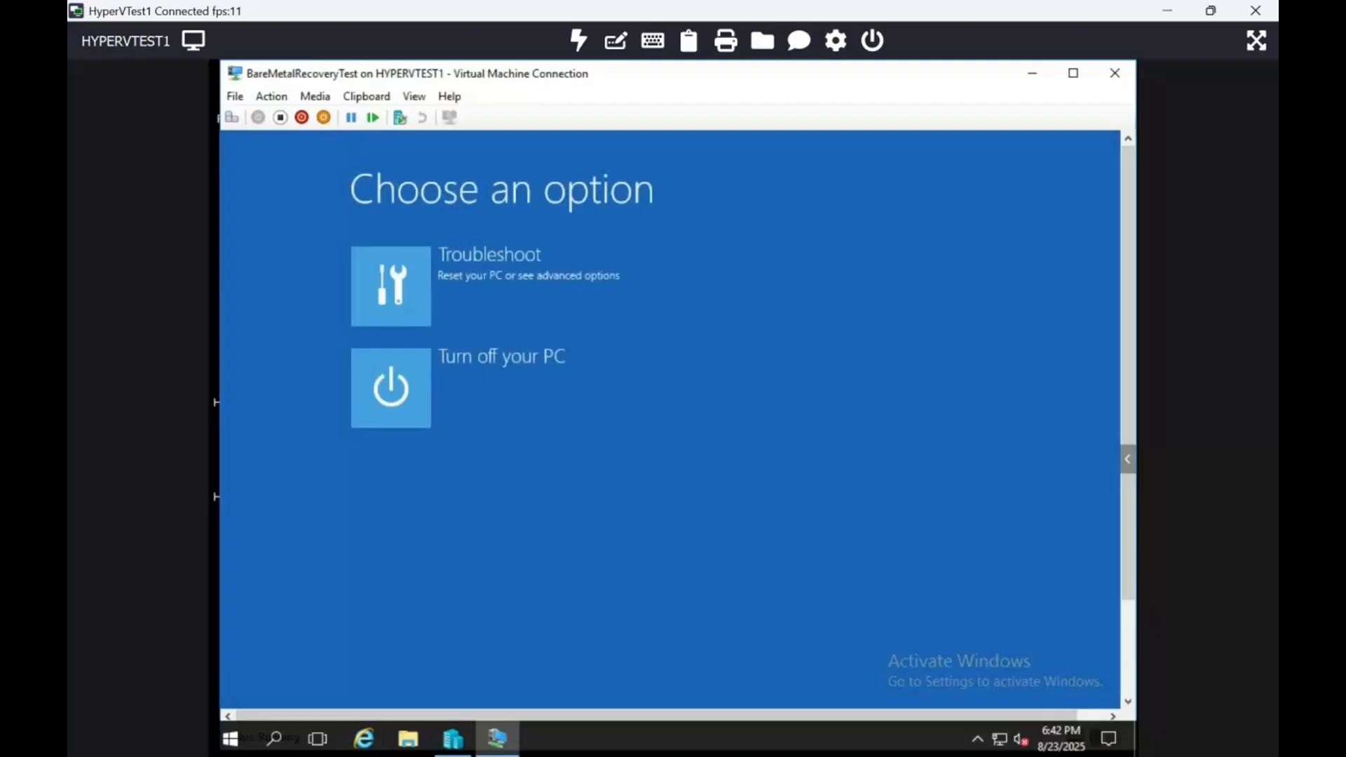
click(400, 283)
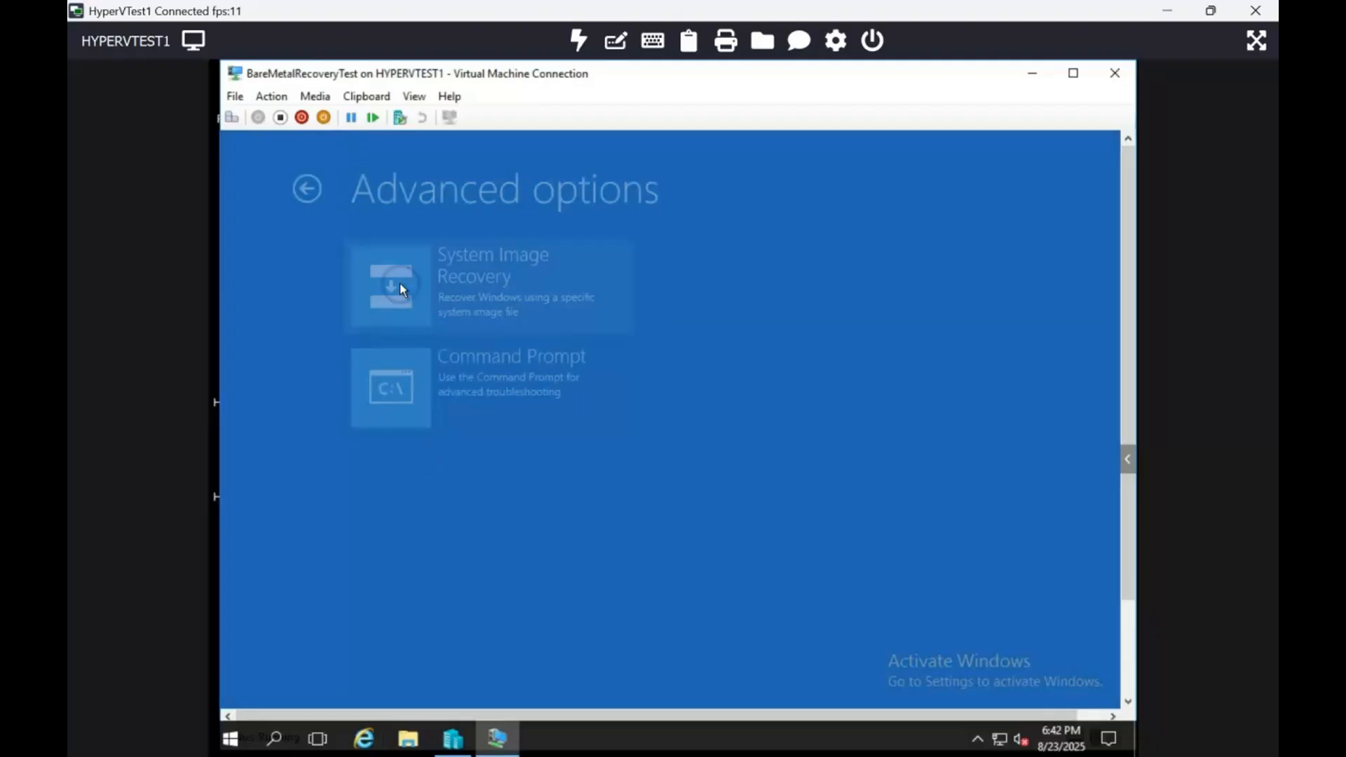
click(399, 283)
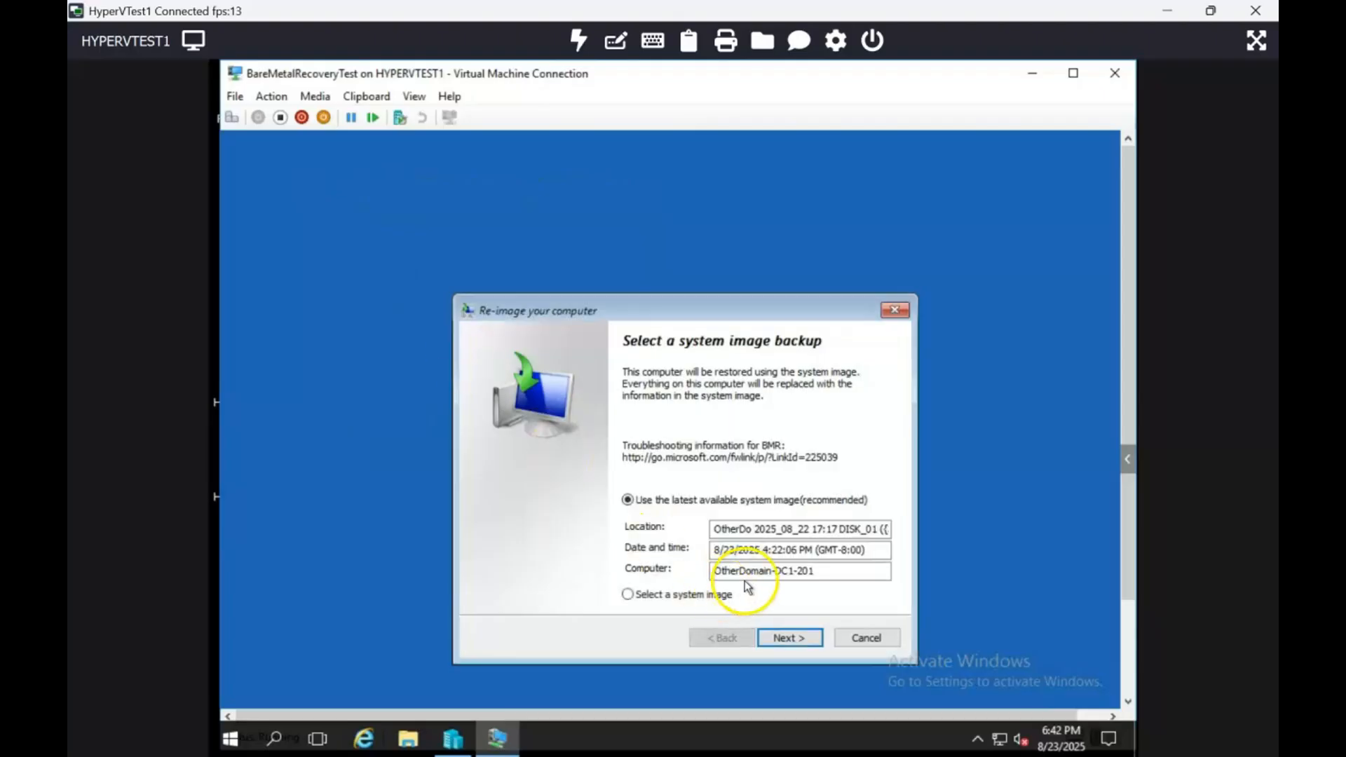
Examine the backup location and dated system images available for OtherDomain-DC1-201, then return to the initial system image choice.
drag(746, 571, 847, 573)
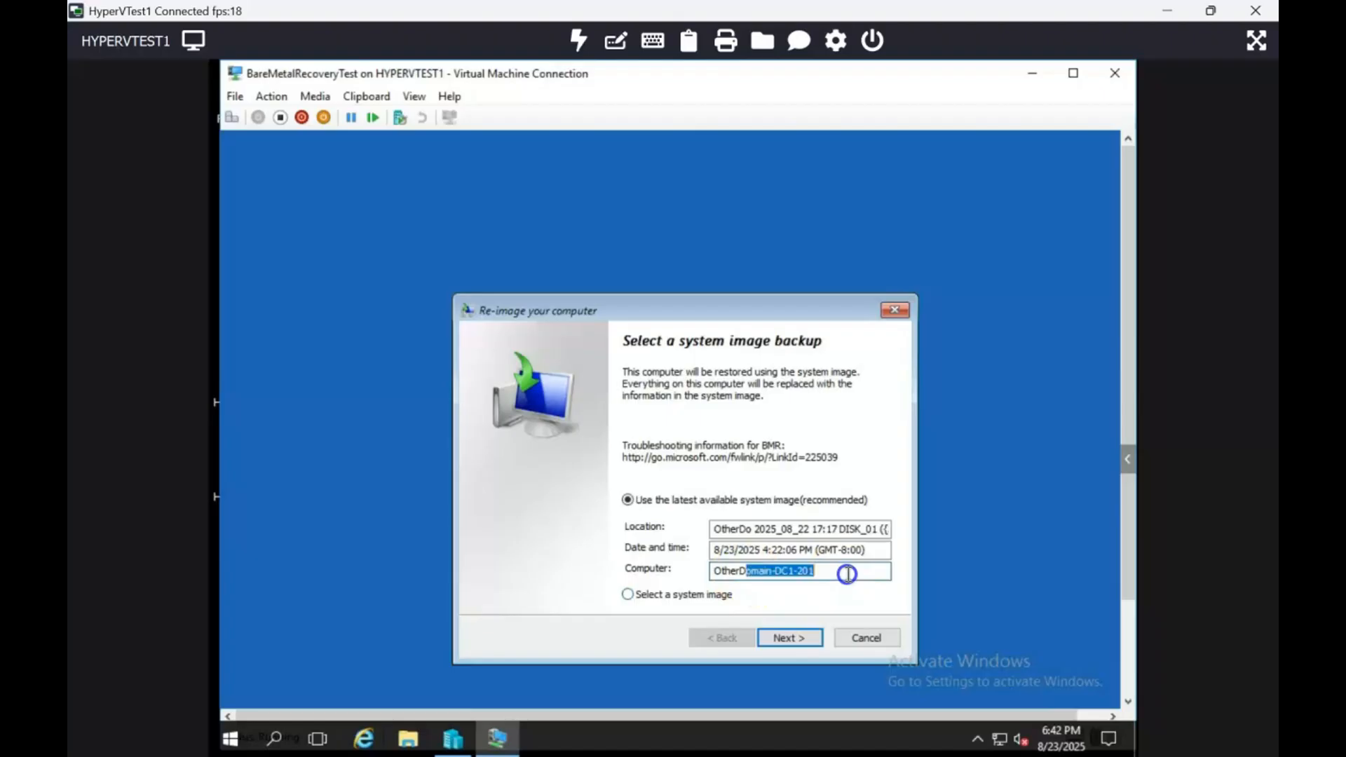
click(708, 596)
click(770, 641)
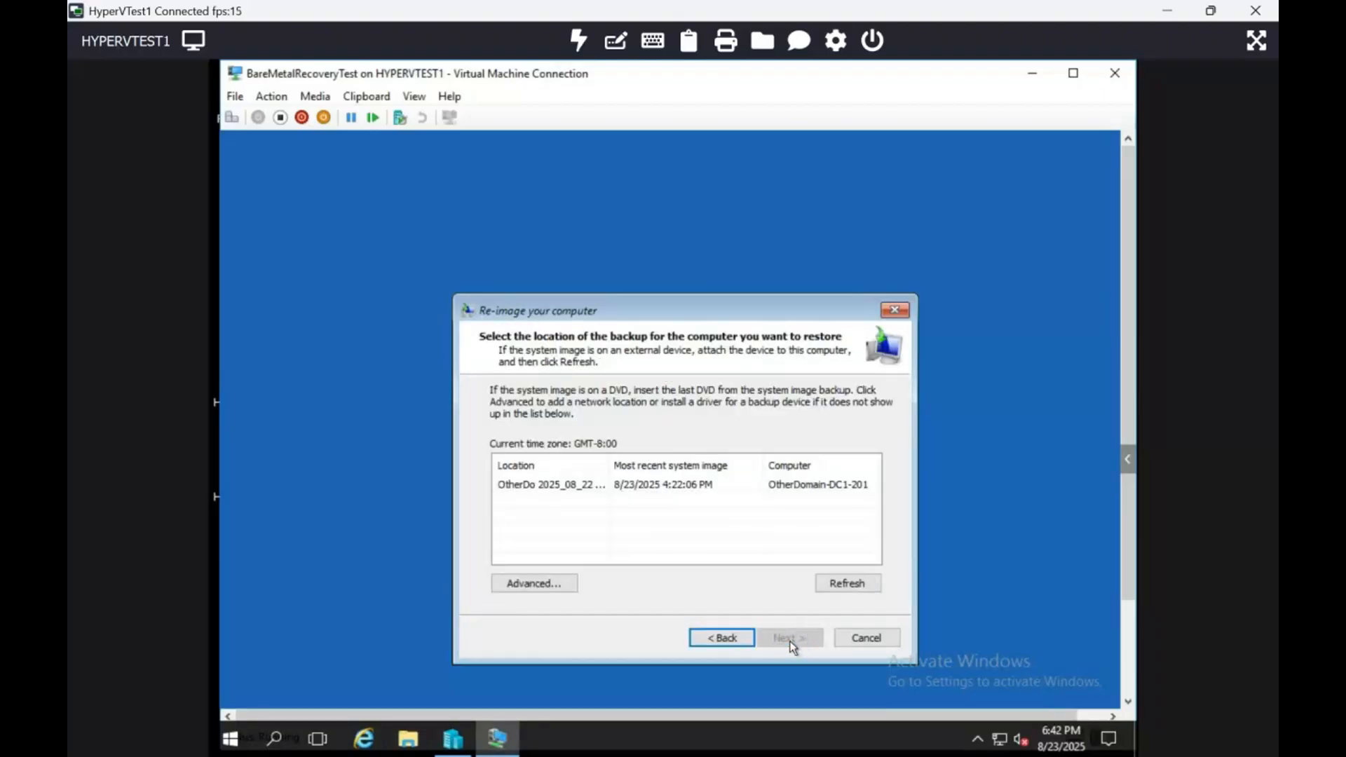
click(722, 485)
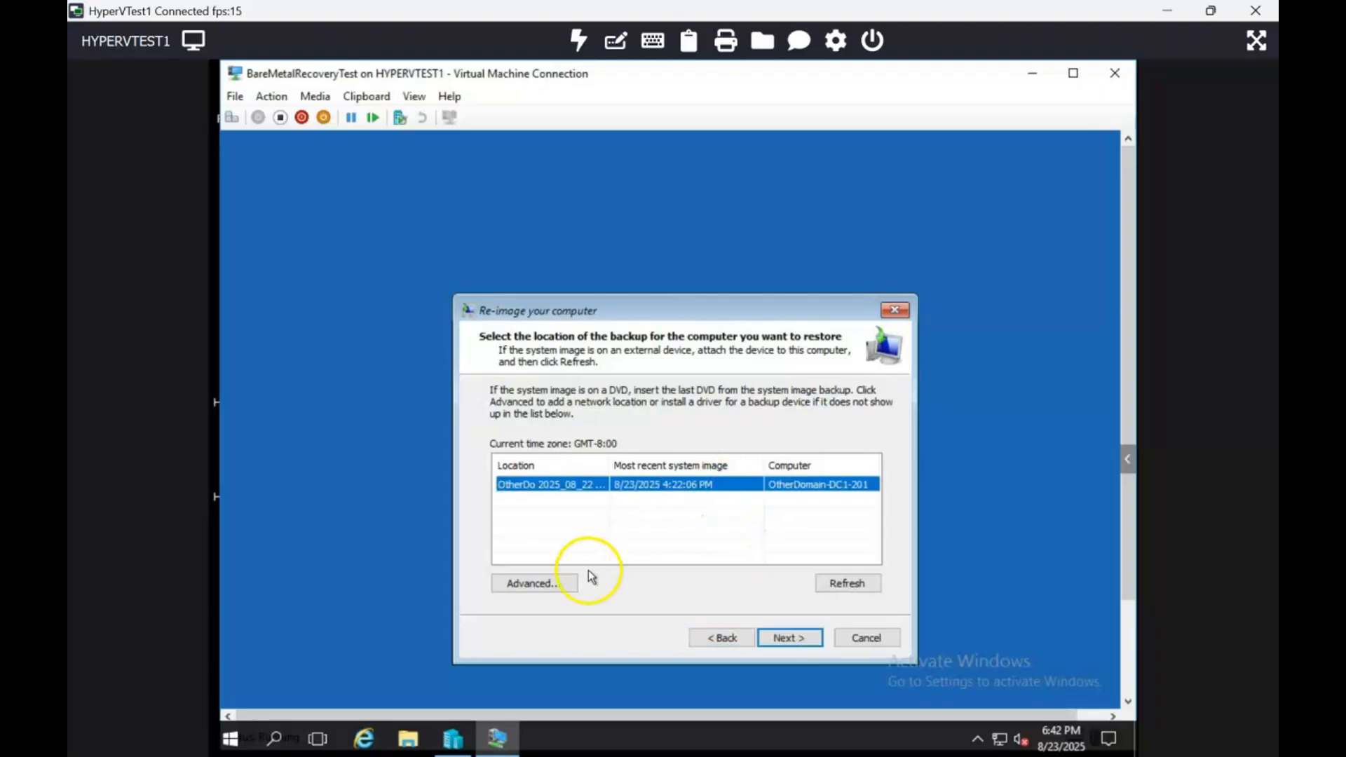
click(785, 639)
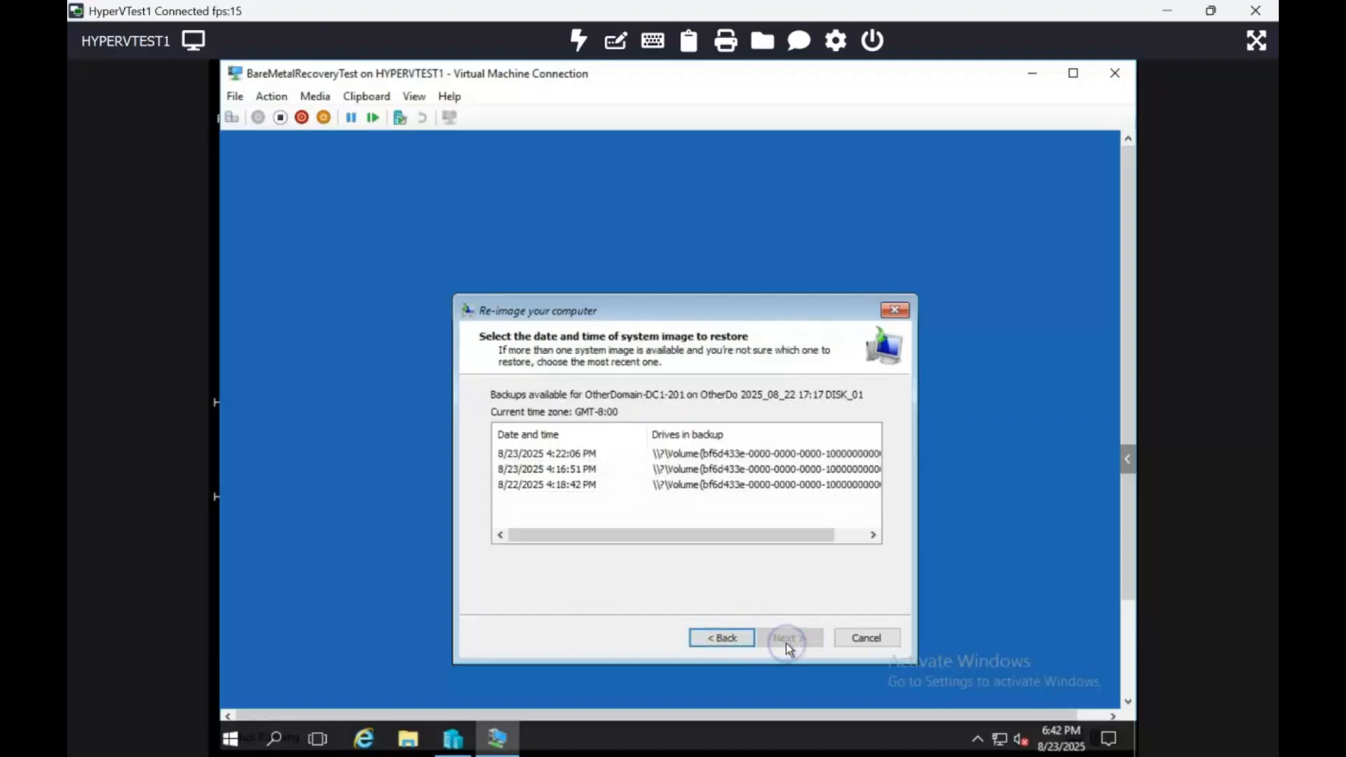
drag(628, 536, 756, 531)
click(722, 637)
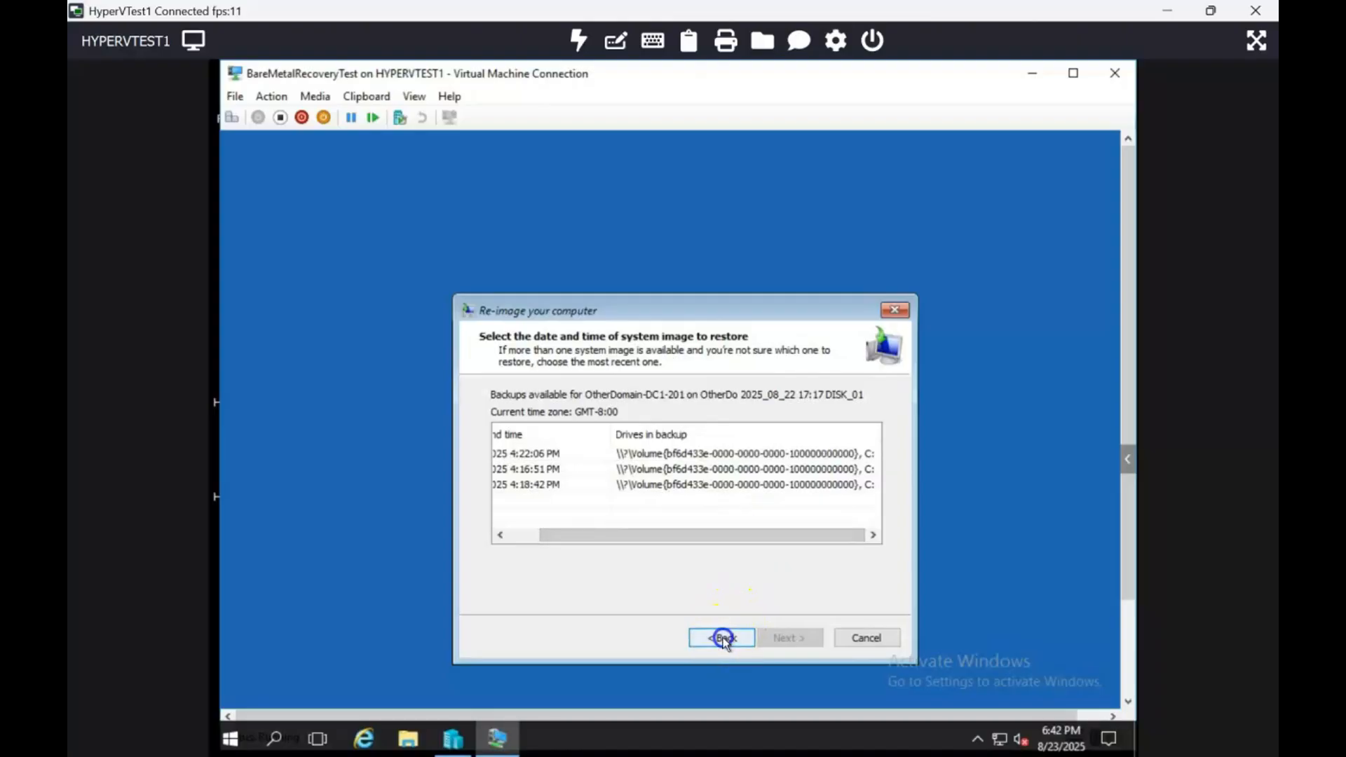
click(722, 637)
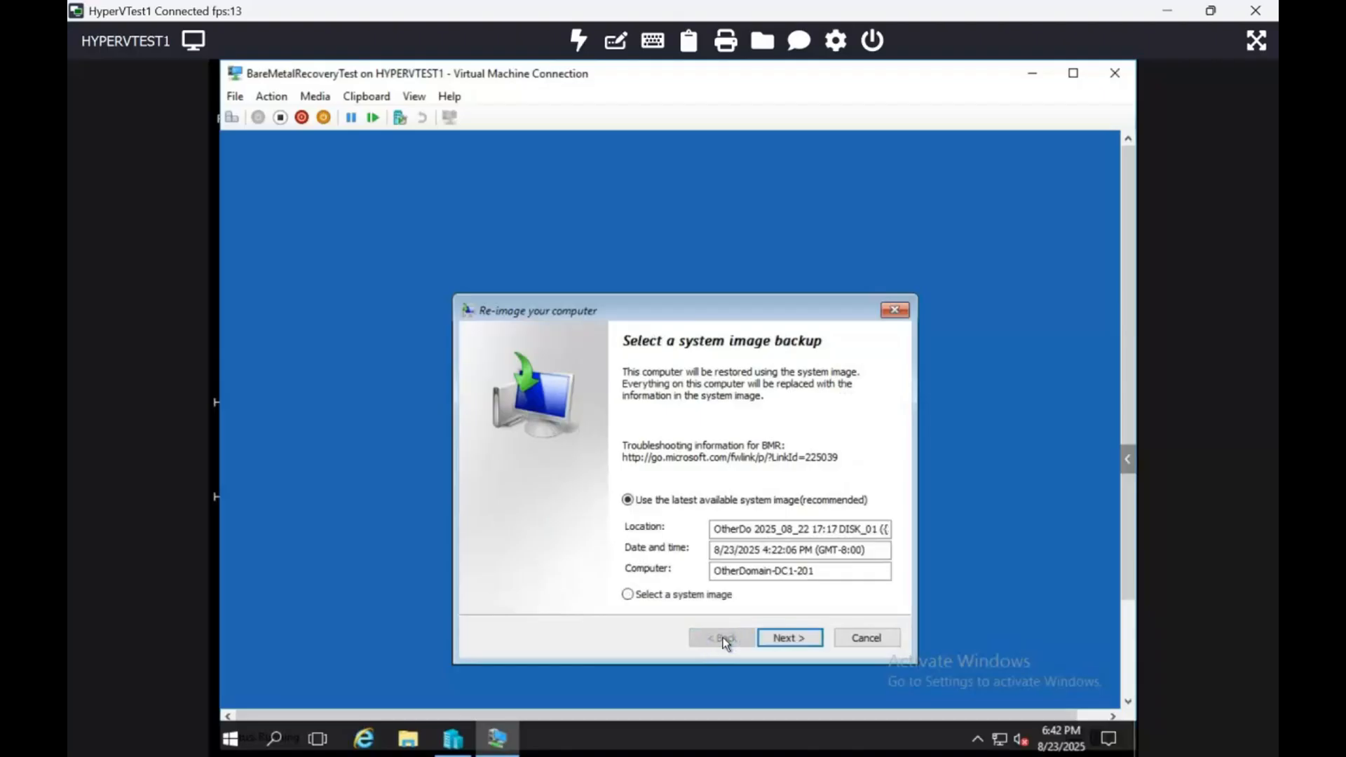
Continue with the latest available system image and check the list of disks that can be excluded, without excluding any.
click(802, 637)
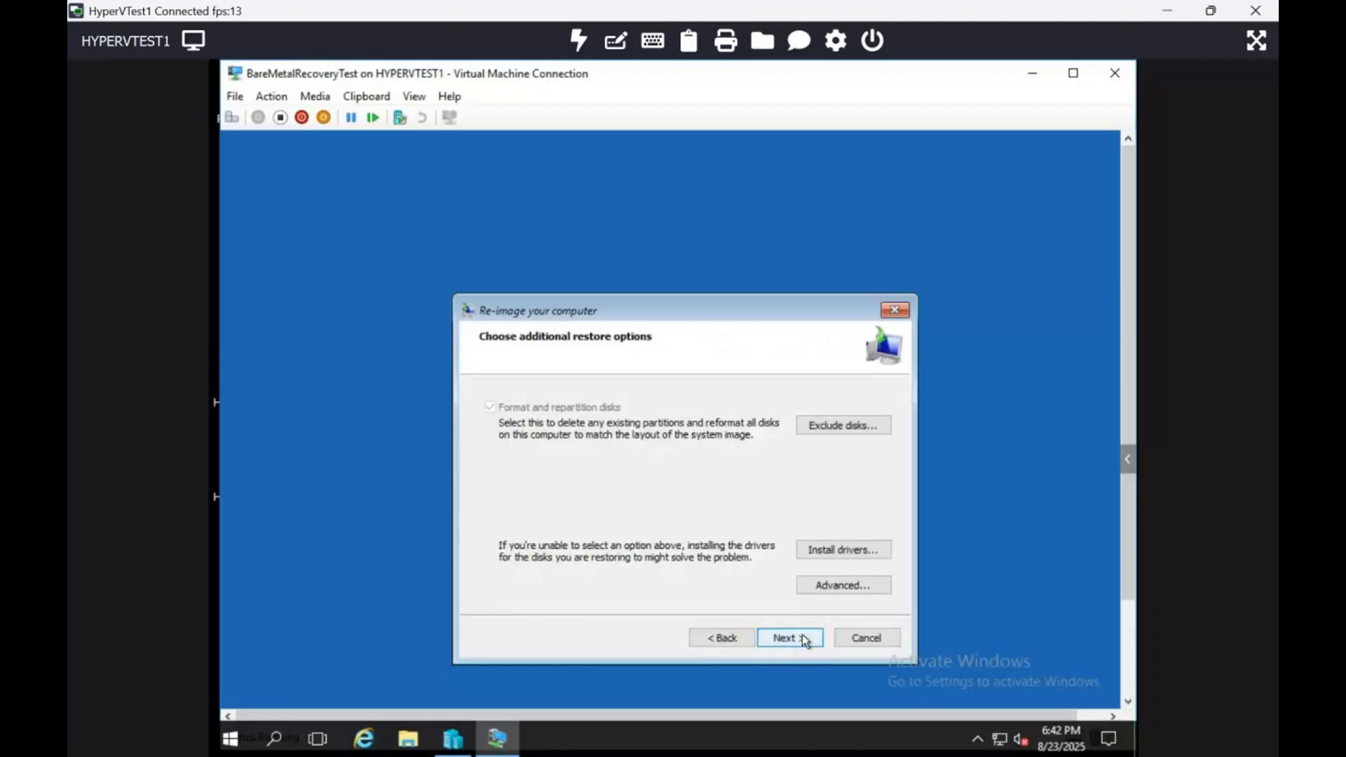
click(881, 555)
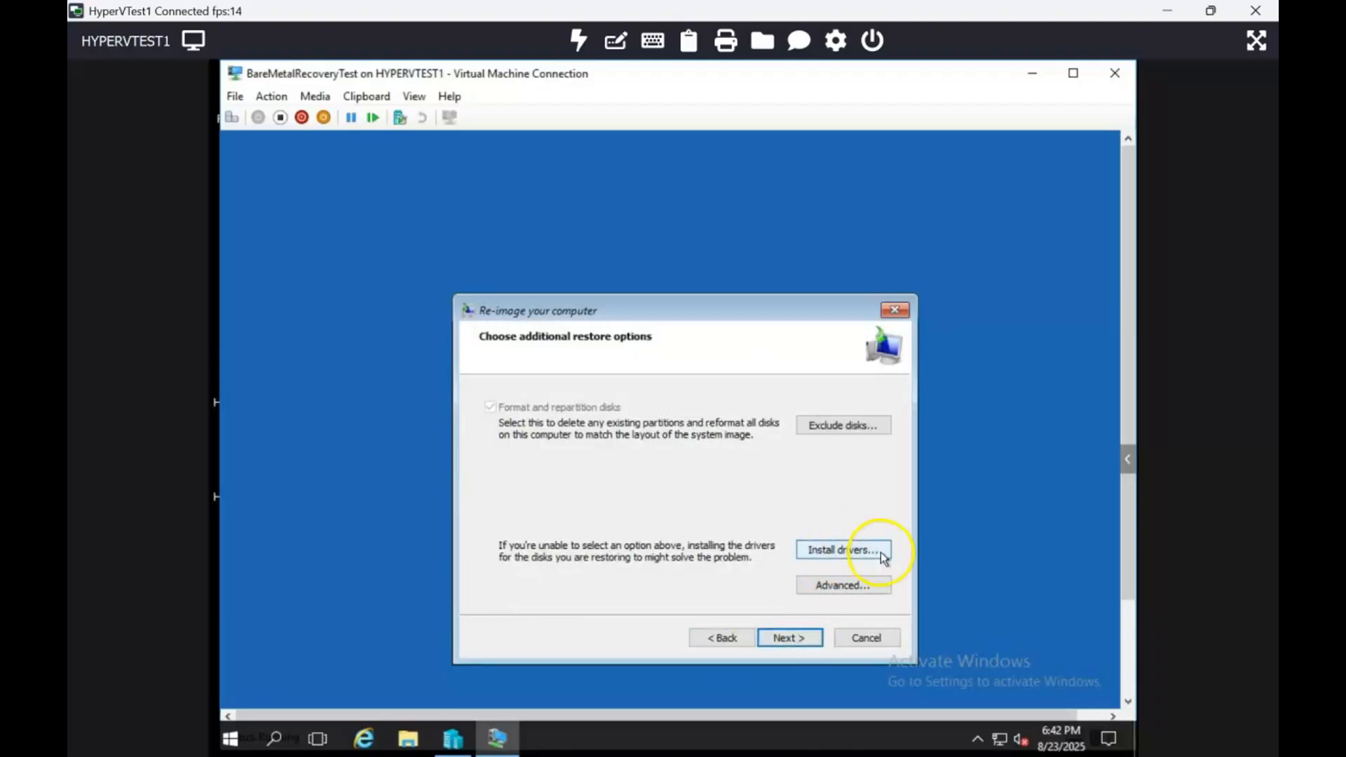
click(864, 428)
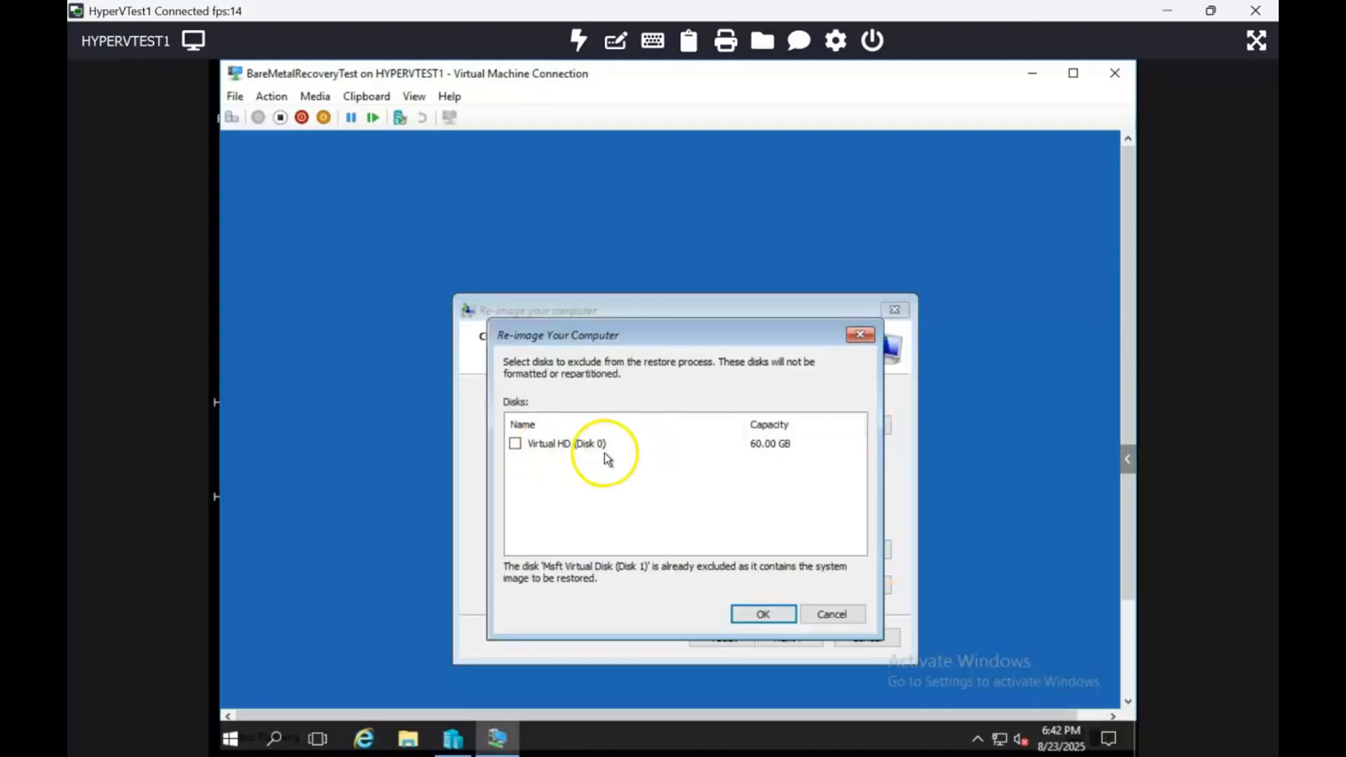
click(848, 616)
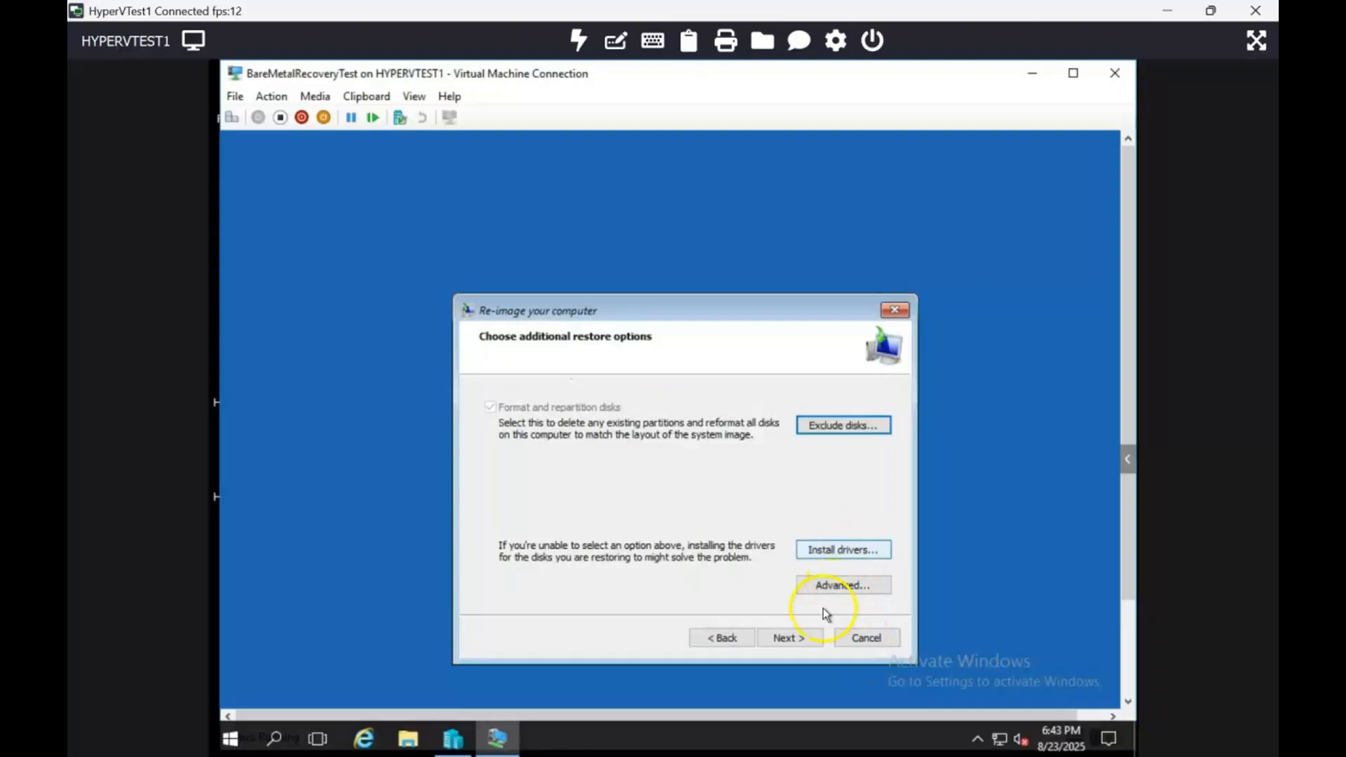
Start the re-imaging with the remaining restore options at default, confirm formatting the disks, and restart the computer once restored.
click(806, 638)
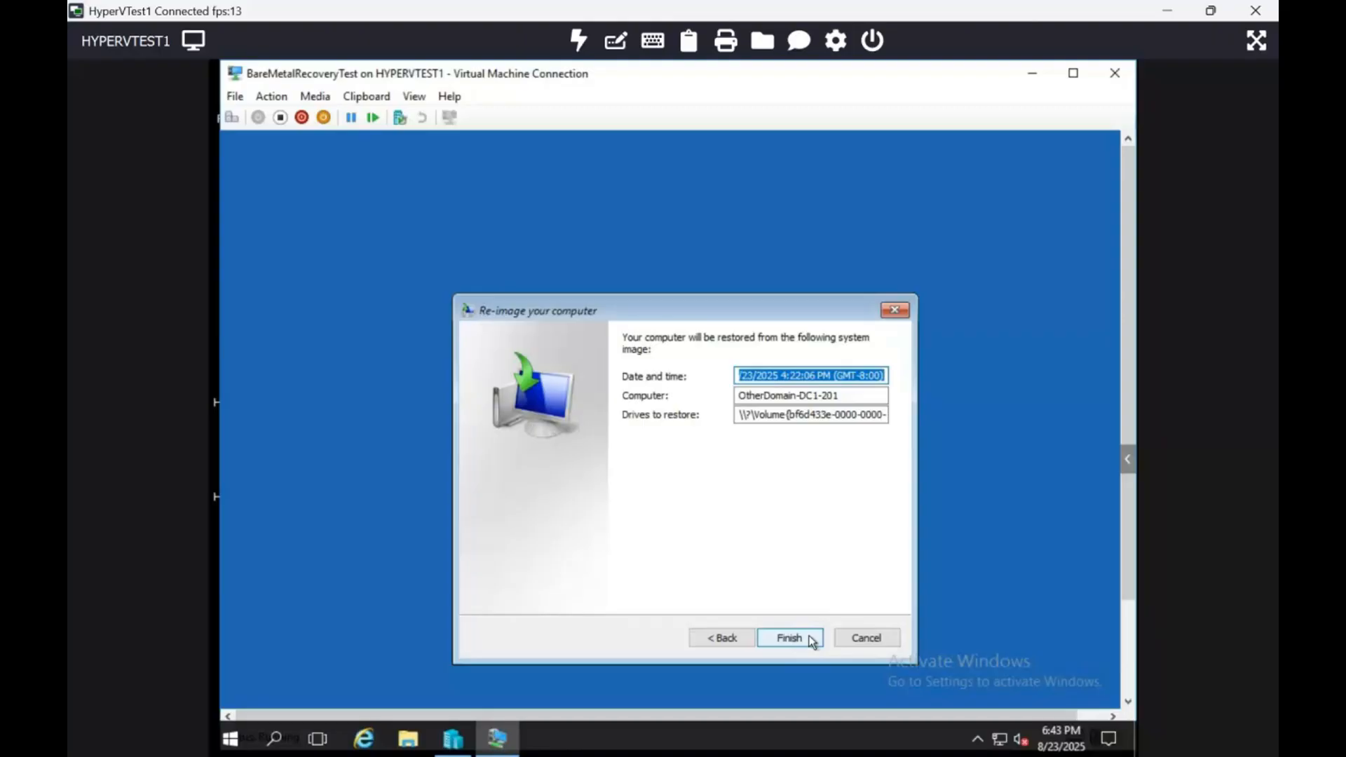
click(811, 640)
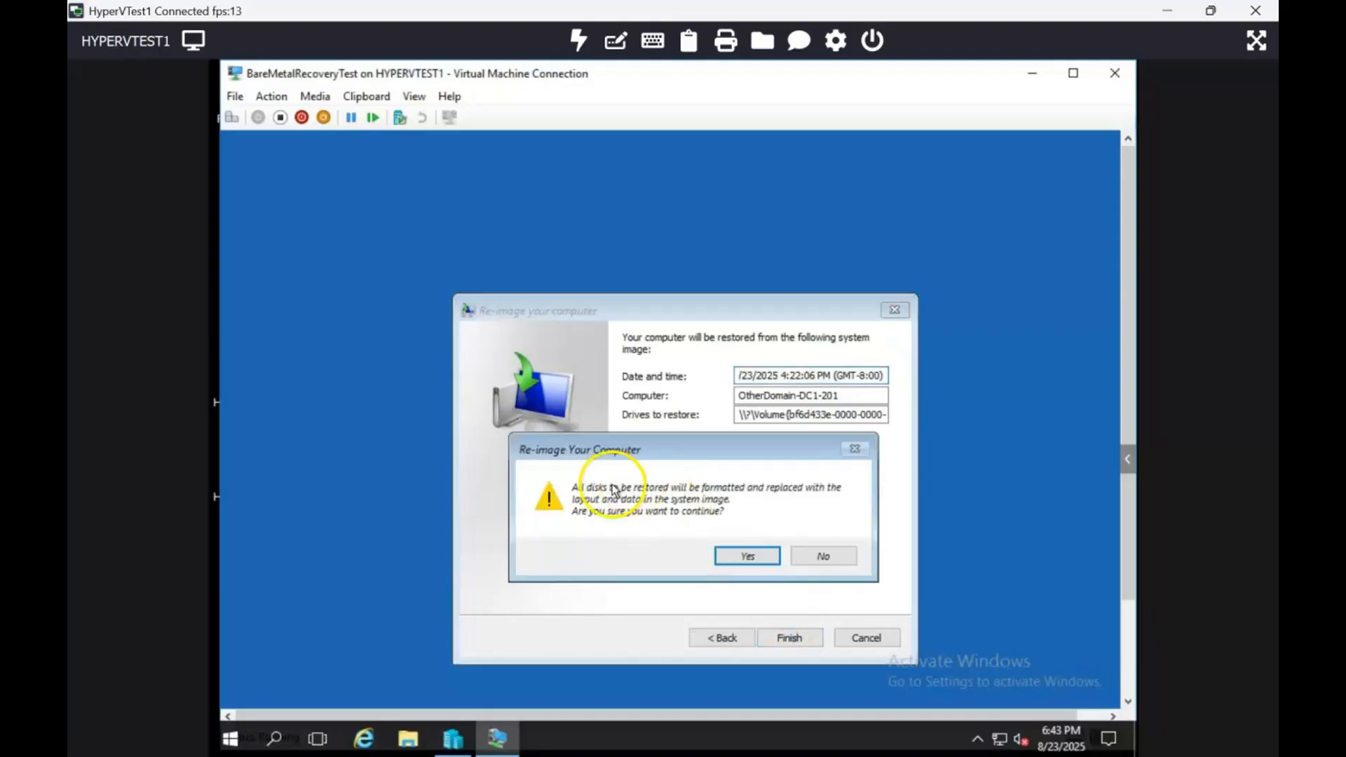
click(748, 559)
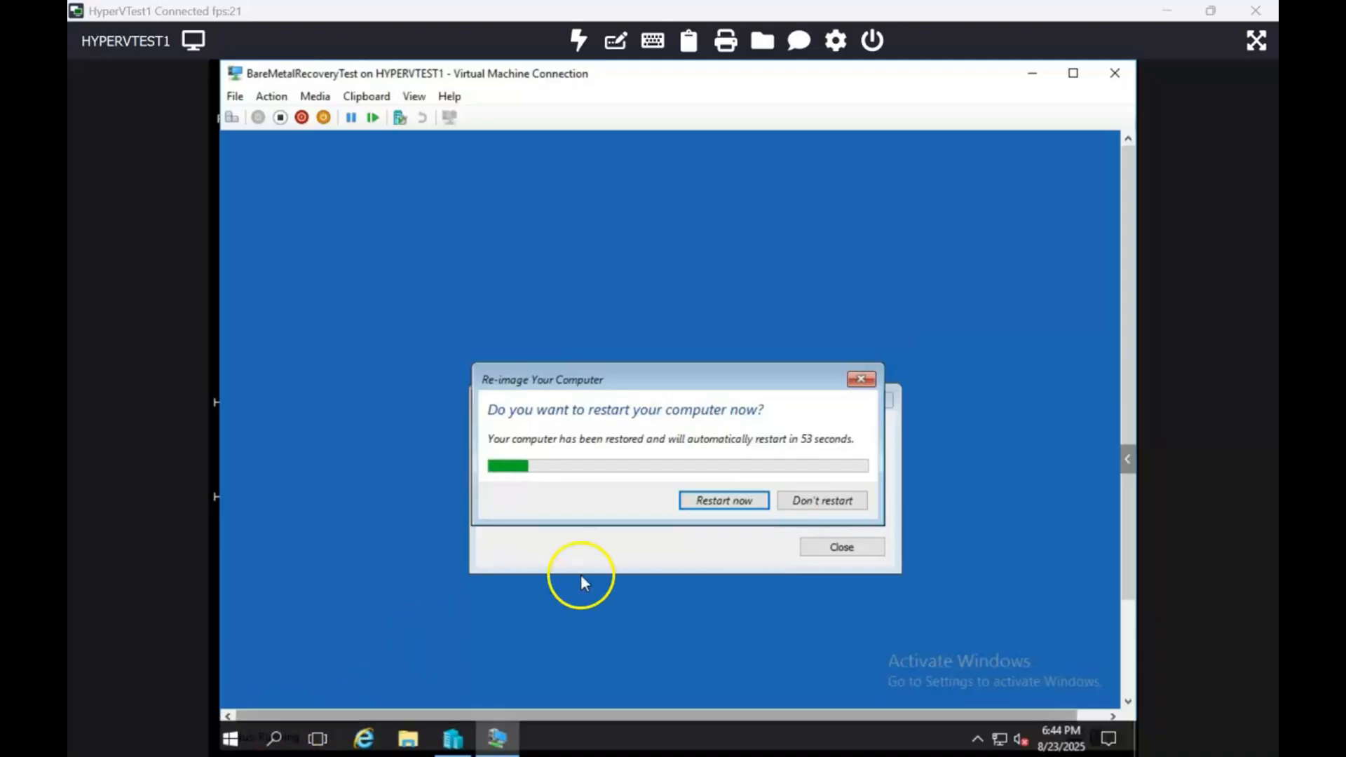
click(724, 501)
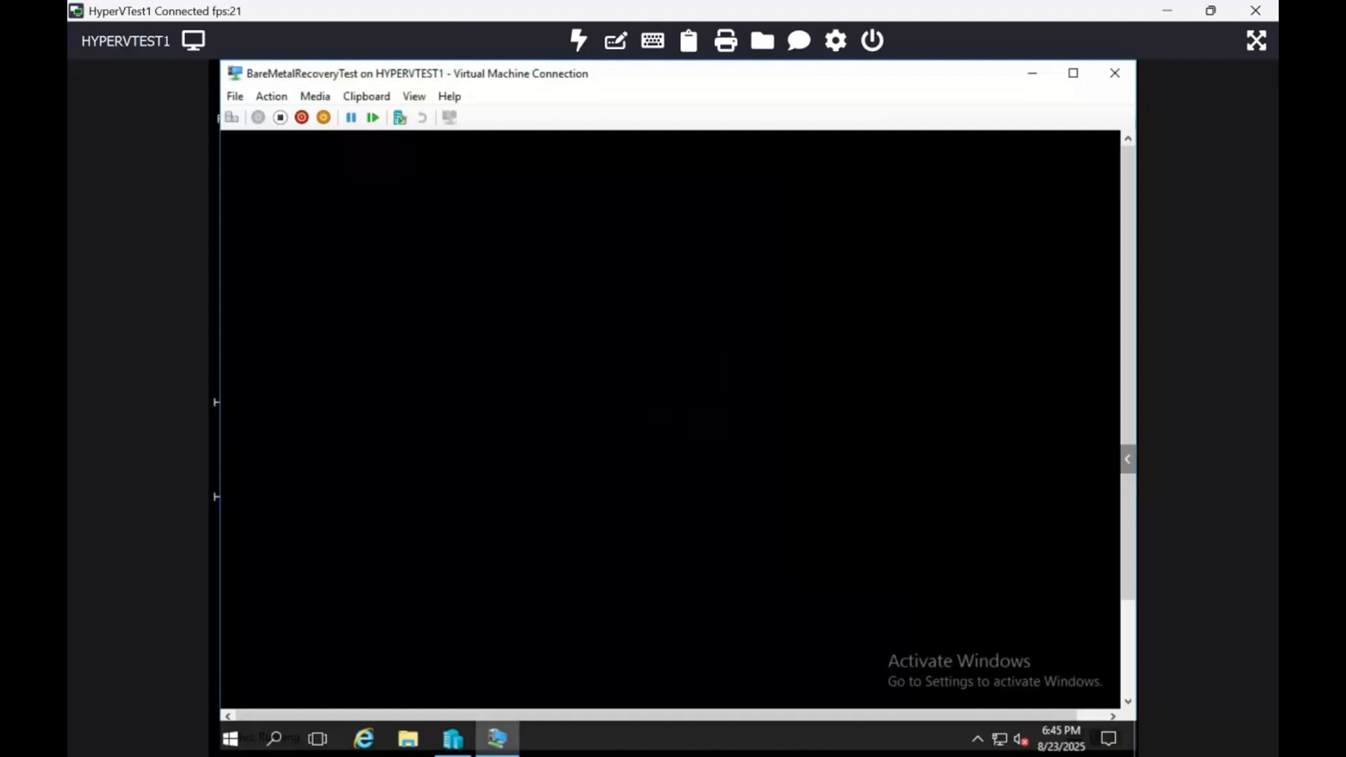
click(733, 504)
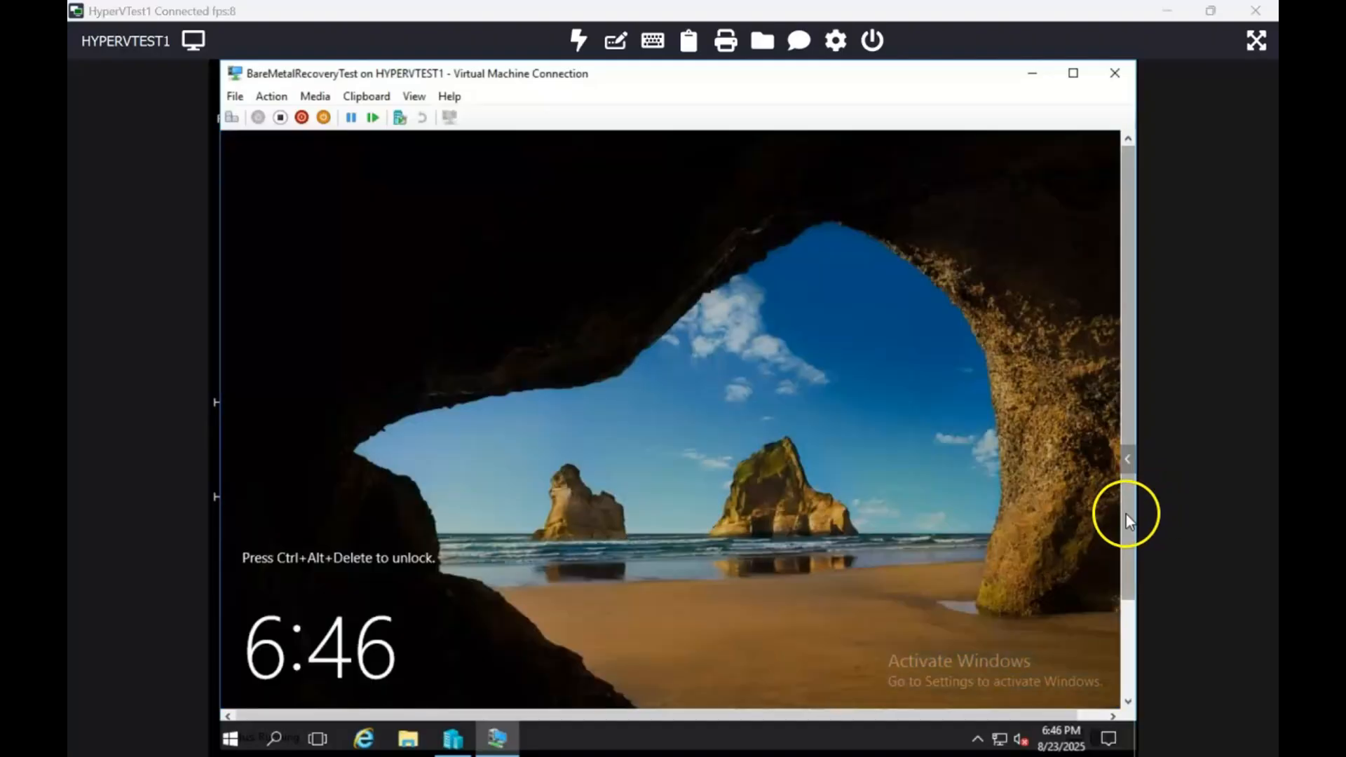
Unlock the restored server and sign in as OTHERDOMAIN\Administrator with the account password.
click(1127, 617)
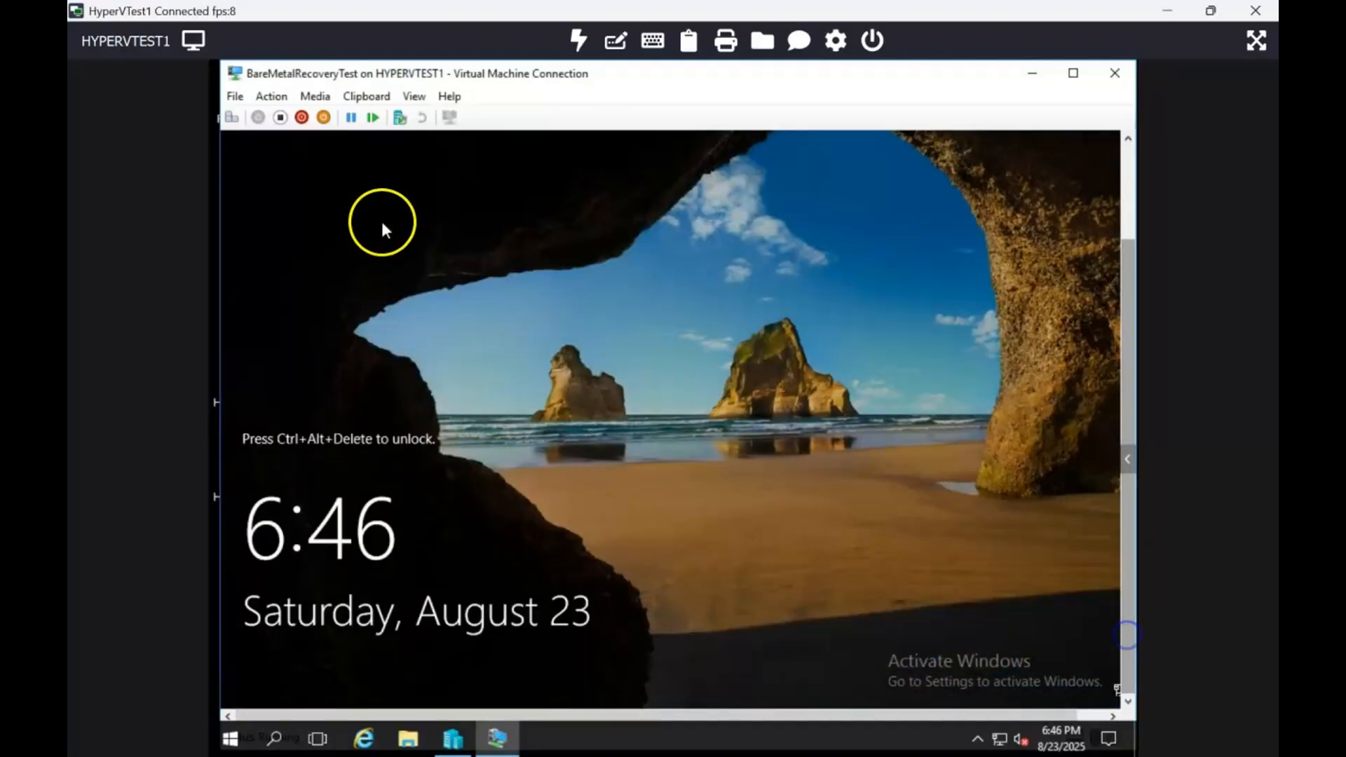
click(231, 117)
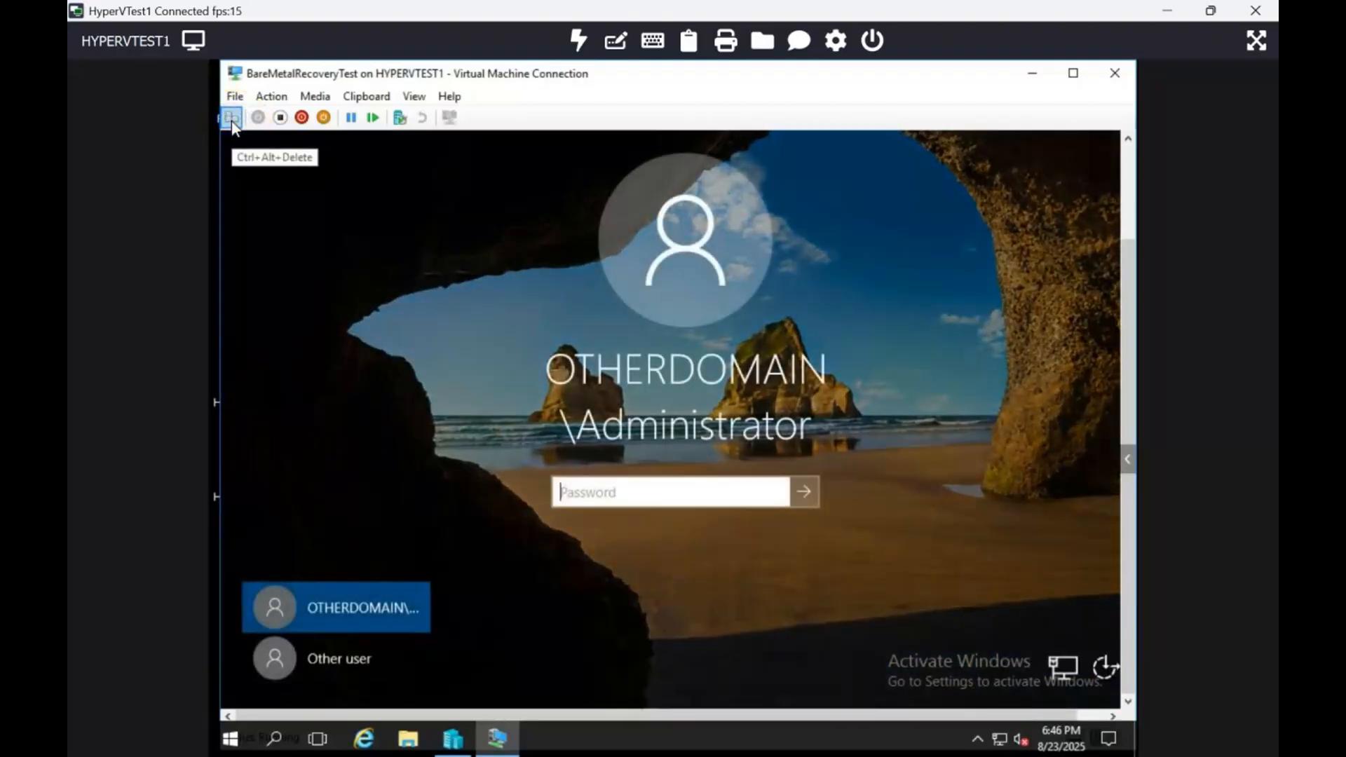
click(648, 499)
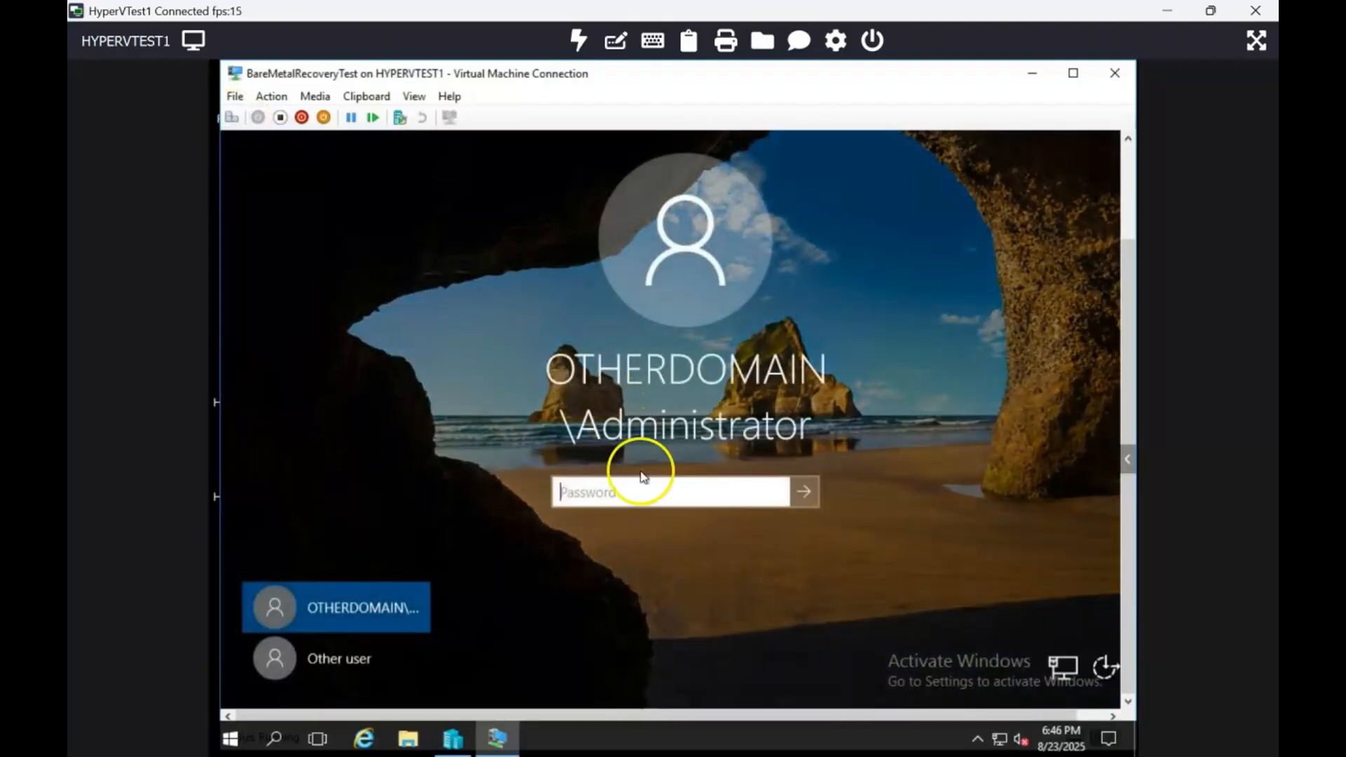
text(•••••)
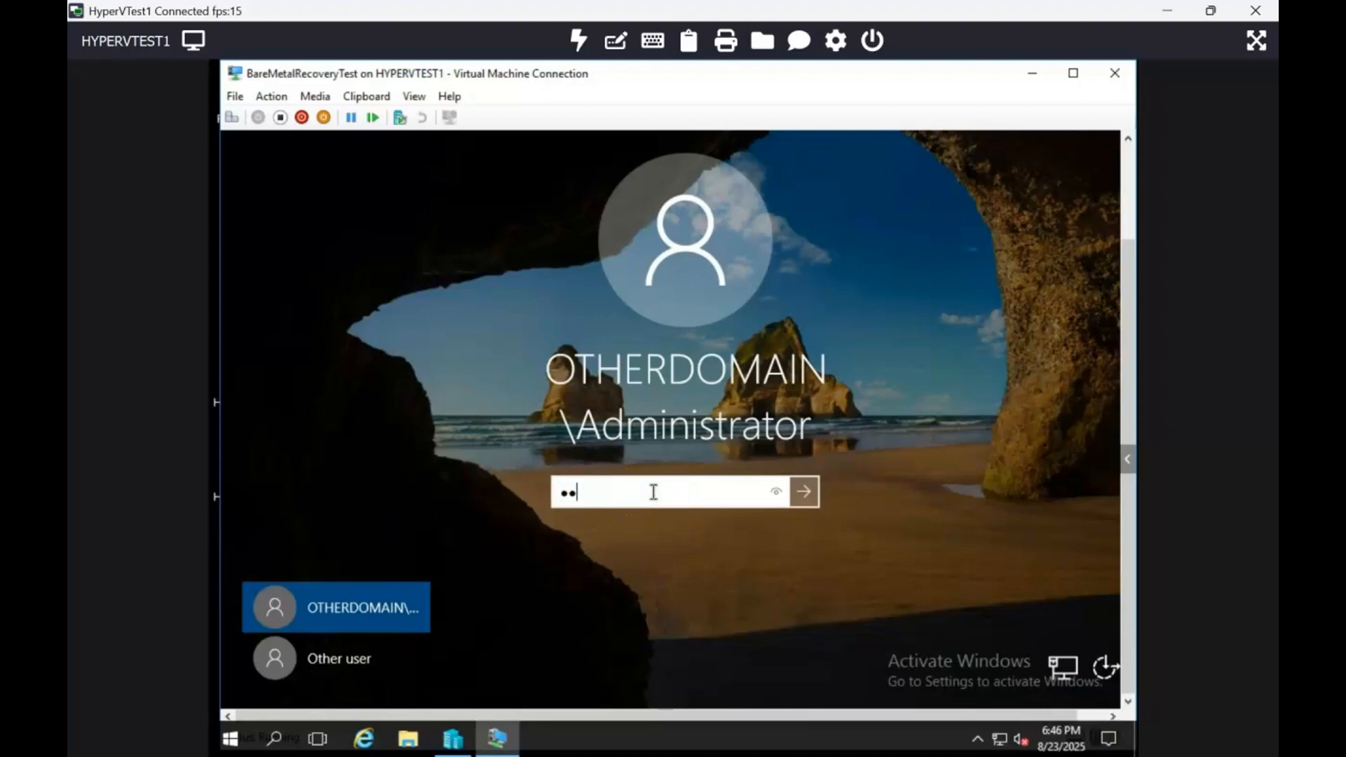
text(•••••••••)
key(Return)
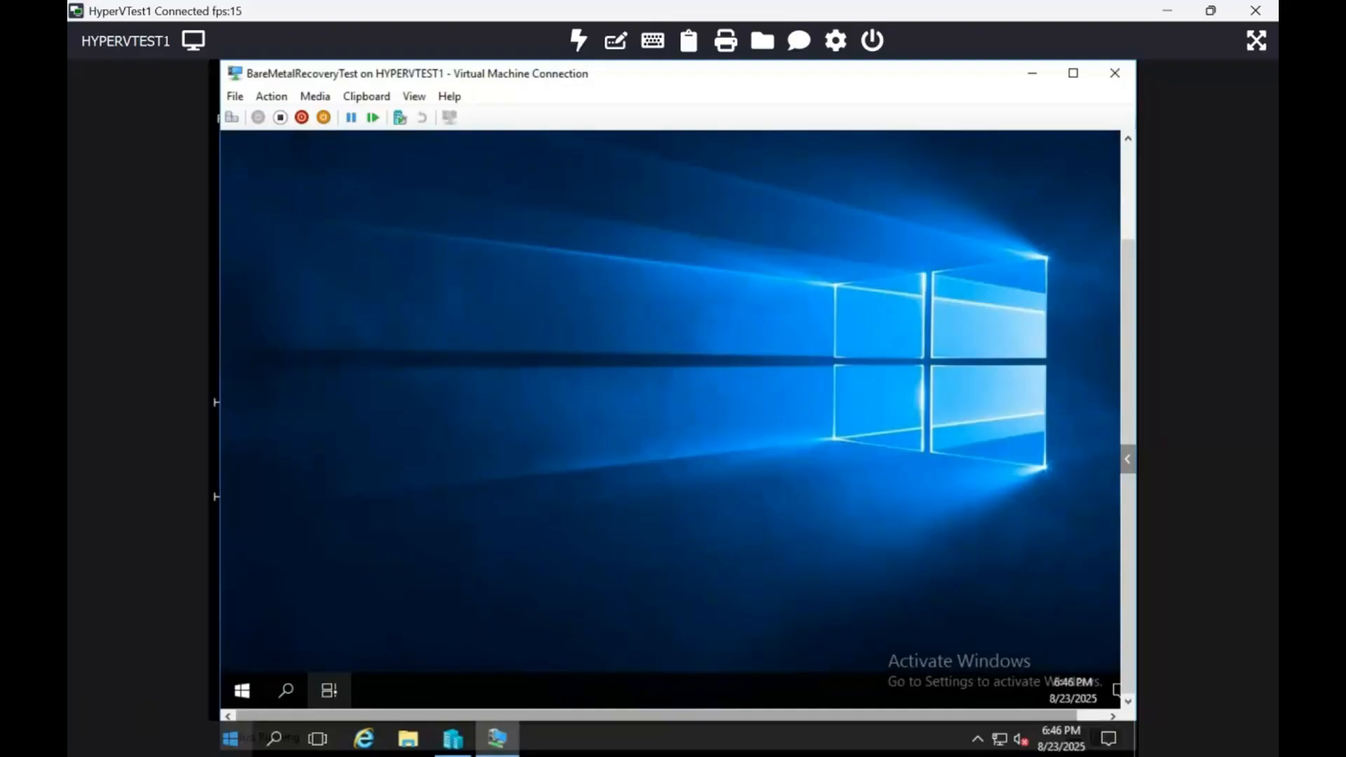
Open a command prompt on the restored server and check its identity with the whoami and hostname commands.
right_click(242, 690)
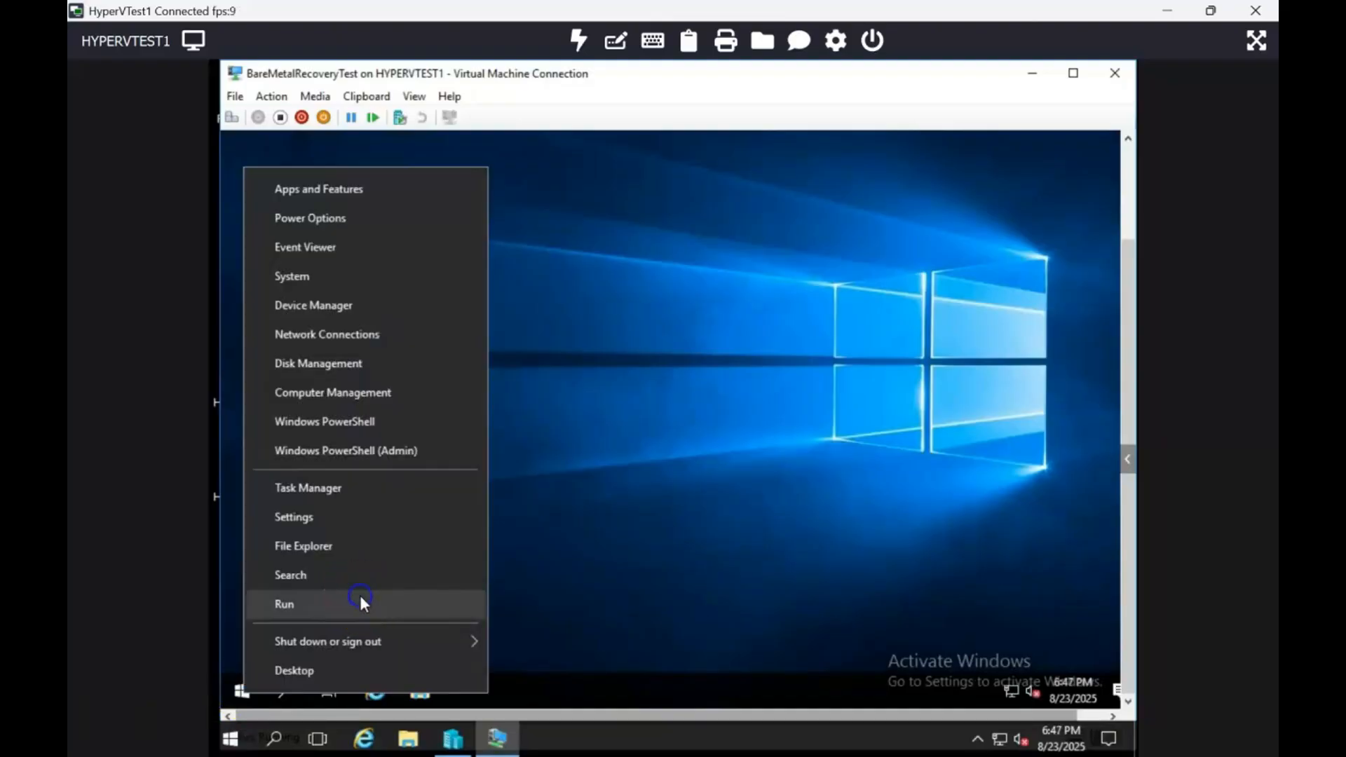
click(360, 598)
text(cmd)
key(Return)
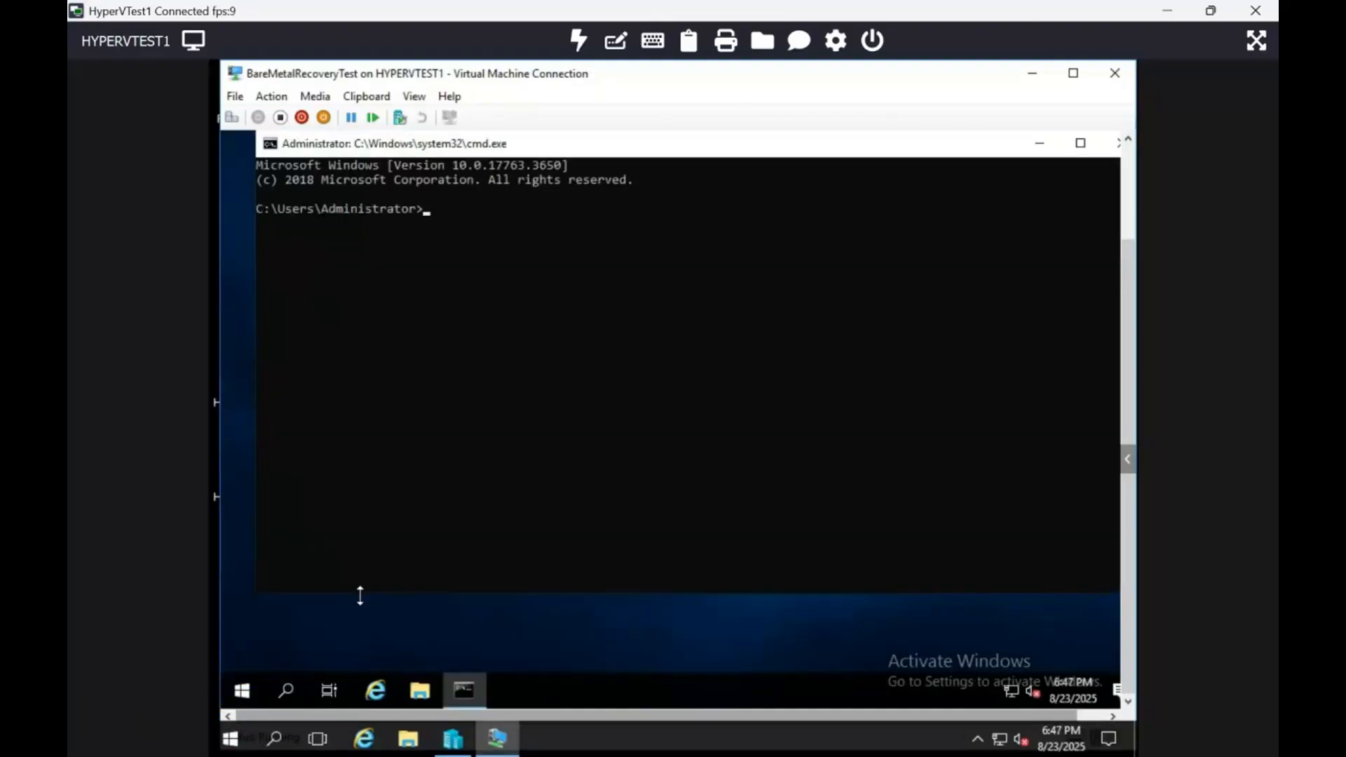
text(whoami)
key(Return)
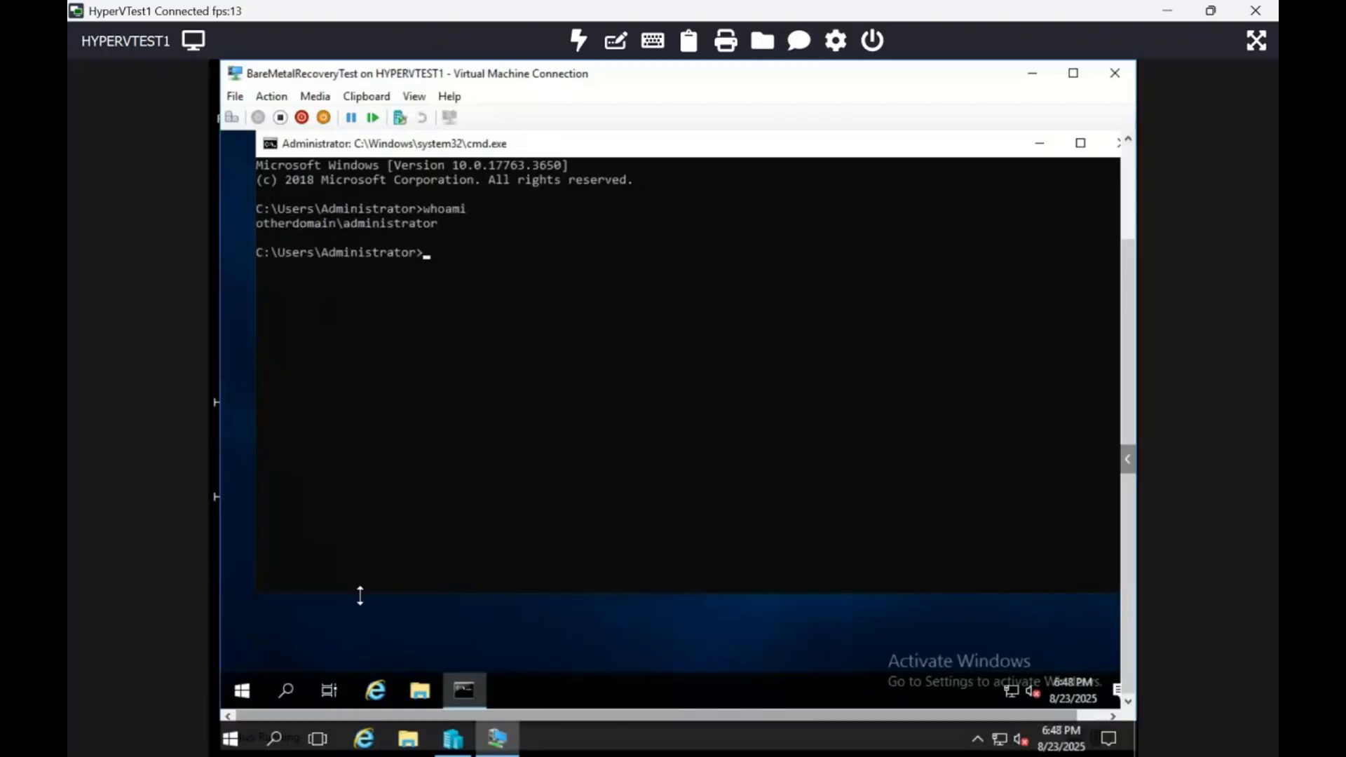
text(hostname)
key(Return)
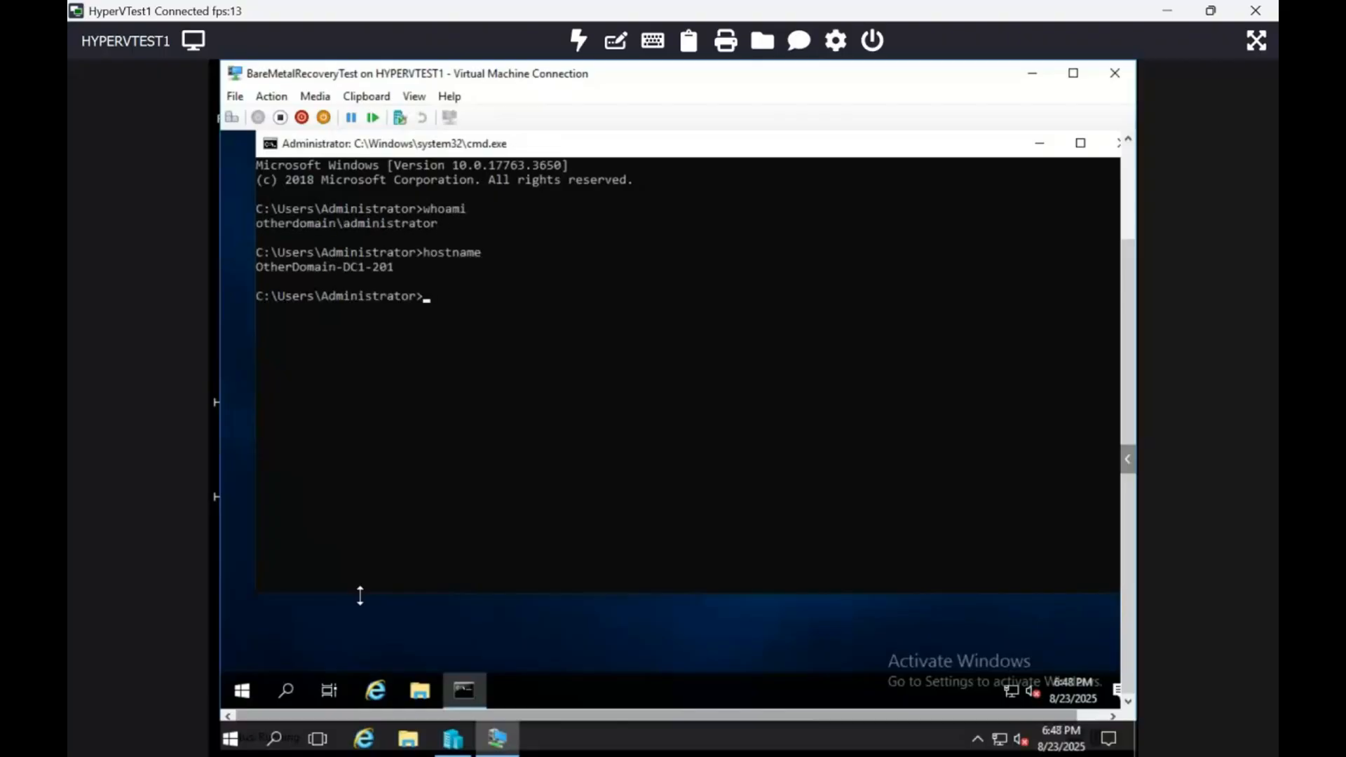
Open Active Directory Users and Computers, select the OtherDomain User account, and widen the Name column to show full names.
click(242, 692)
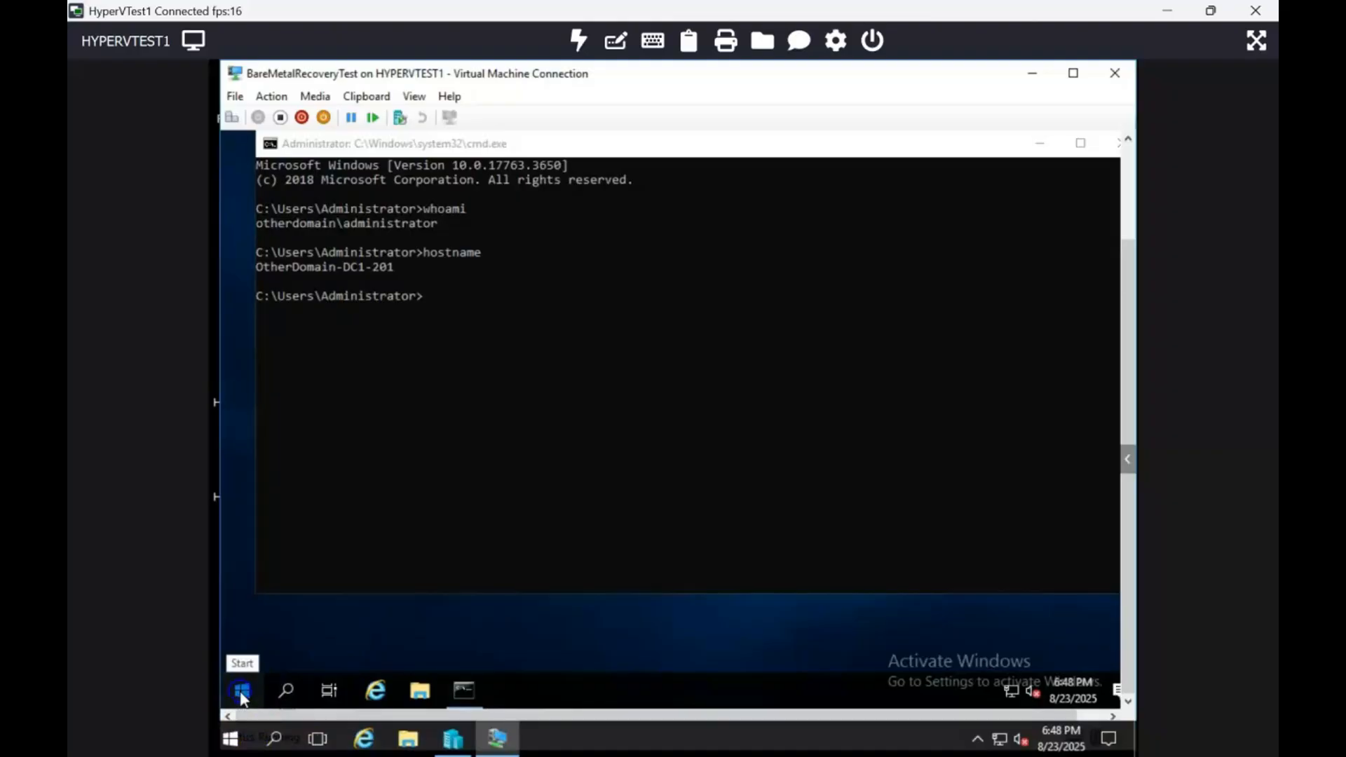
text(user)
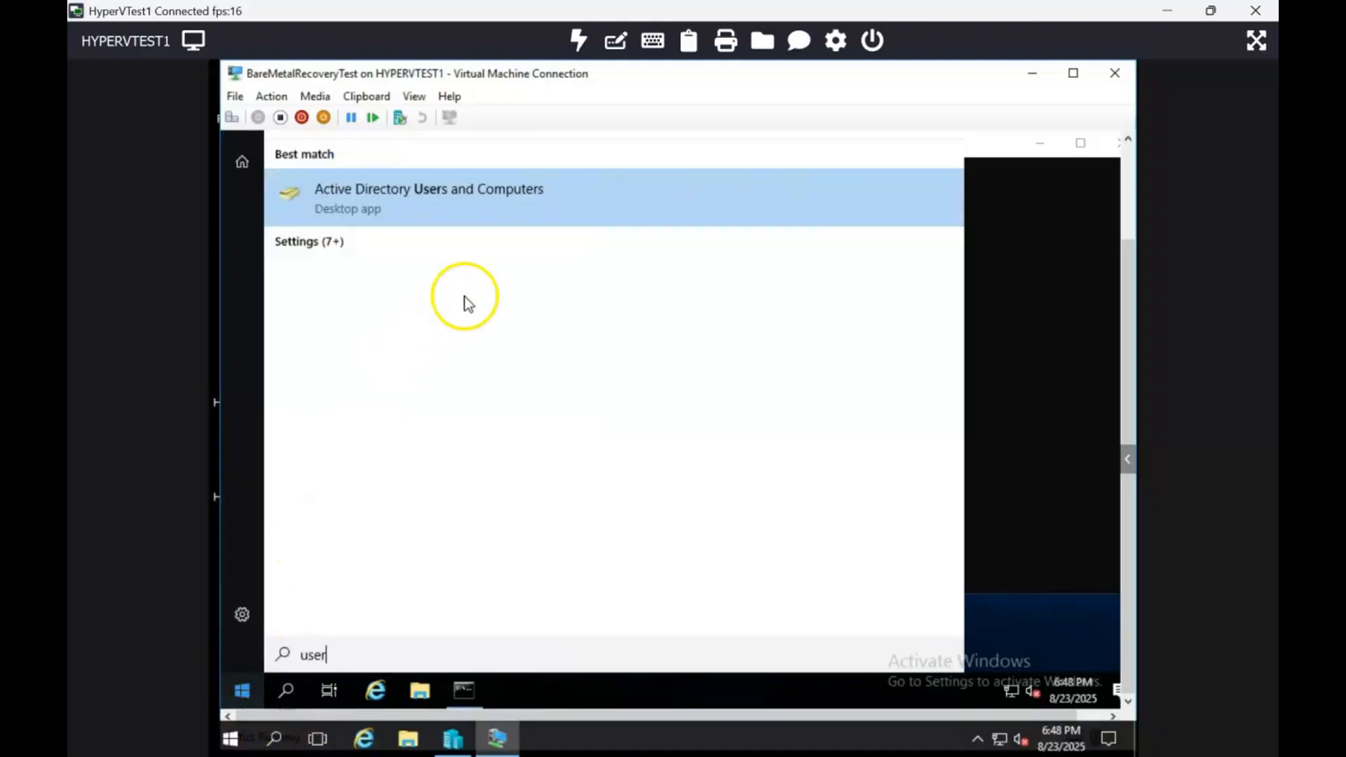
click(523, 183)
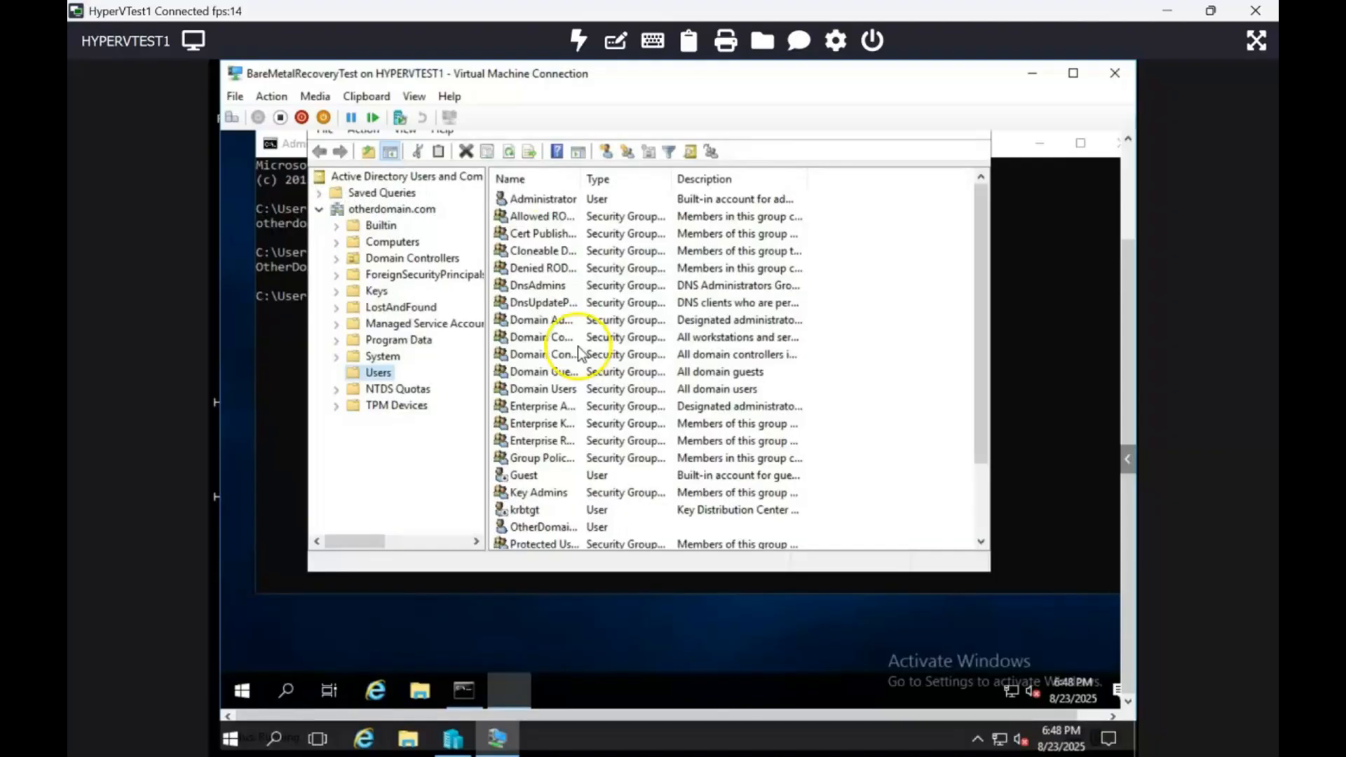
click(564, 528)
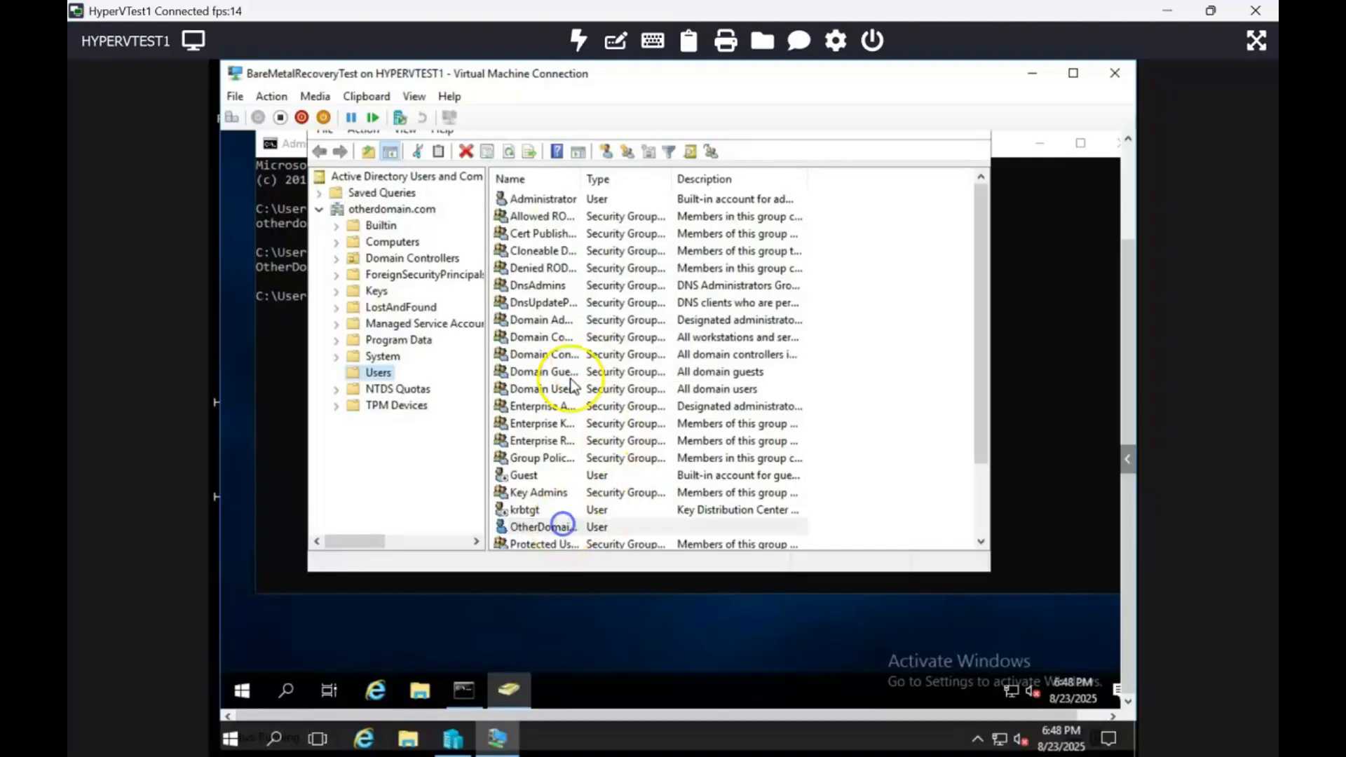
drag(581, 179, 727, 185)
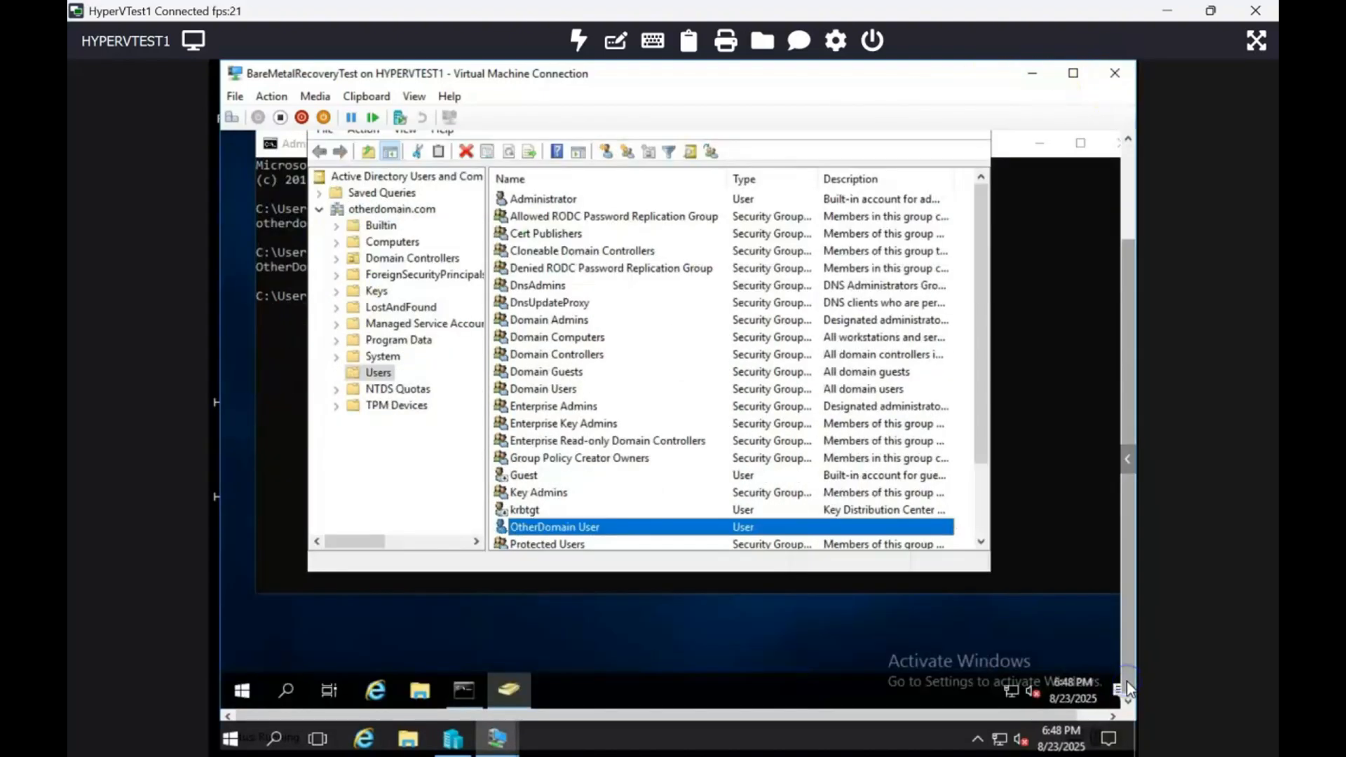
Try to open the network adapter options from the restored server's Network & Internet settings and dismiss the dialog.
right_click(1008, 687)
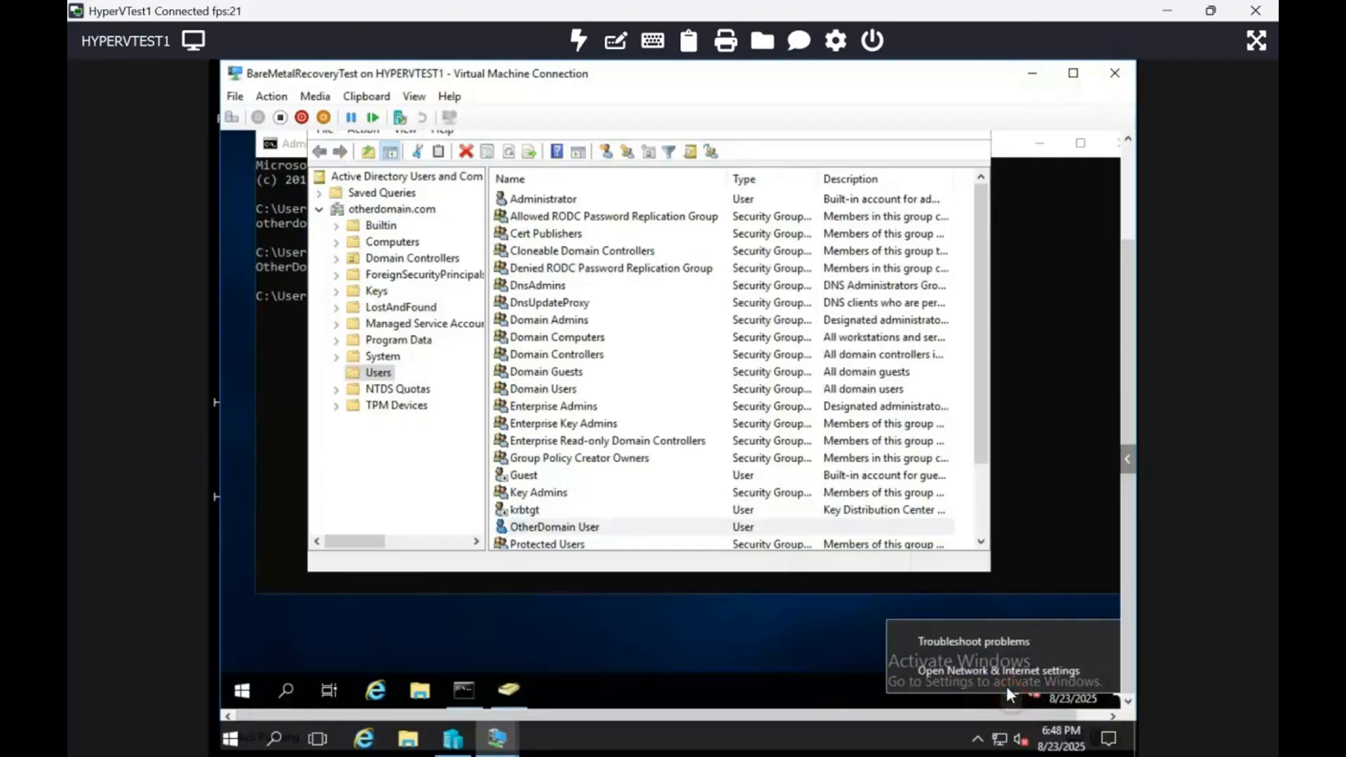
click(999, 673)
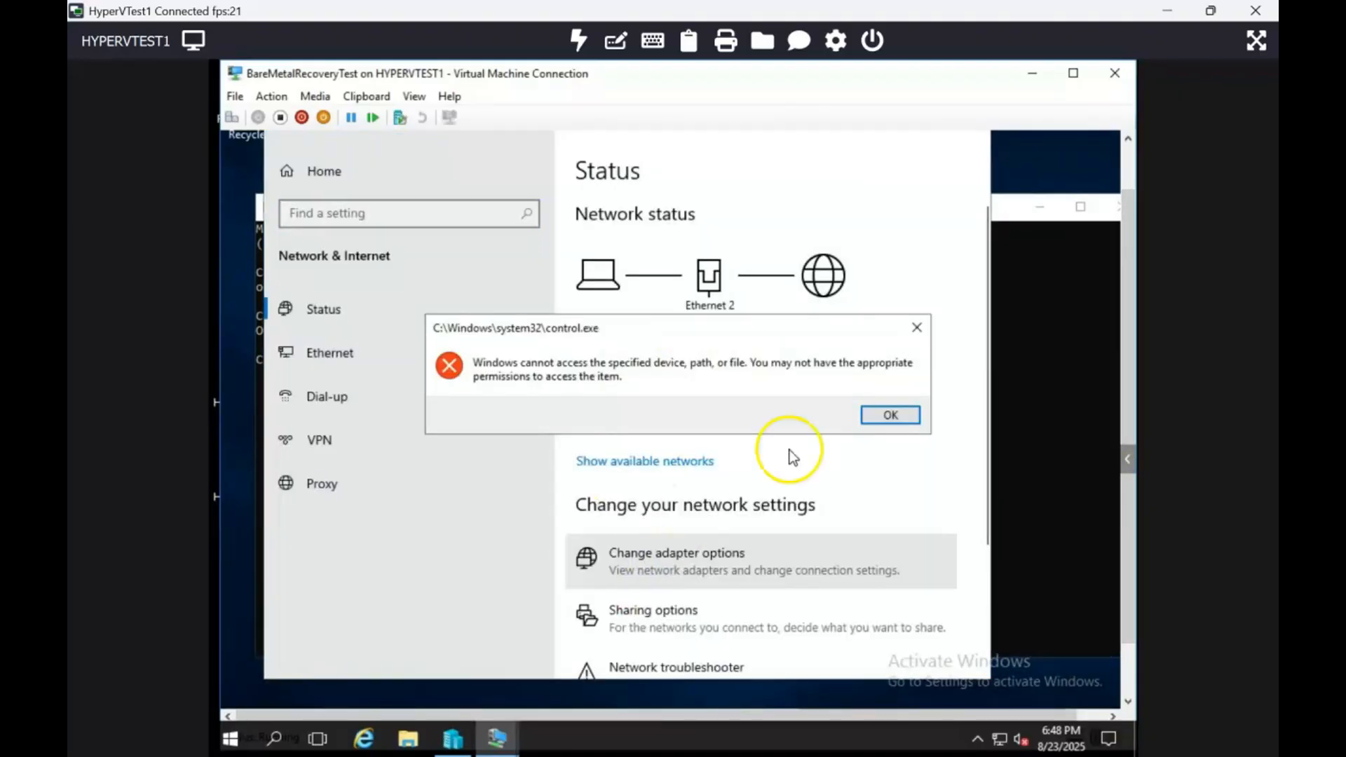
click(896, 414)
Check the restored server's IP configuration with ipconfig in the command prompt.
text(ipconfig)
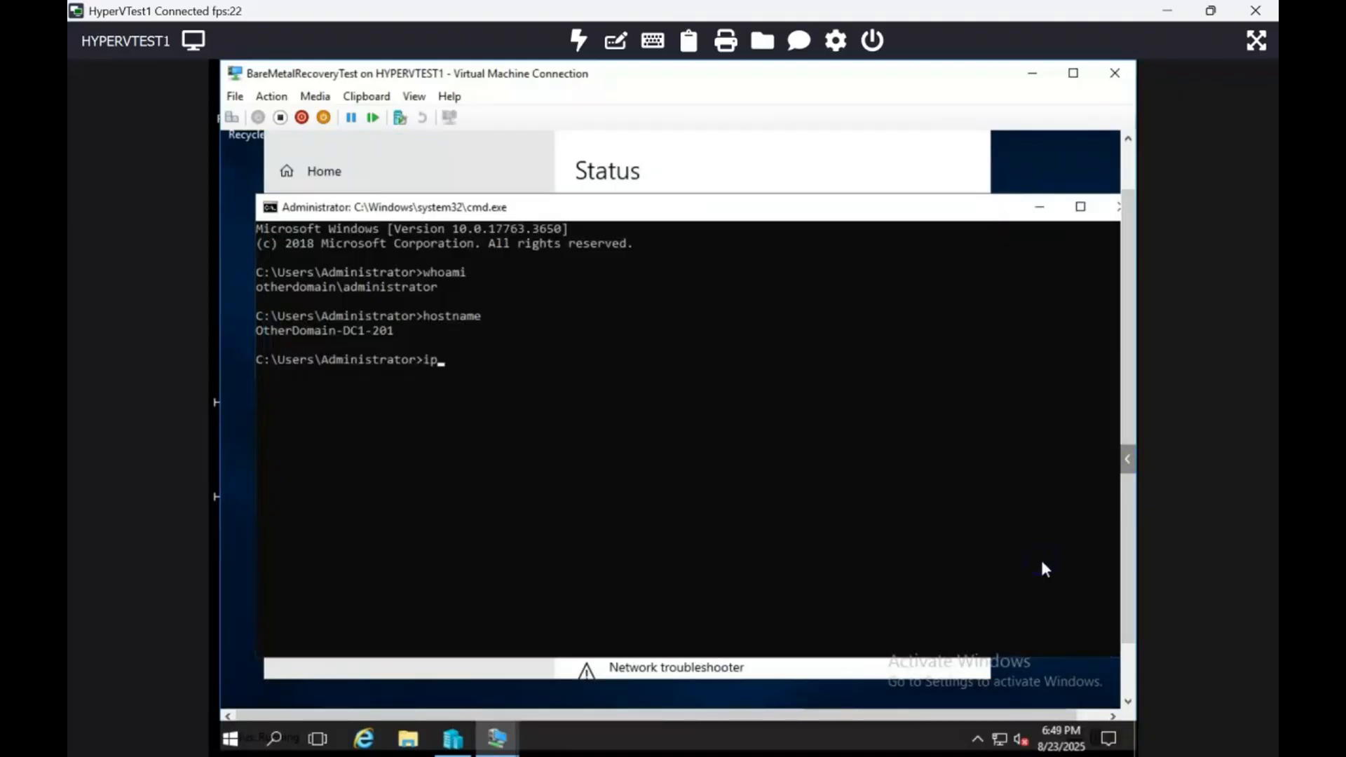
key(Return)
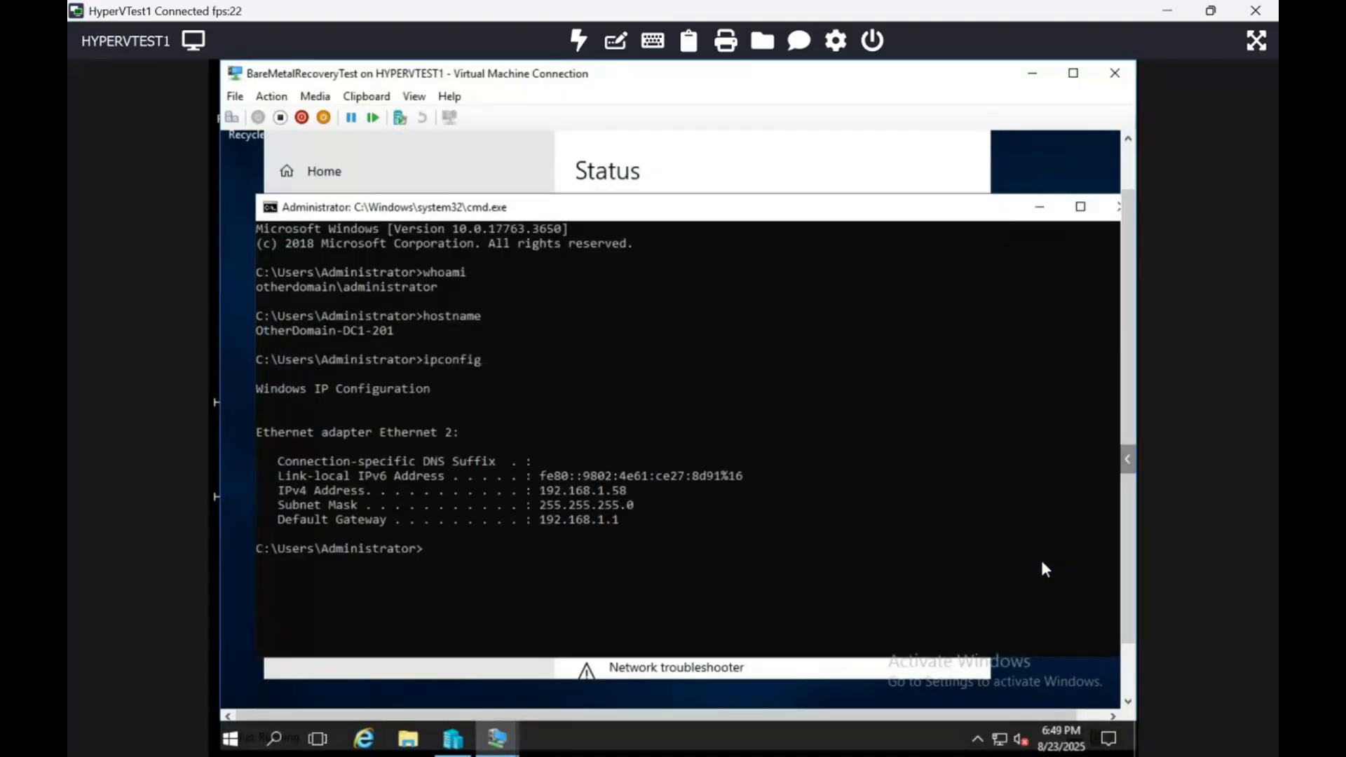
click(1126, 669)
mouse_move(269, 756)
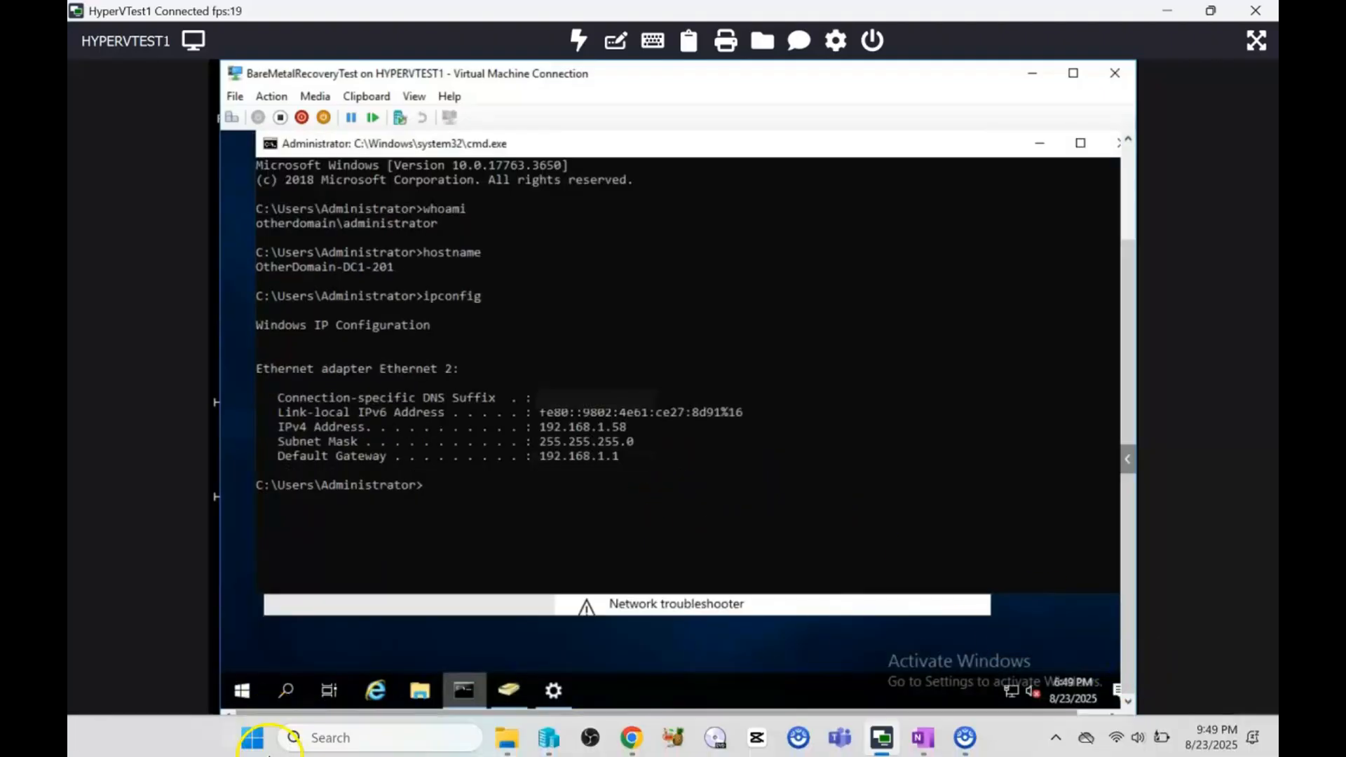
Clear the console and use netsh to give "Ethernet 2" the static address 192.168.1.74, mask 255.255.255.0 and gateway 192.168.1.1.
click(722, 494)
text(cls)
key(Return)
click(722, 478)
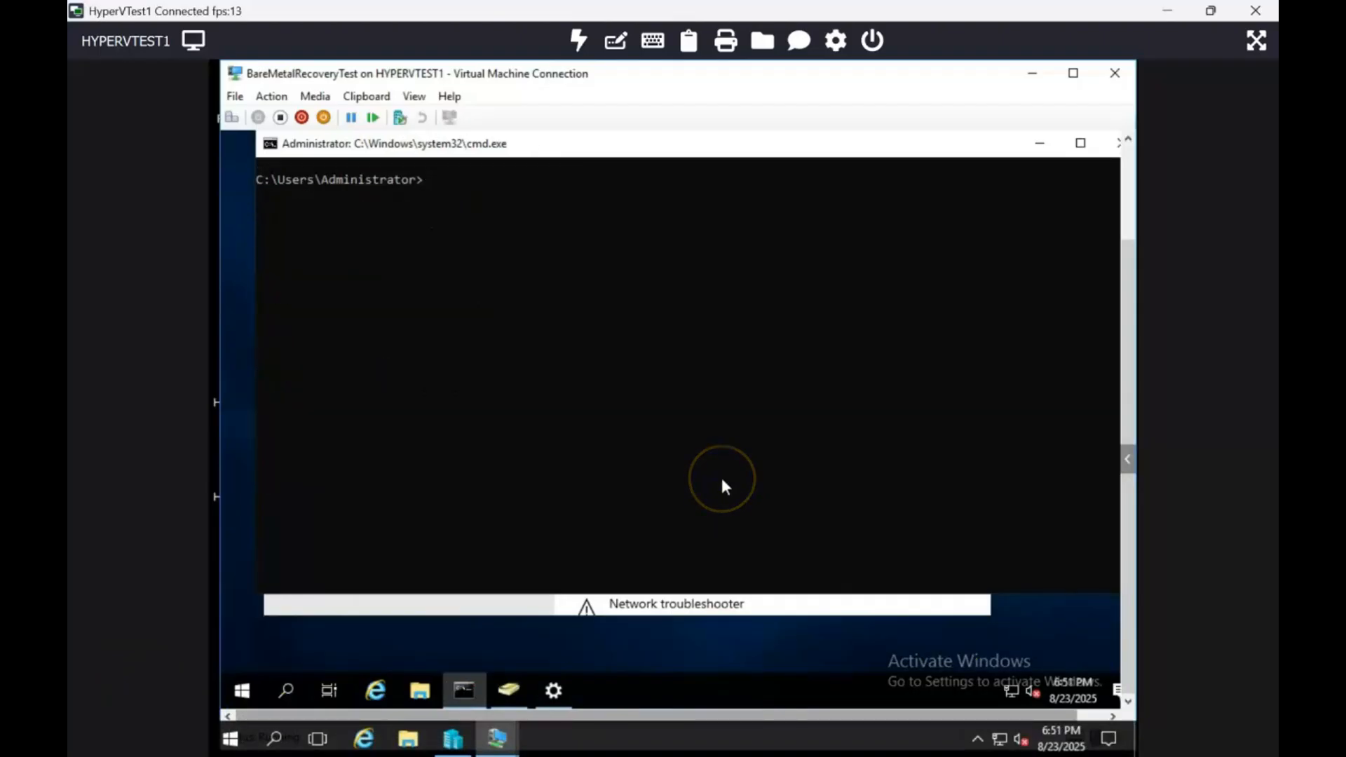
text(netsh inter)
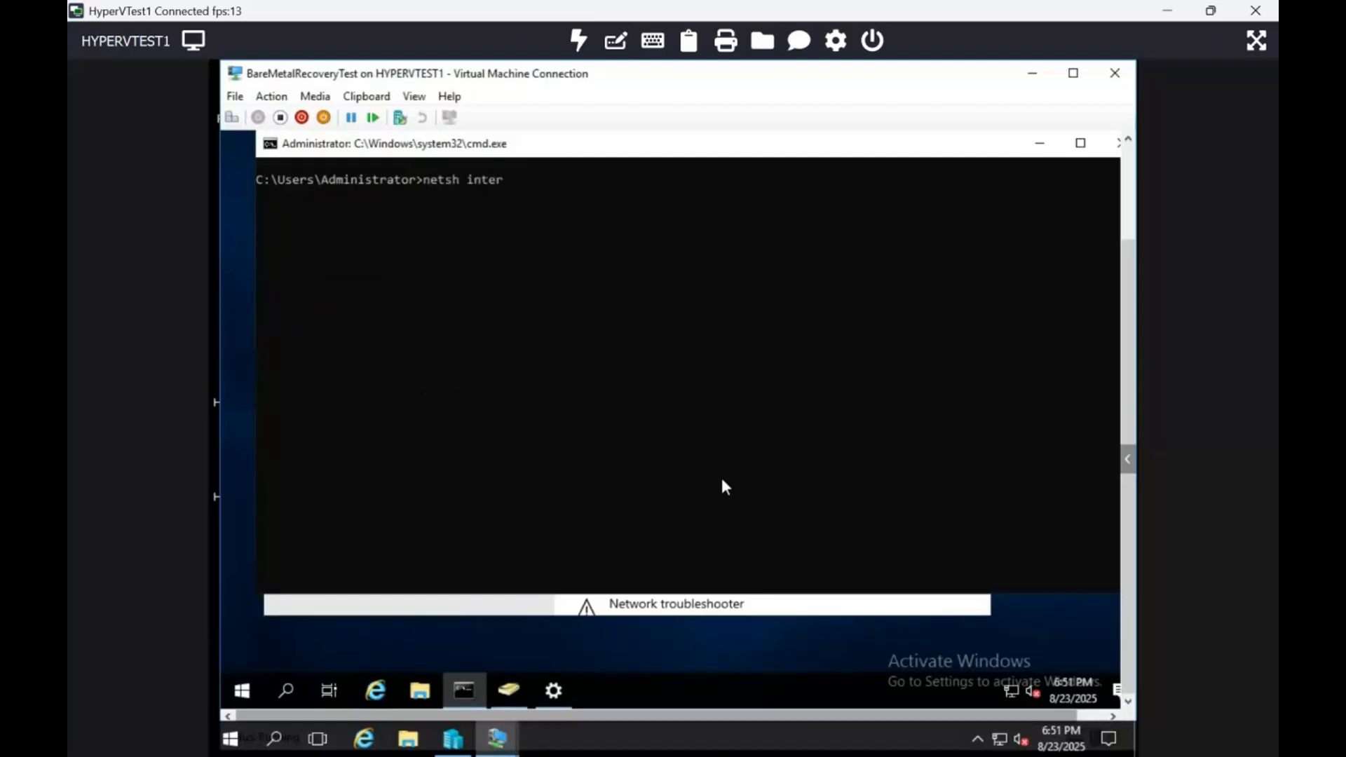
text(face ip setaddress na)
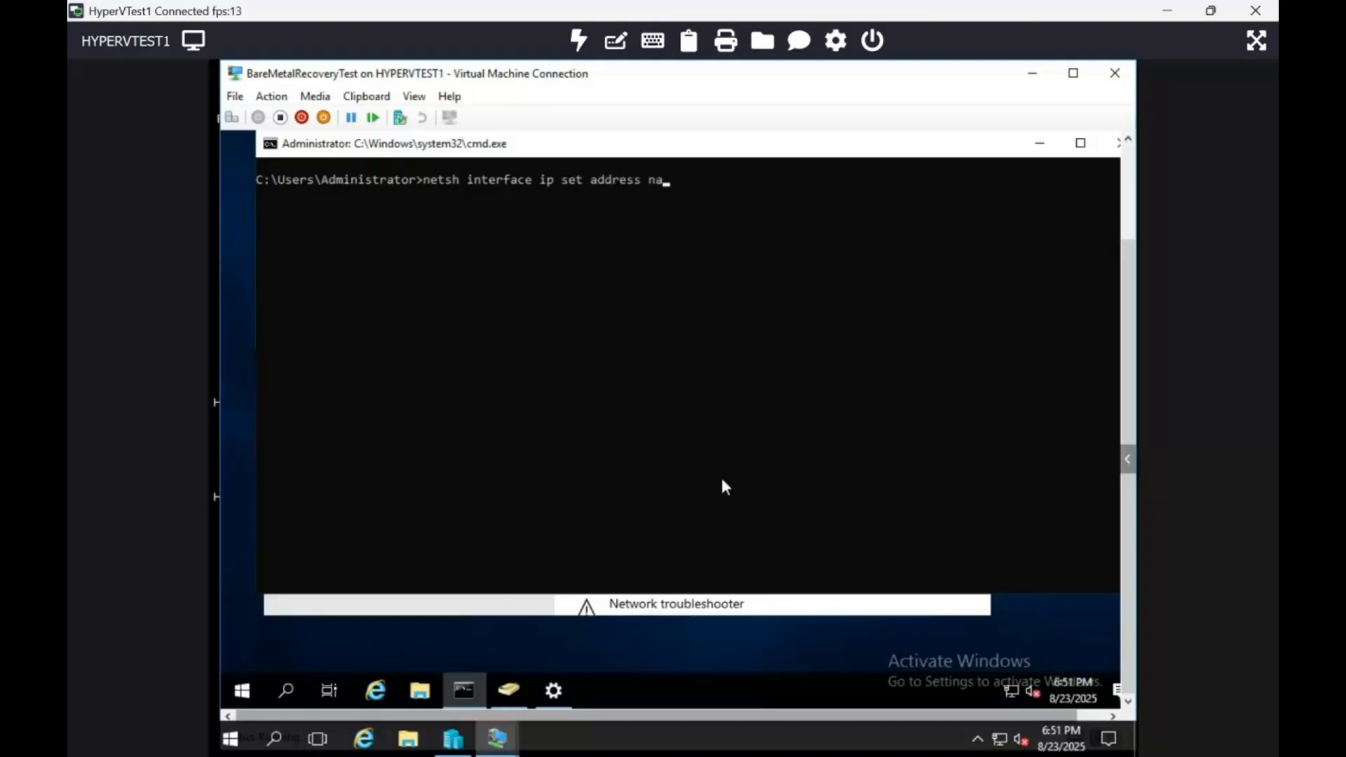
text(me ="Ethernet 2" static)
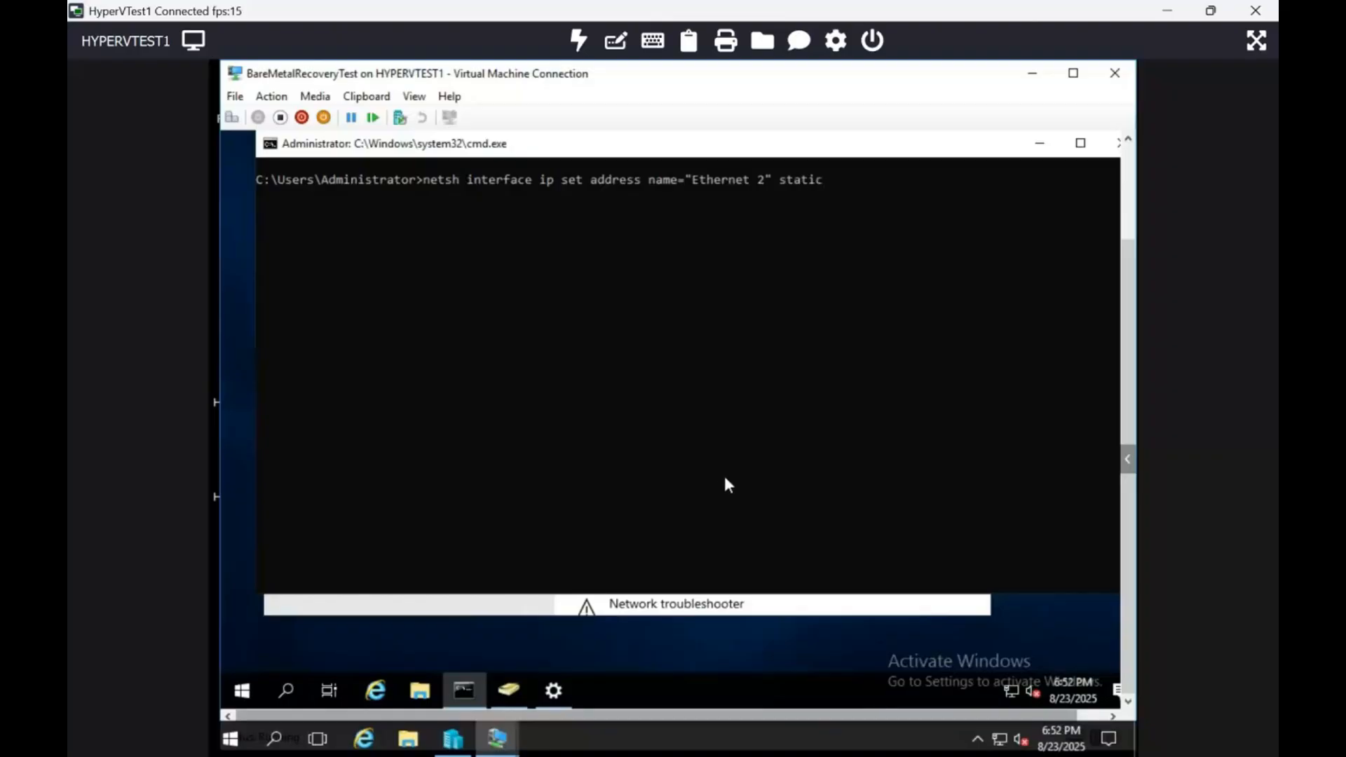
text( 192.168.1.)
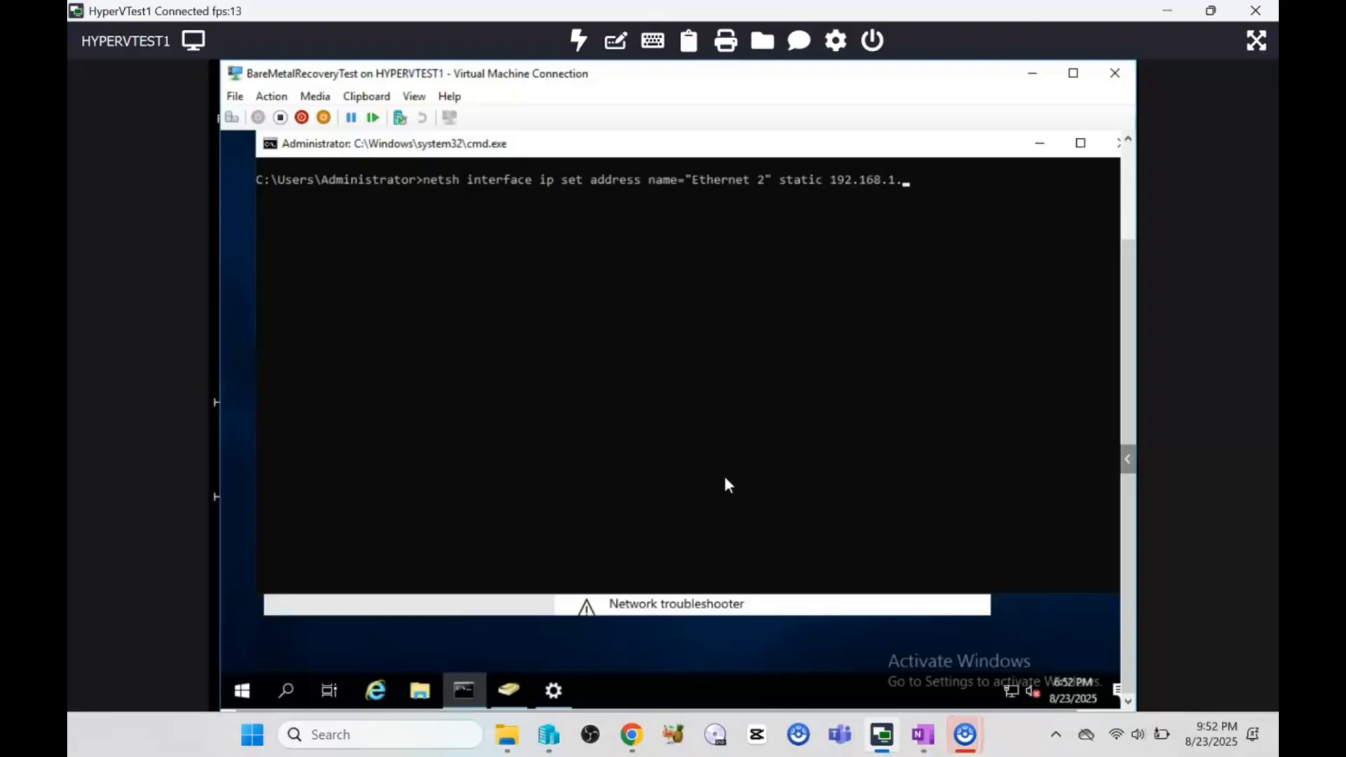
text(74 255.255.255.0 192.168)
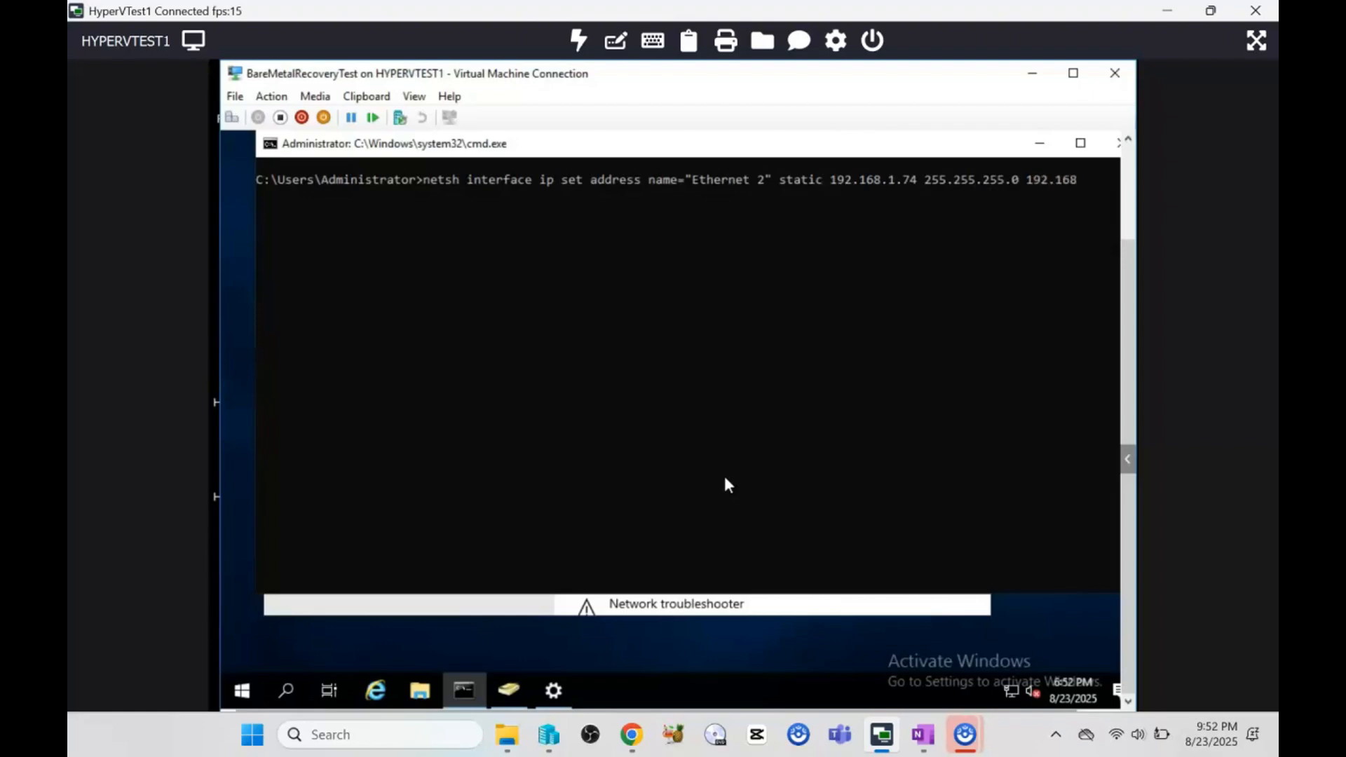
text(.1.1)
key(Return)
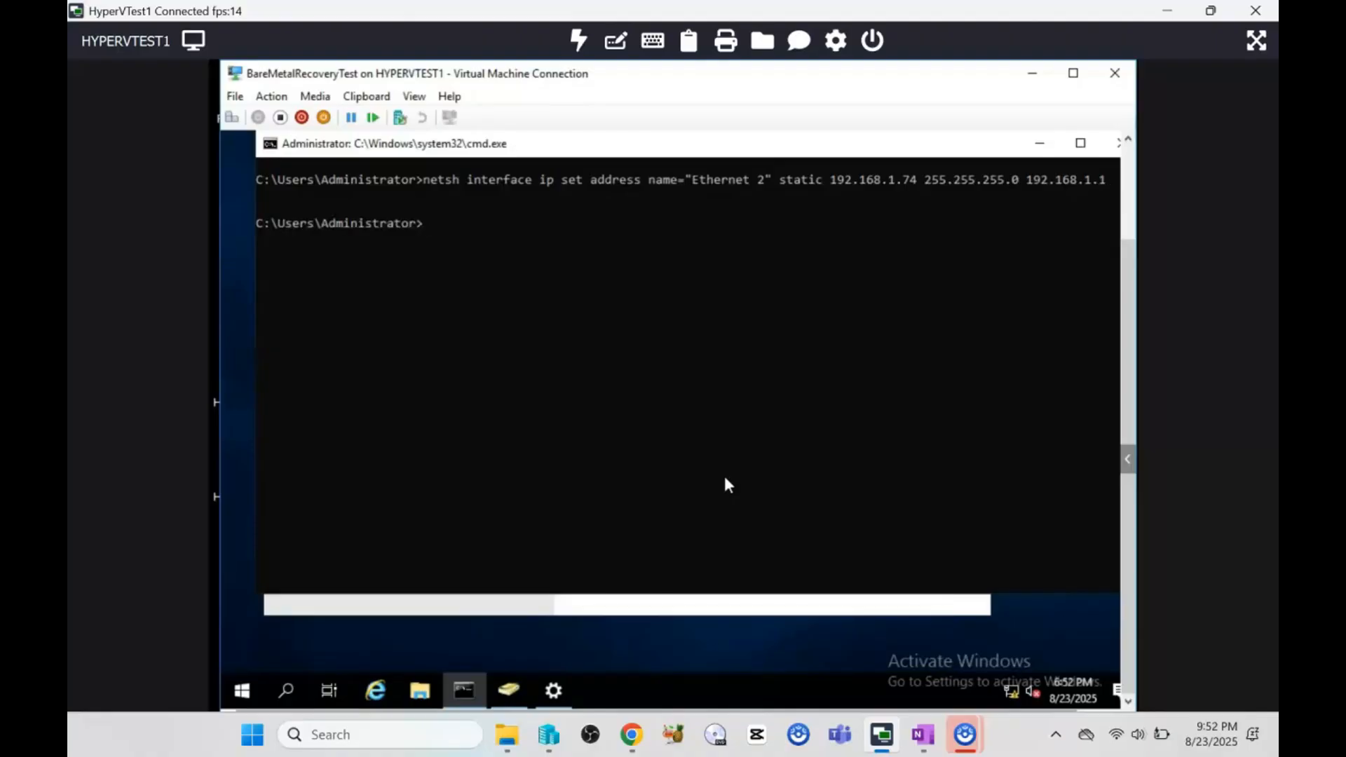
Verify the new static address of the Ethernet 2 adapter with ipconfig.
text(ipcnfig)
key(BackSpace)
key(BackSpace)
key(BackSpace)
key(BackSpace)
key(BackSpace)
text(onfig)
key(Return)
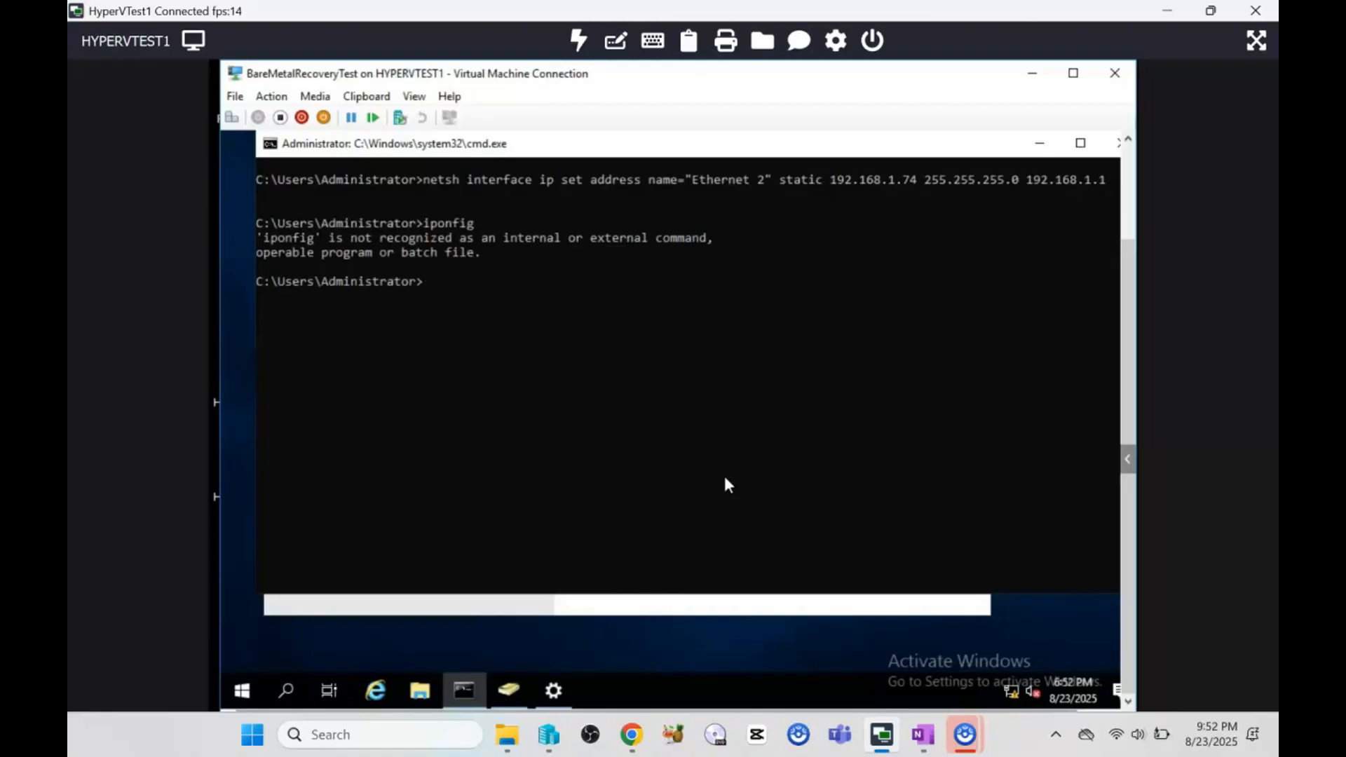
text(ipconfig)
key(Return)
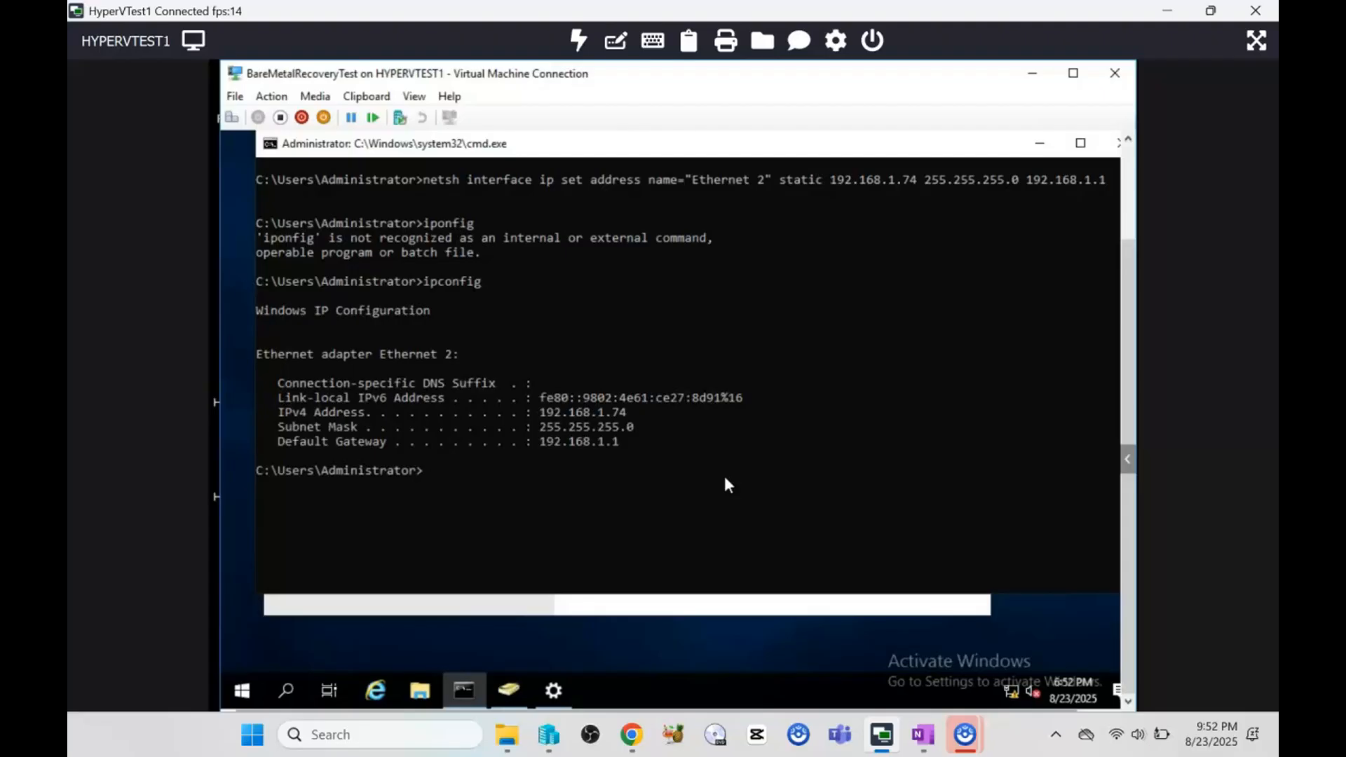
Clear the console and try to set the DNS server of "Ethernet 2" to 127.0.0.1 with netsh interface ip set dns.
text(cls)
key(Return)
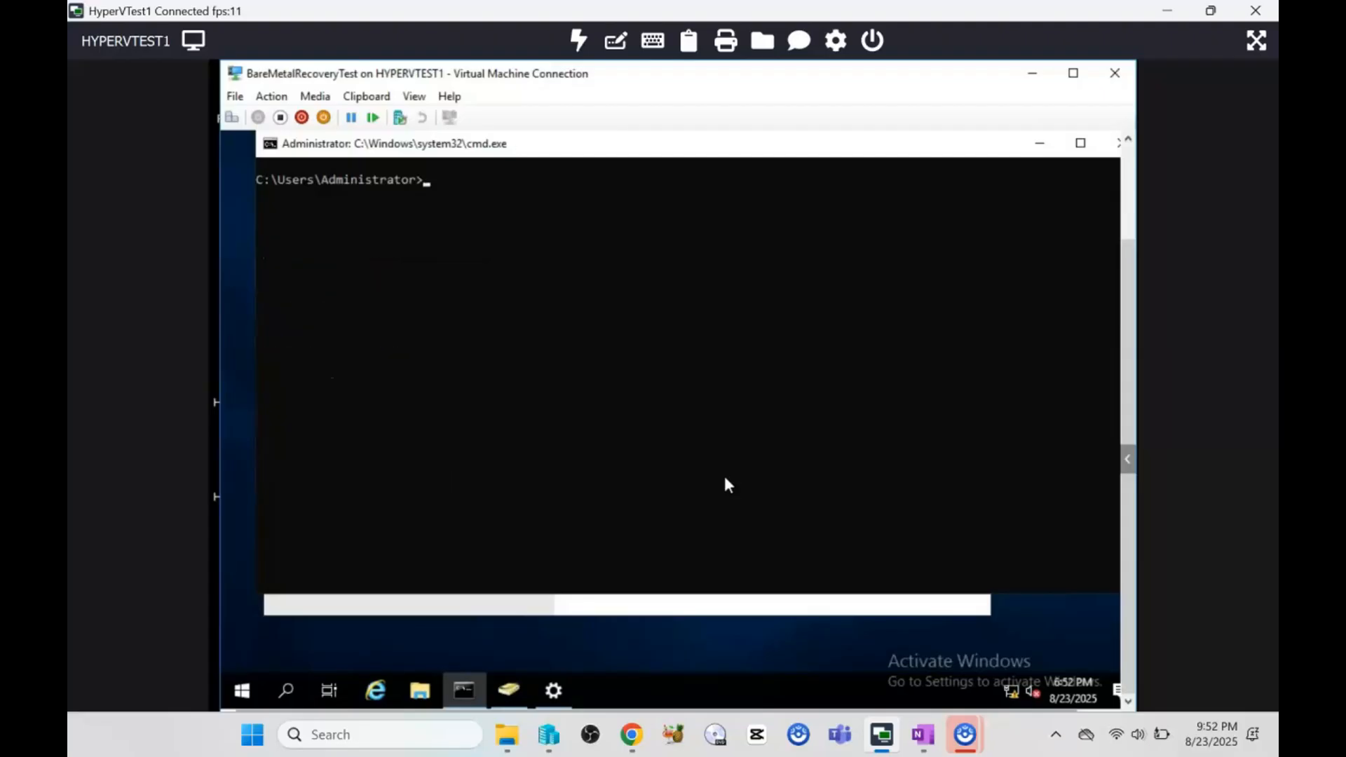
text(netsh interface ip )
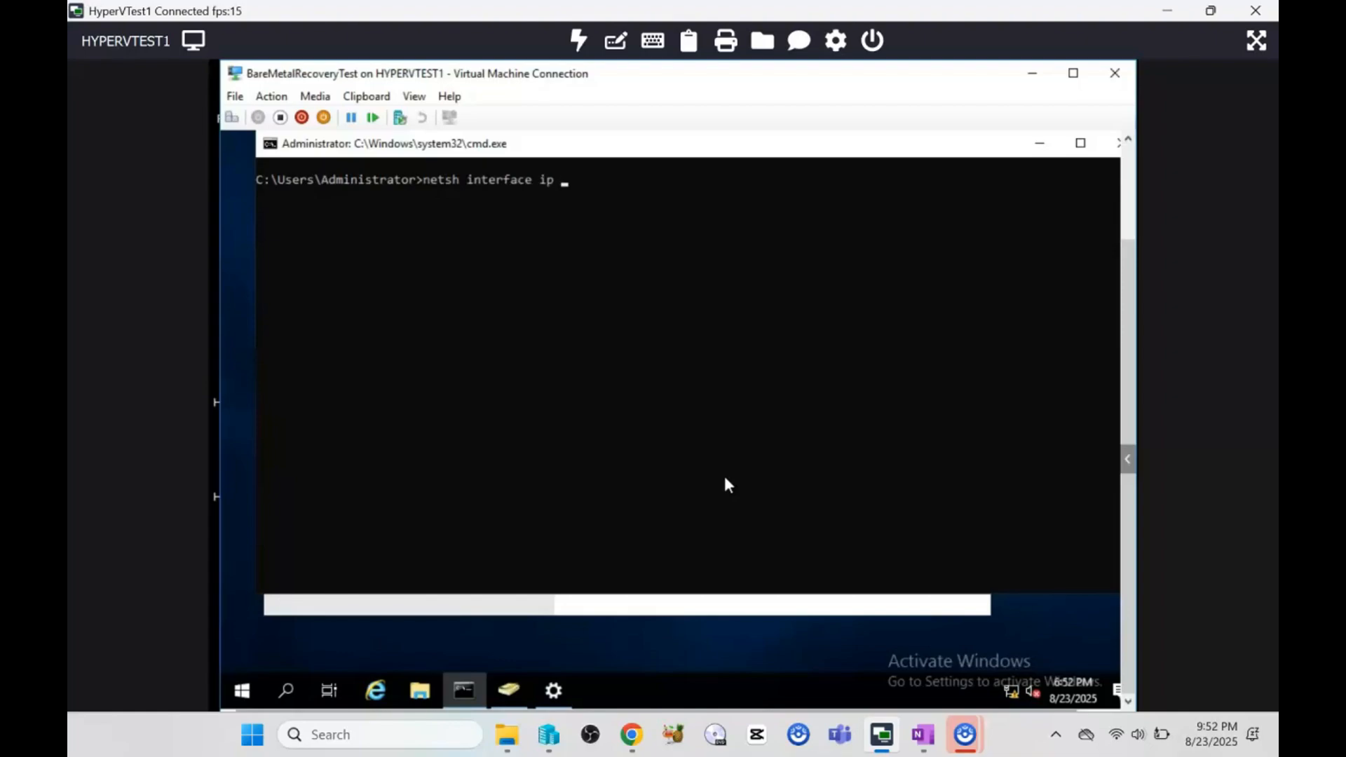
text(set dns name=Ethernet 2)
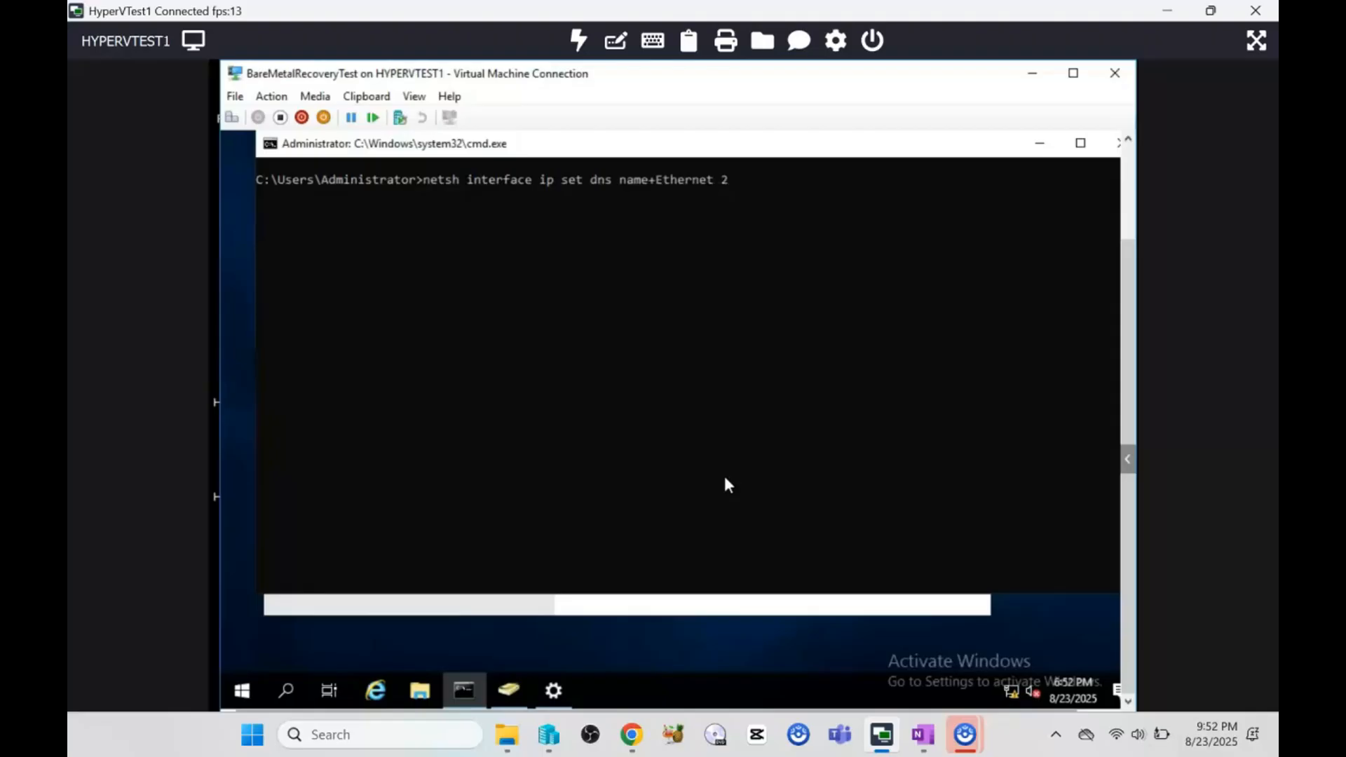
text(")
key(BackSpace)
text(=")
key(Right)
key(Right)
key(Right)
click(704, 467)
text(127.0.0.1)
key(Return)
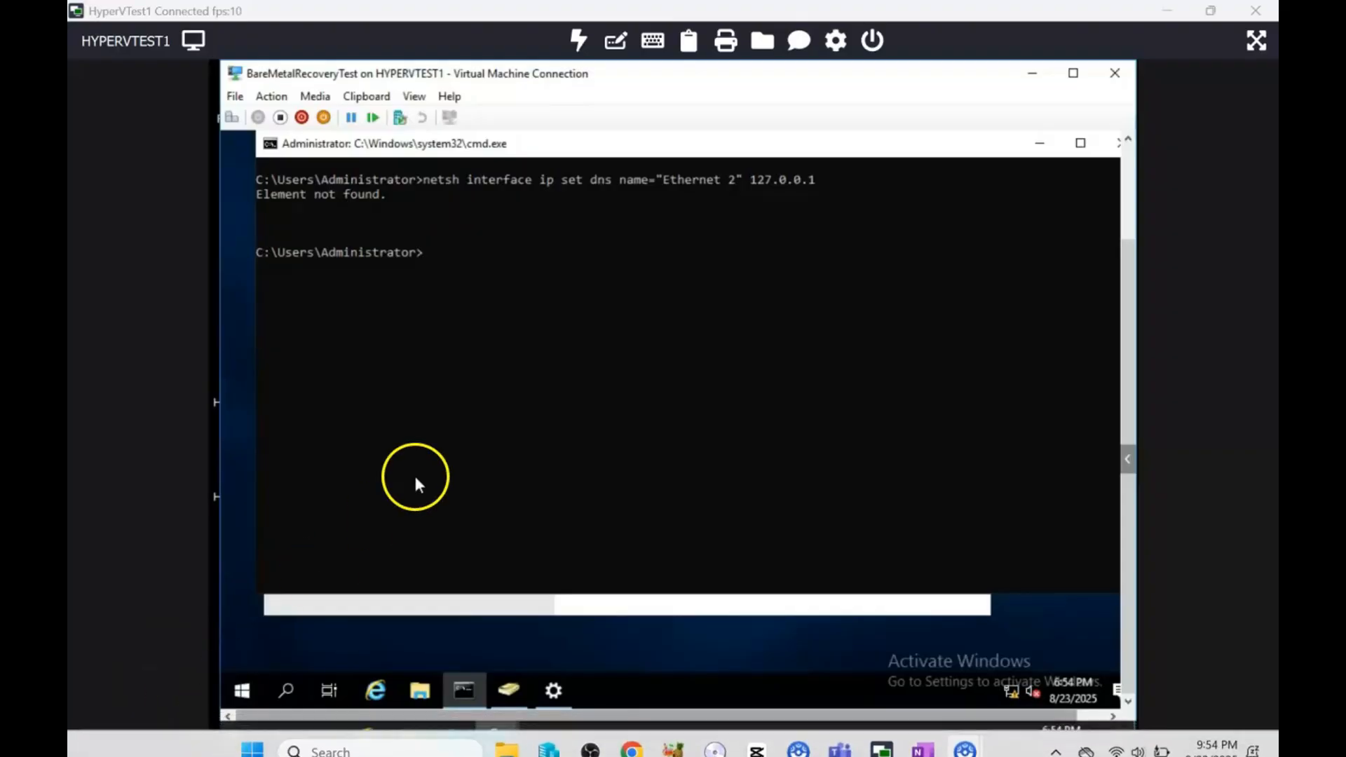
Rerun the netsh DNS command for "Ethernet 2" with static inserted before 127.0.0.1.
click(477, 390)
key(Up)
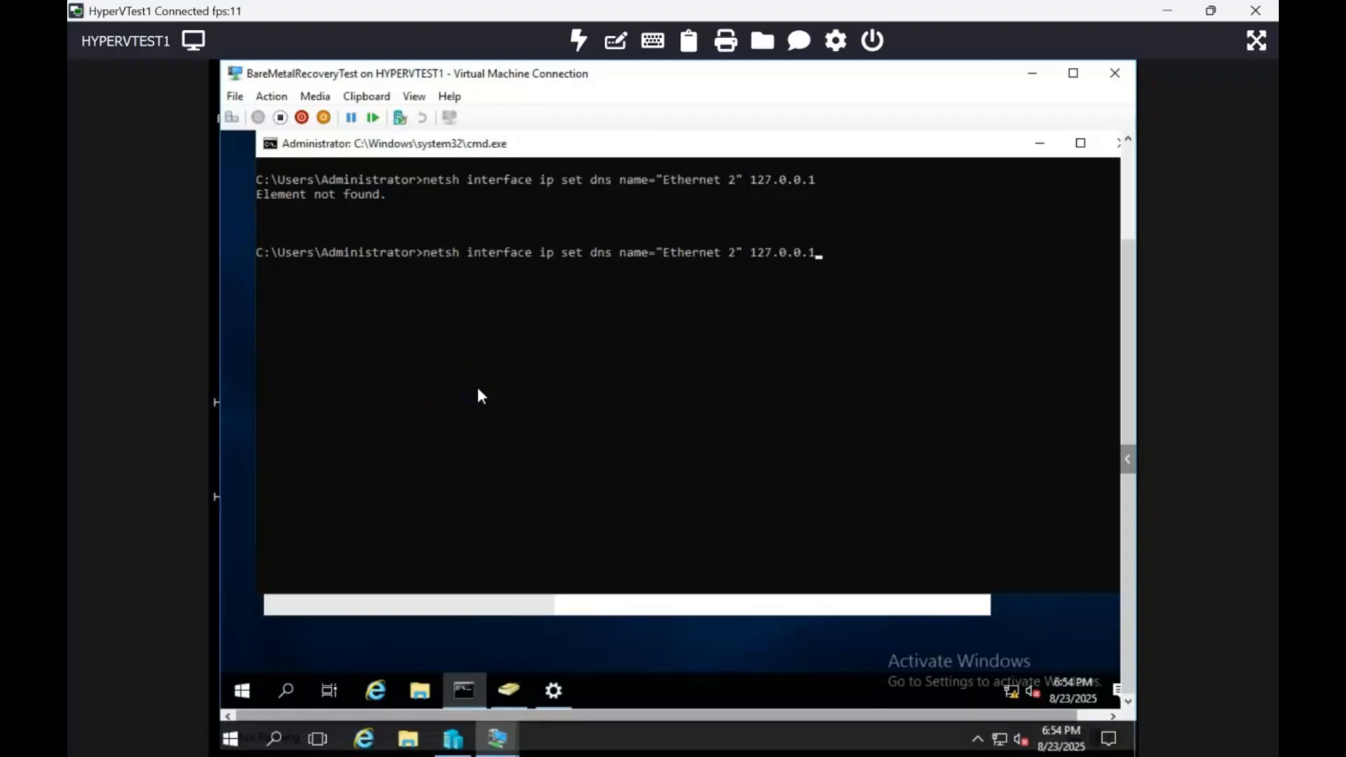
key(Left)
key(Left)
key(Left)
text(static)
key(Return)
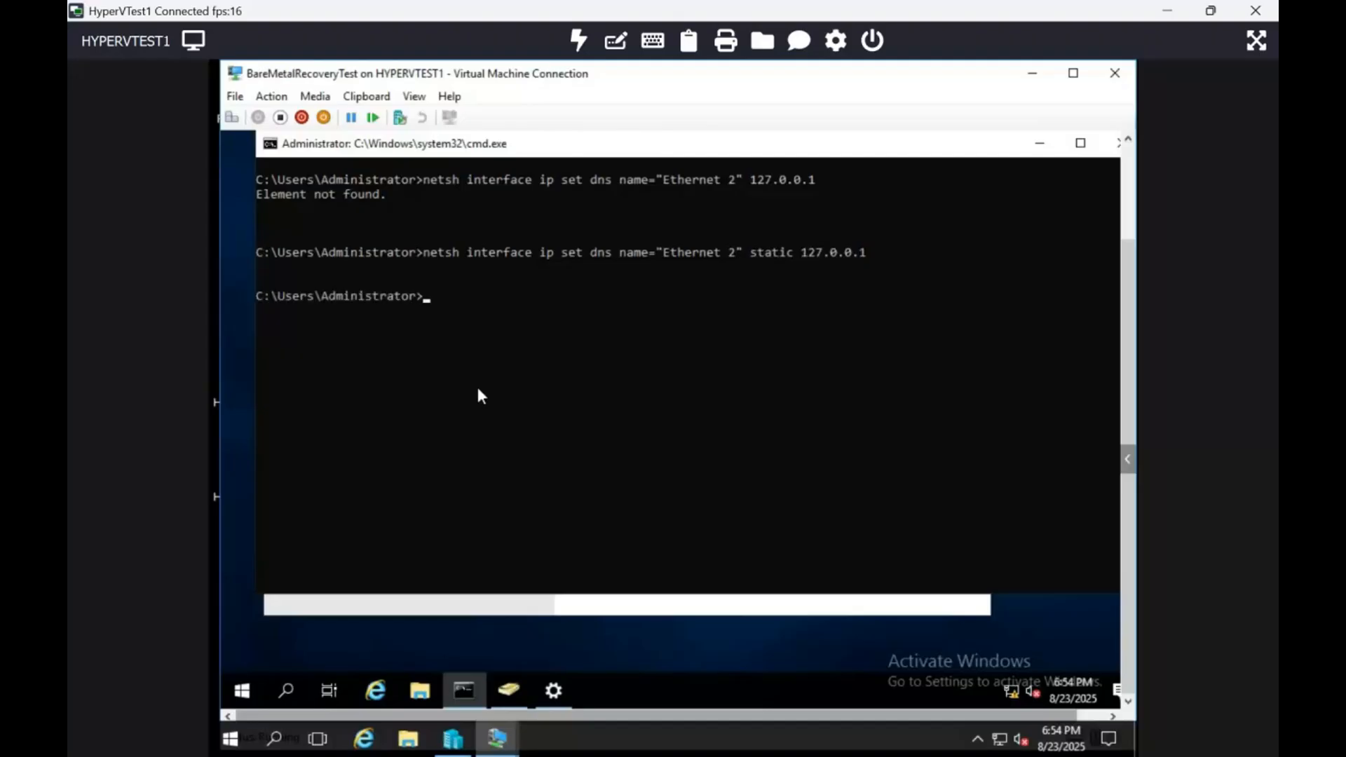
Review the adapter's DNS server and full IP configuration with ipconfig /all.
text(ipconfig /all)
key(Return)
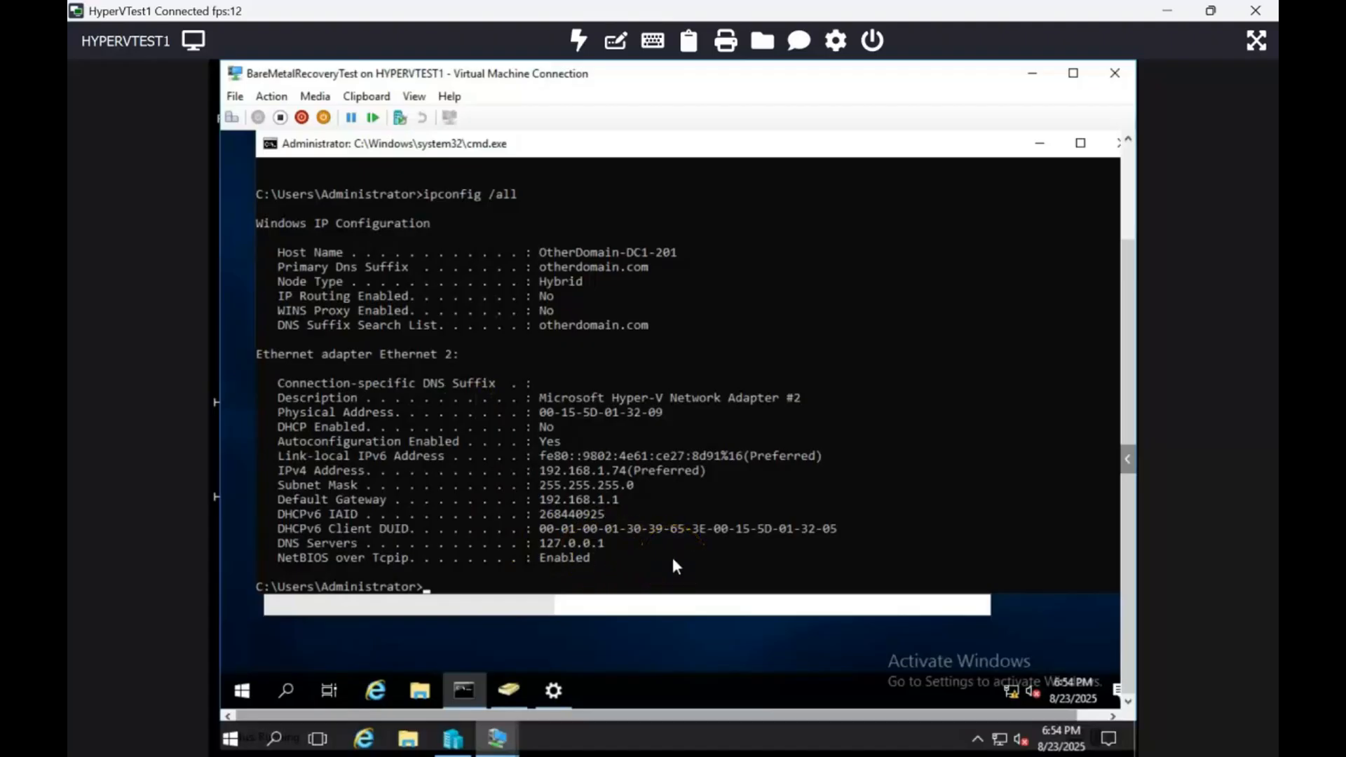
Clear the console and add 8.8.8.8 as a DNS server for "Ethernet 2" at index=2 using netsh interface ip add dns.
text(ping)
key(BackSpace)
key(BackSpace)
key(BackSpace)
key(BackSpace)
text(clear)
key(Return)
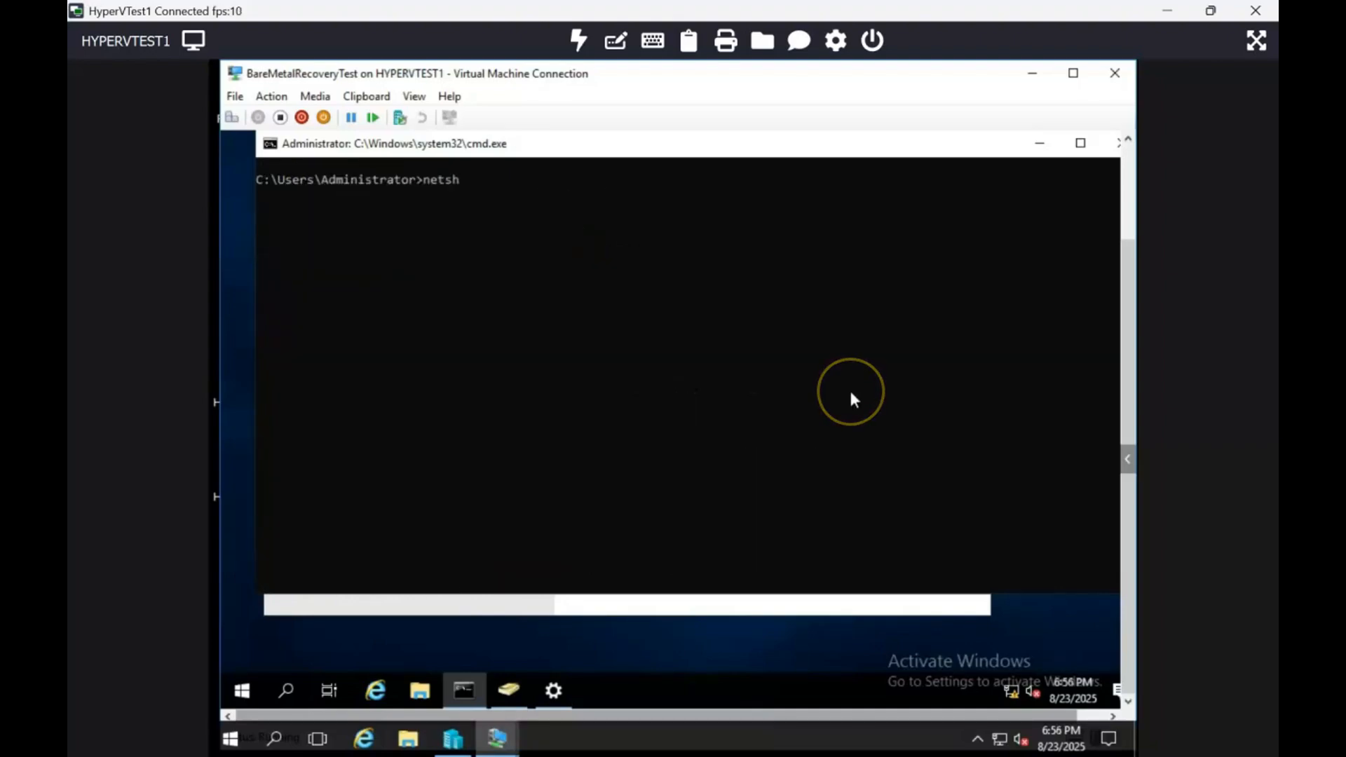
text(inter)
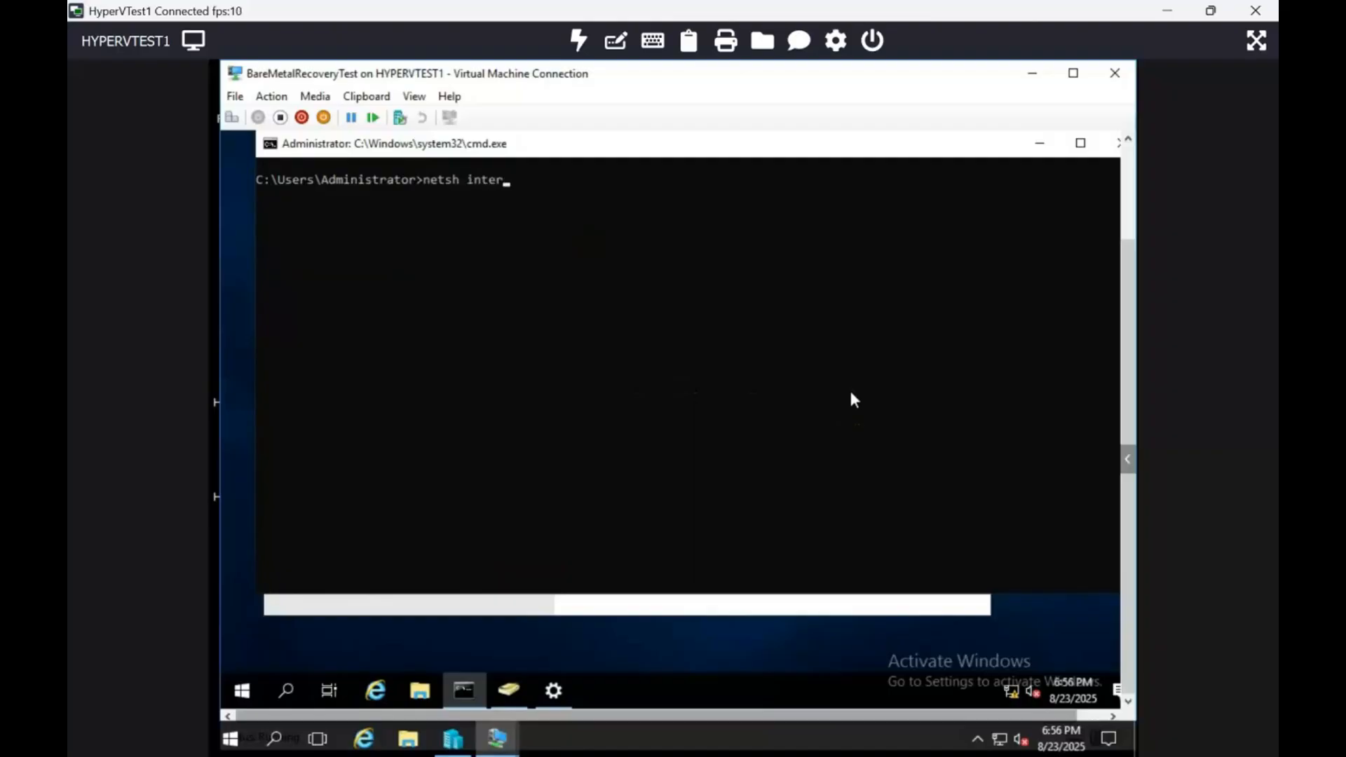
text(face ip add dns name=)
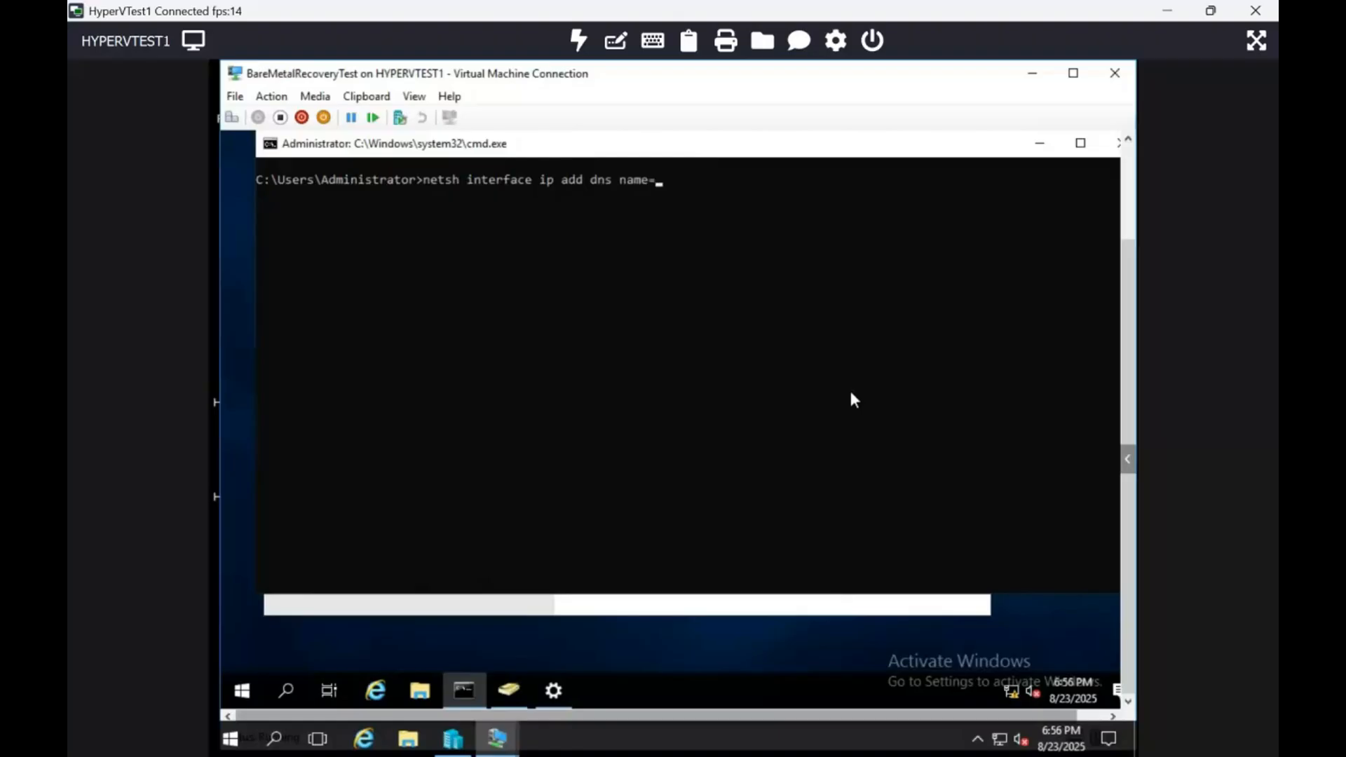
text("Ethernet)
text( 2" 8.8.8.)
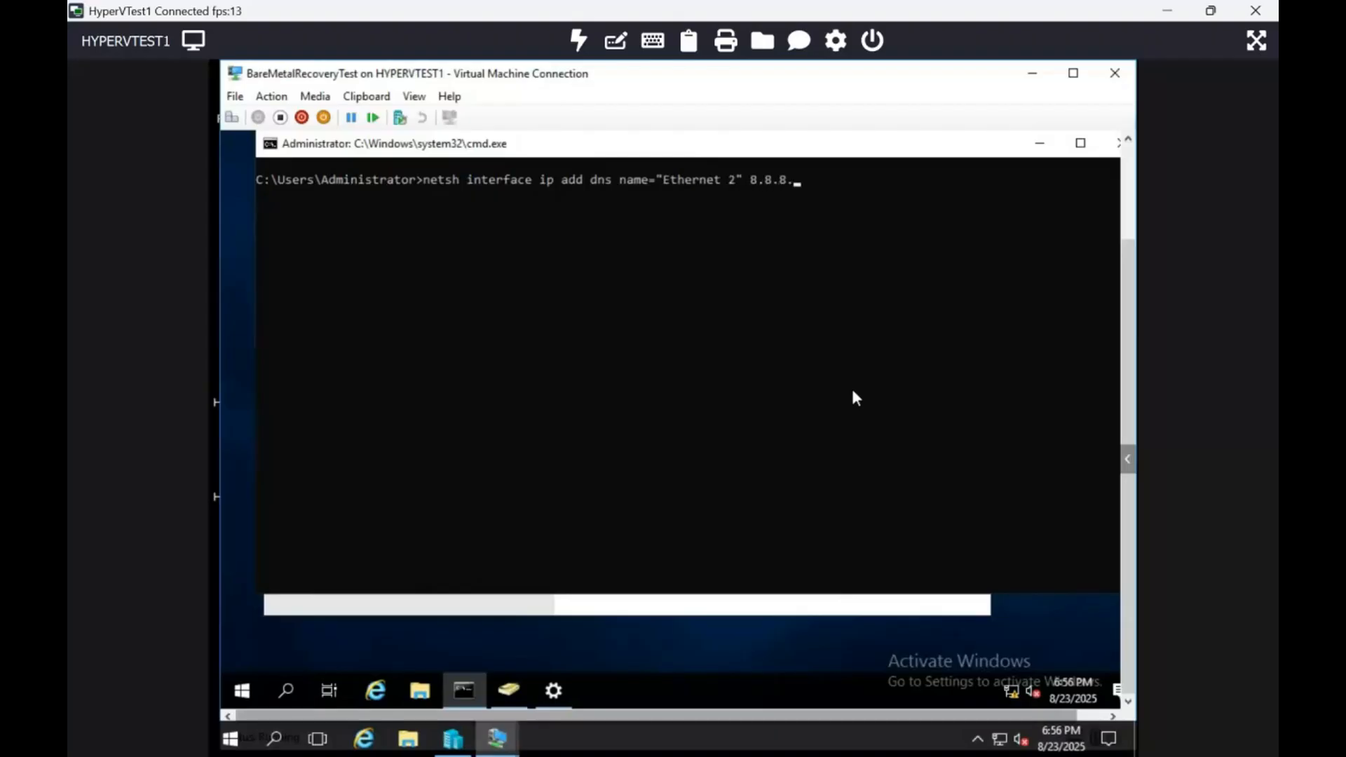
text(8 index=2)
key(Return)
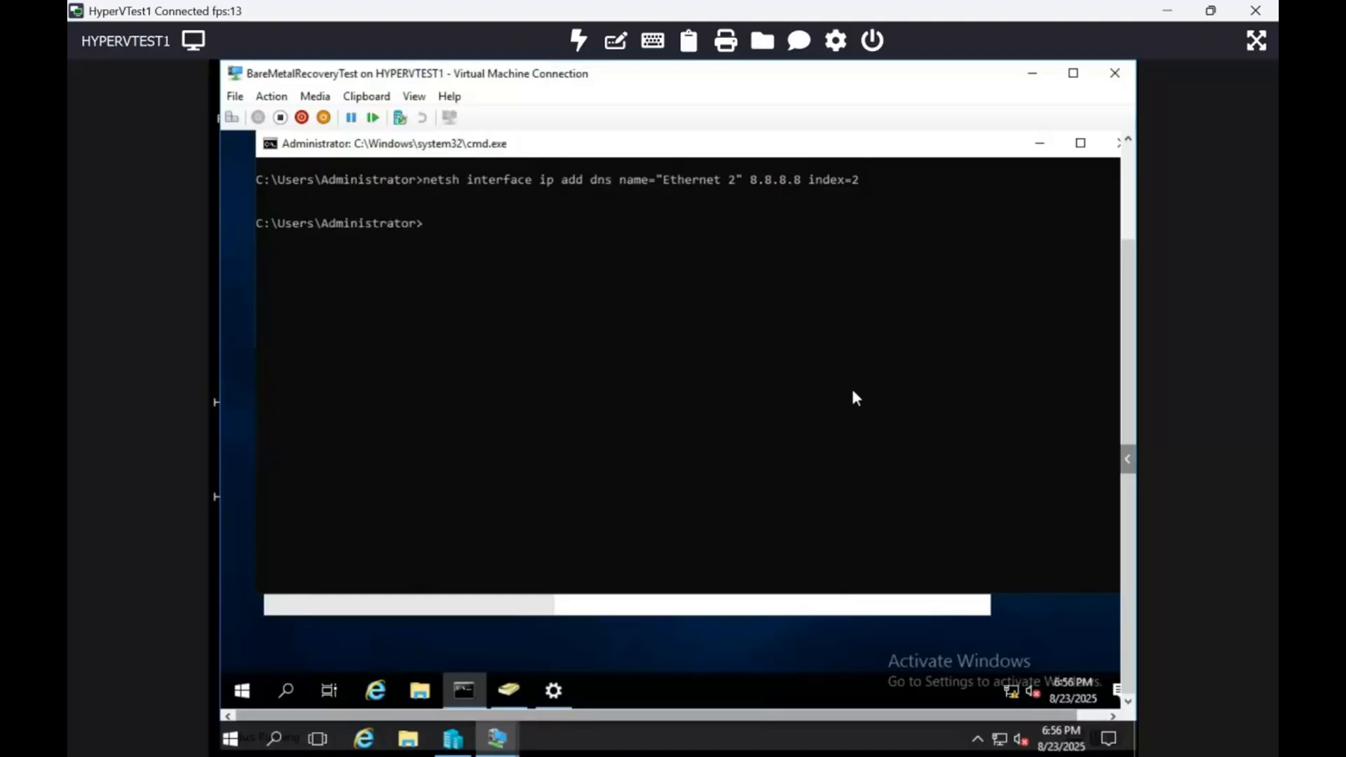
Review the DNS servers with ipconfig /all and test internet connectivity by pinging yahoo.com.
text(ipconfig /all)
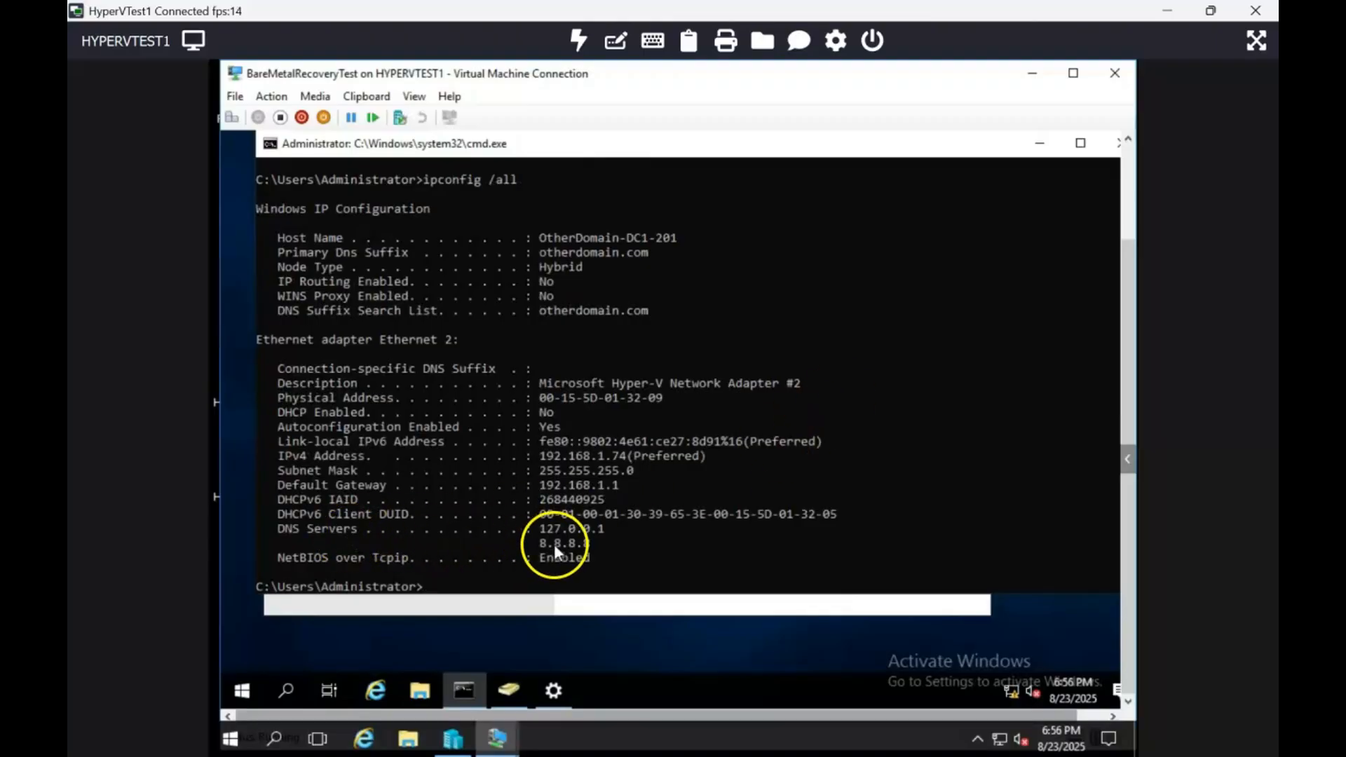
text(p)
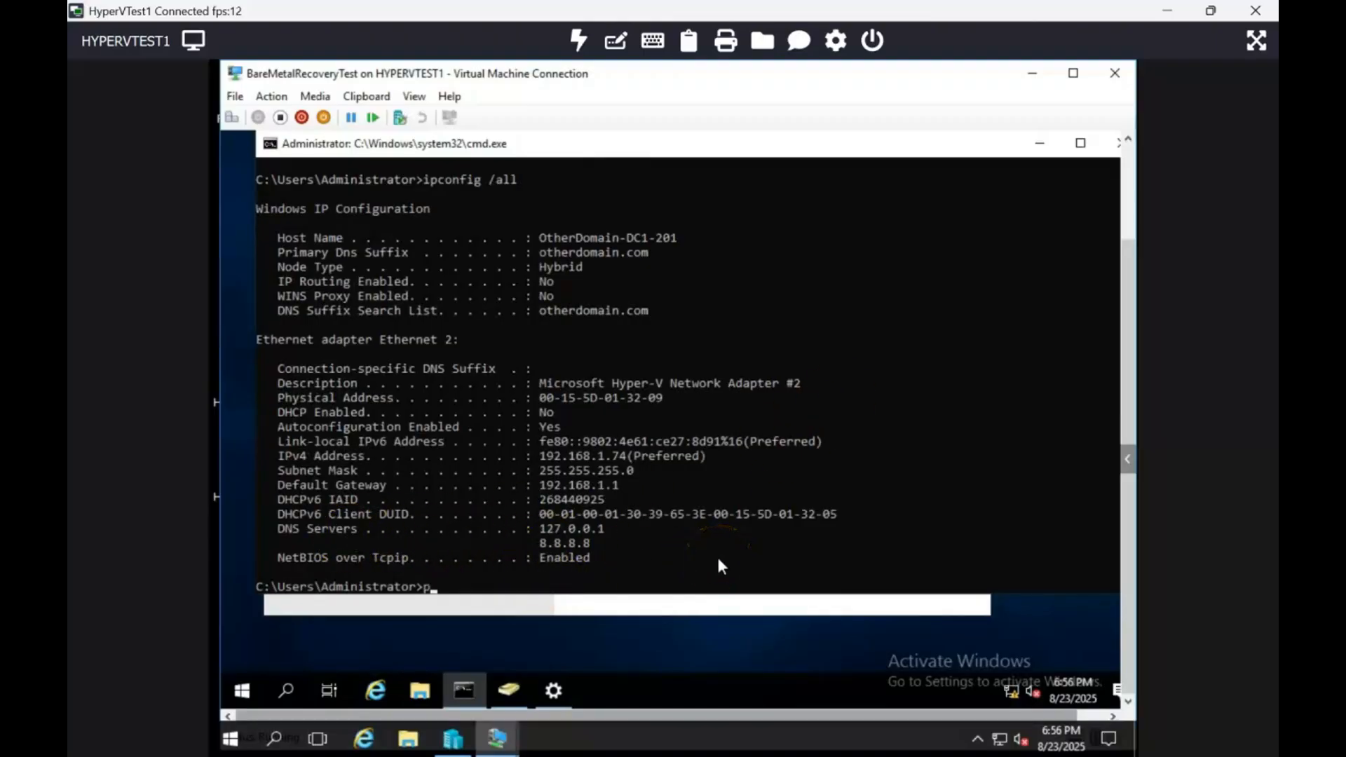
text(ing yahoo.com)
key(Return)
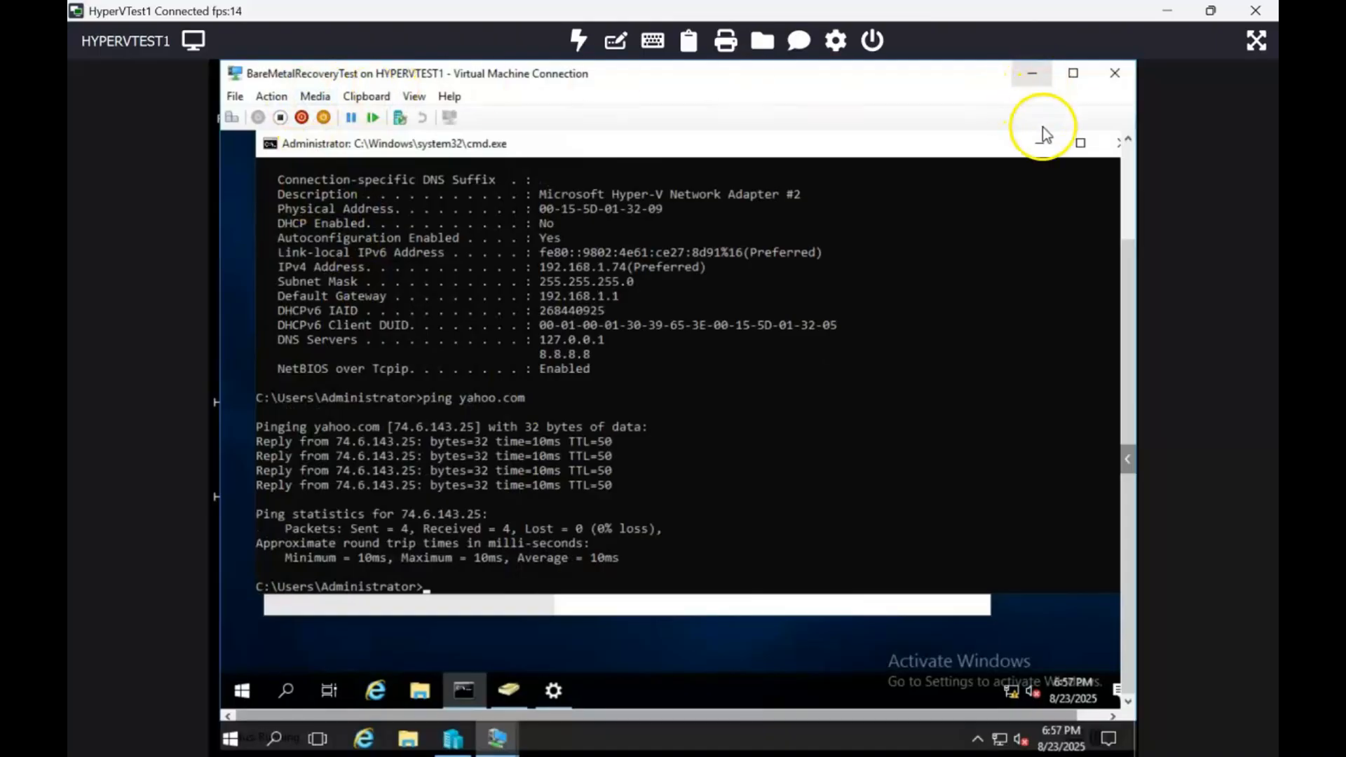
Minimize the restored server's connection window and connect to the OtherDomainWin10 virtual machine from Hyper-V Manager.
click(1038, 77)
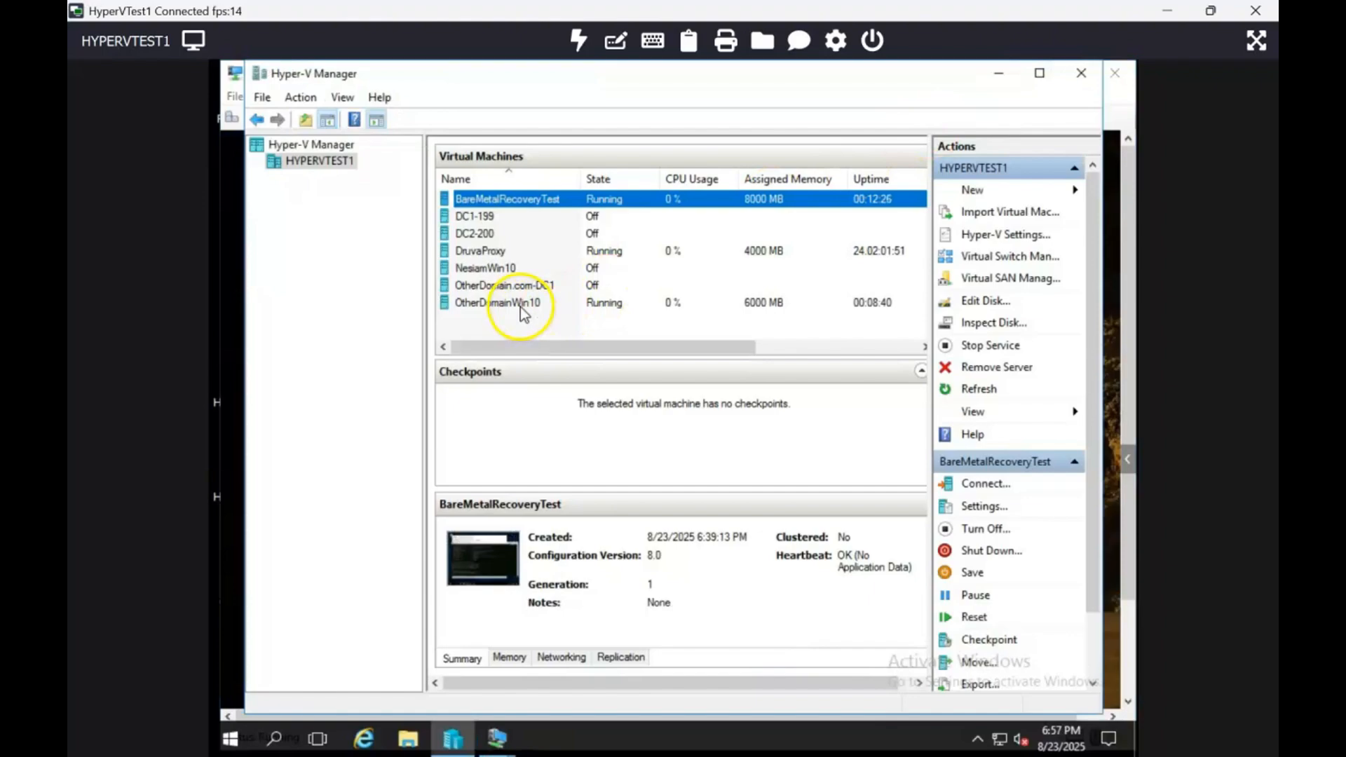
click(519, 308)
right_click(519, 308)
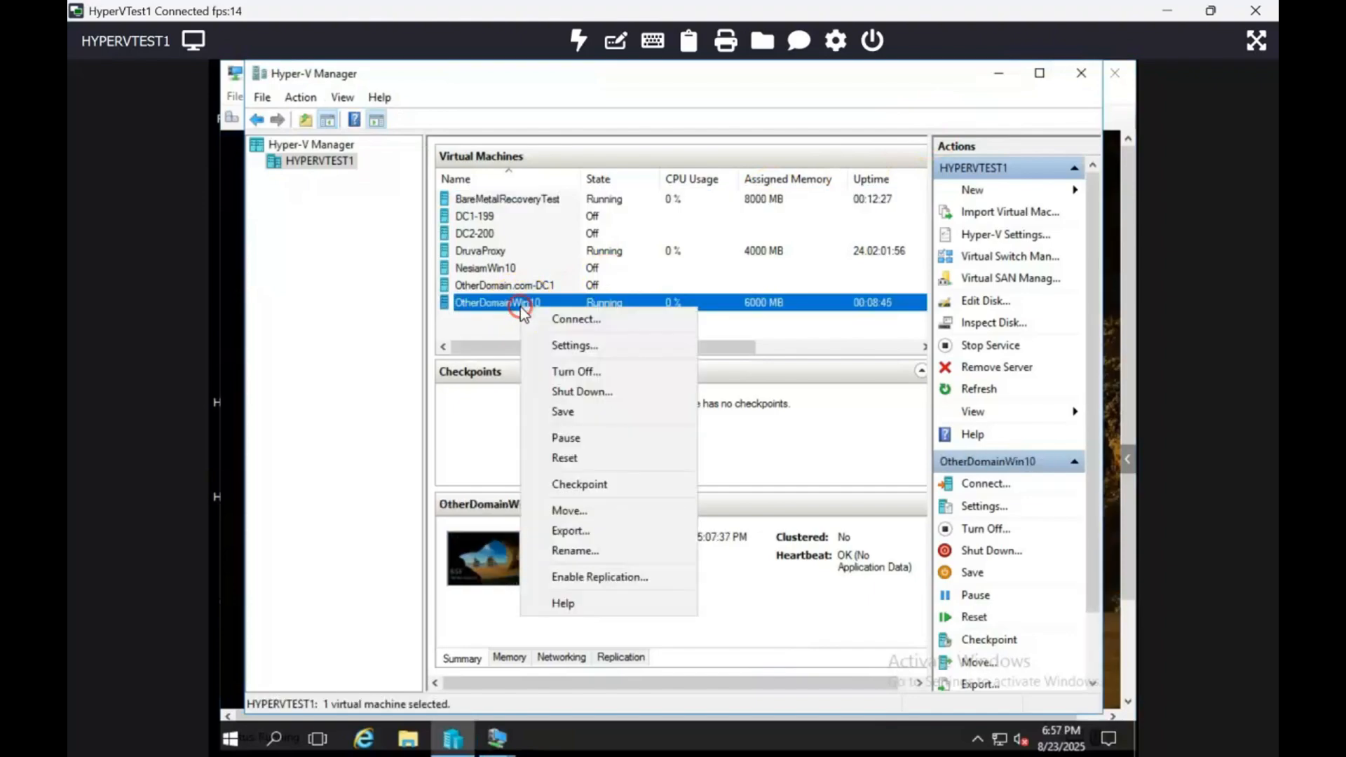
click(554, 321)
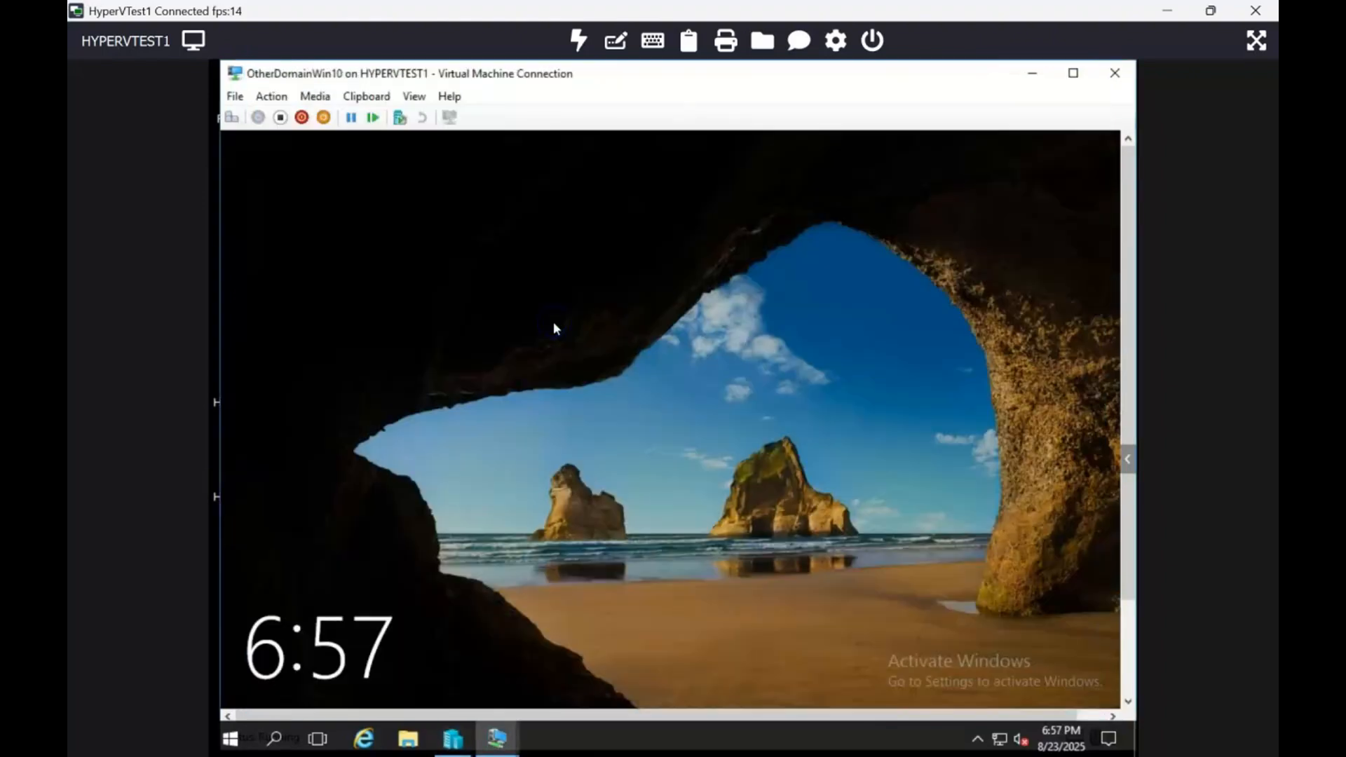
Unlock OtherDomainWin10 and sign in as OtherDomain User with the account password.
click(232, 117)
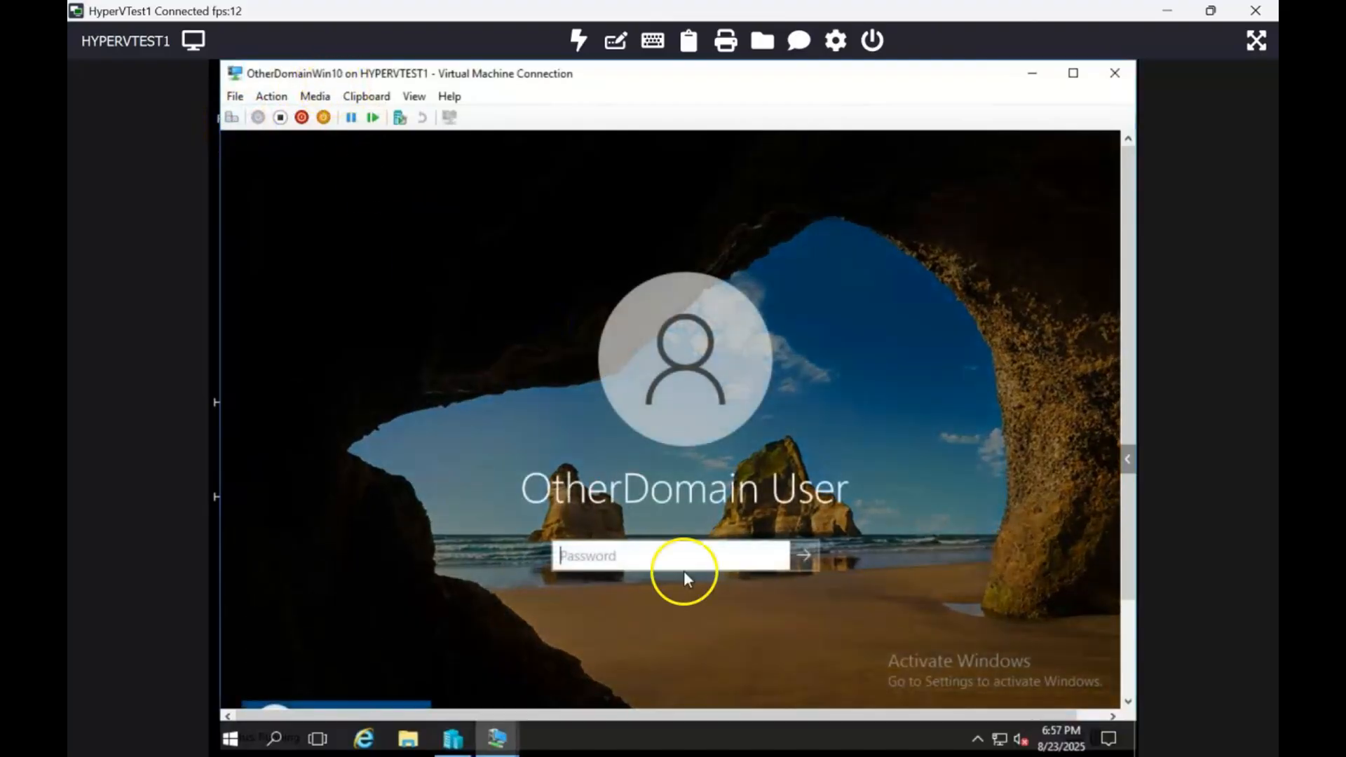
text(Password123!)
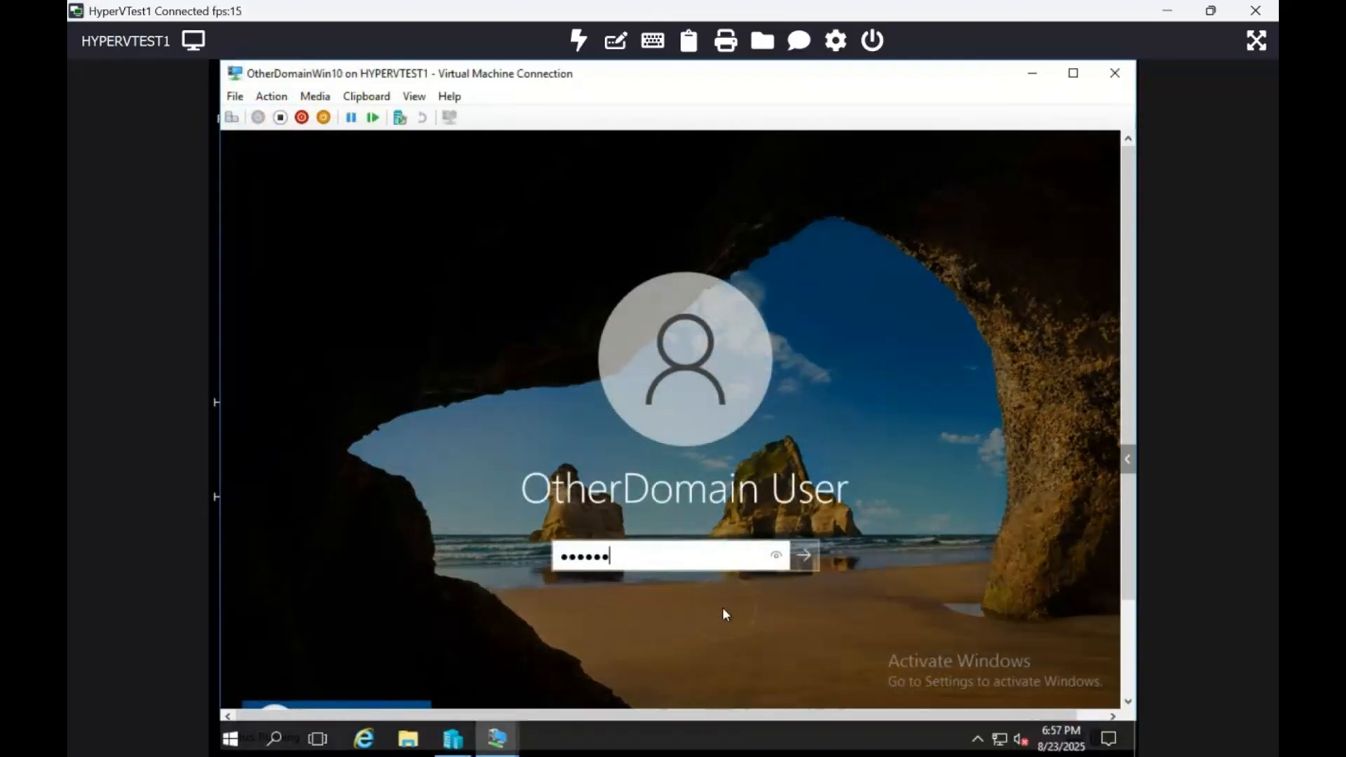
key(Return)
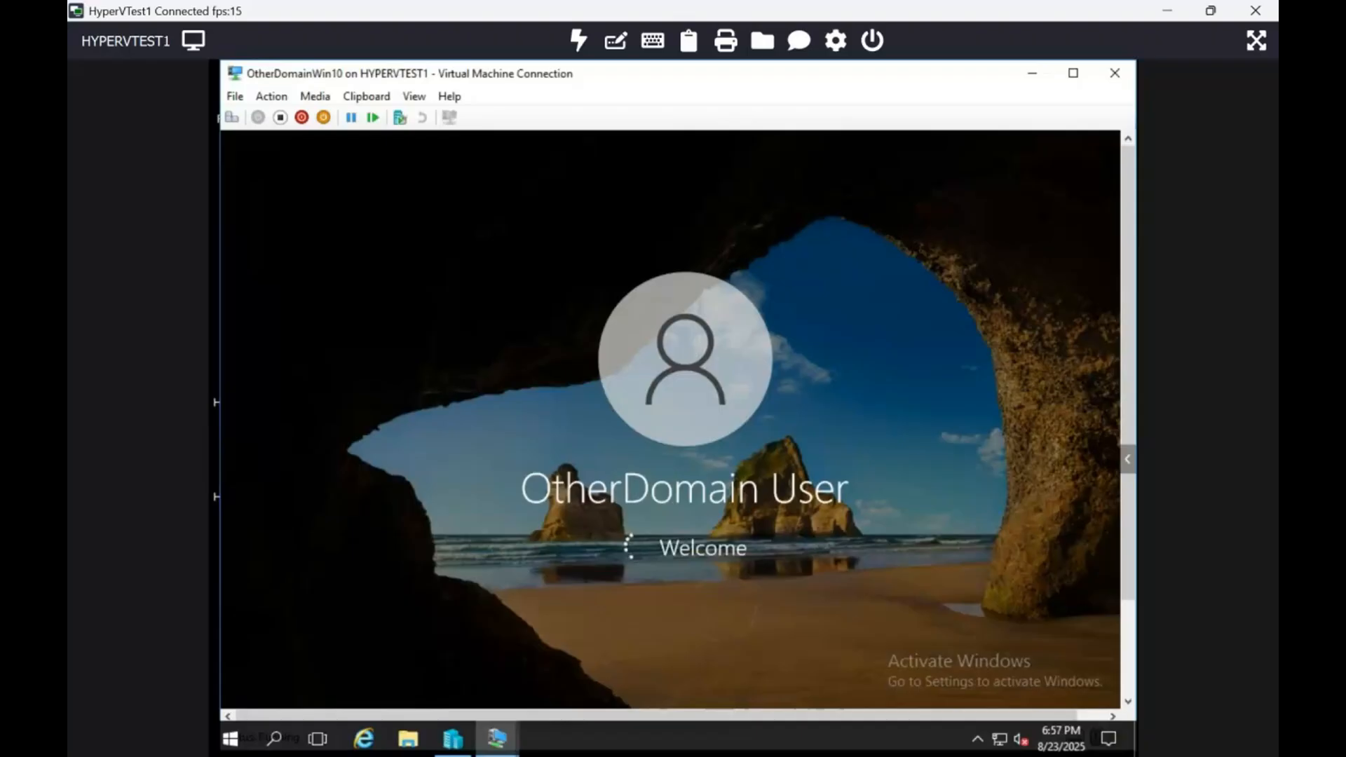
Open a command prompt in the OtherDomainWin10 virtual machine and check the client's network configuration with ipconfig.
click(1073, 73)
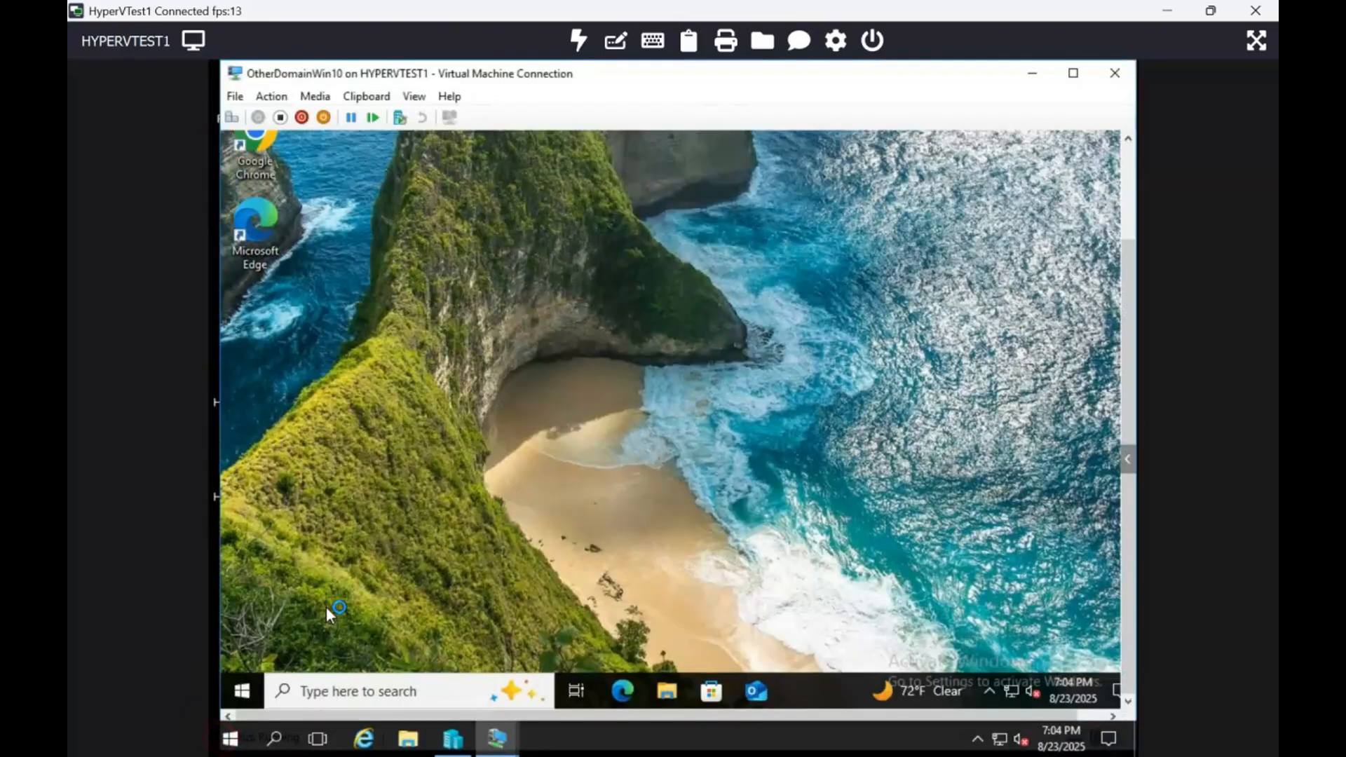
key(super+r)
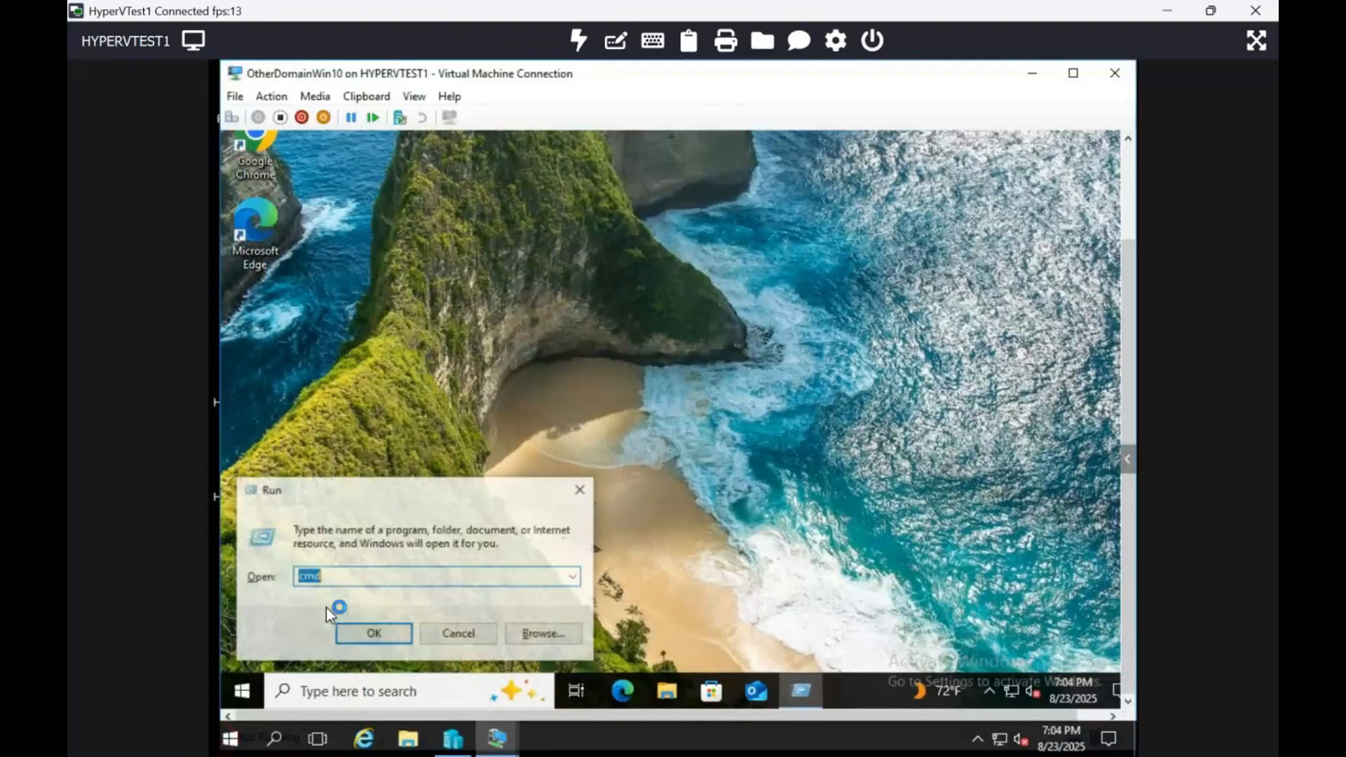
key(Return)
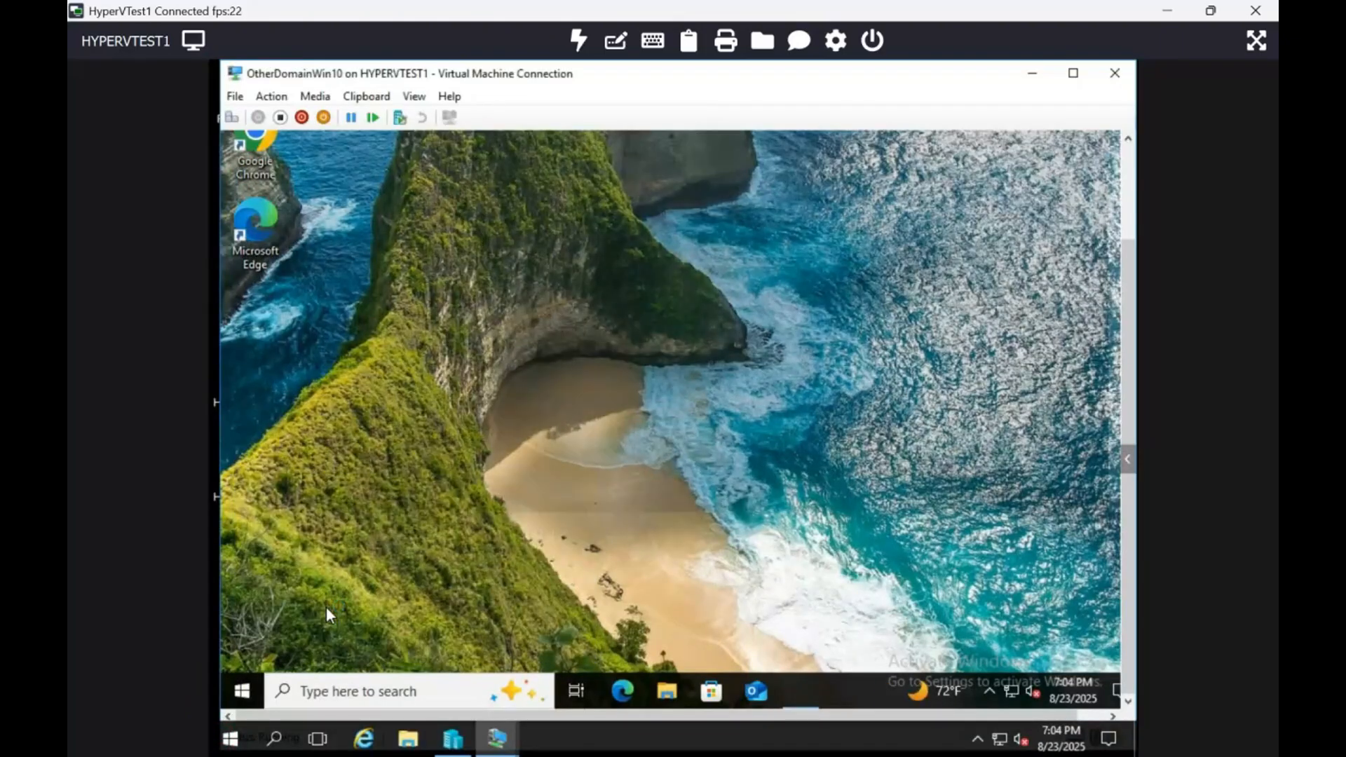
text(ipg)
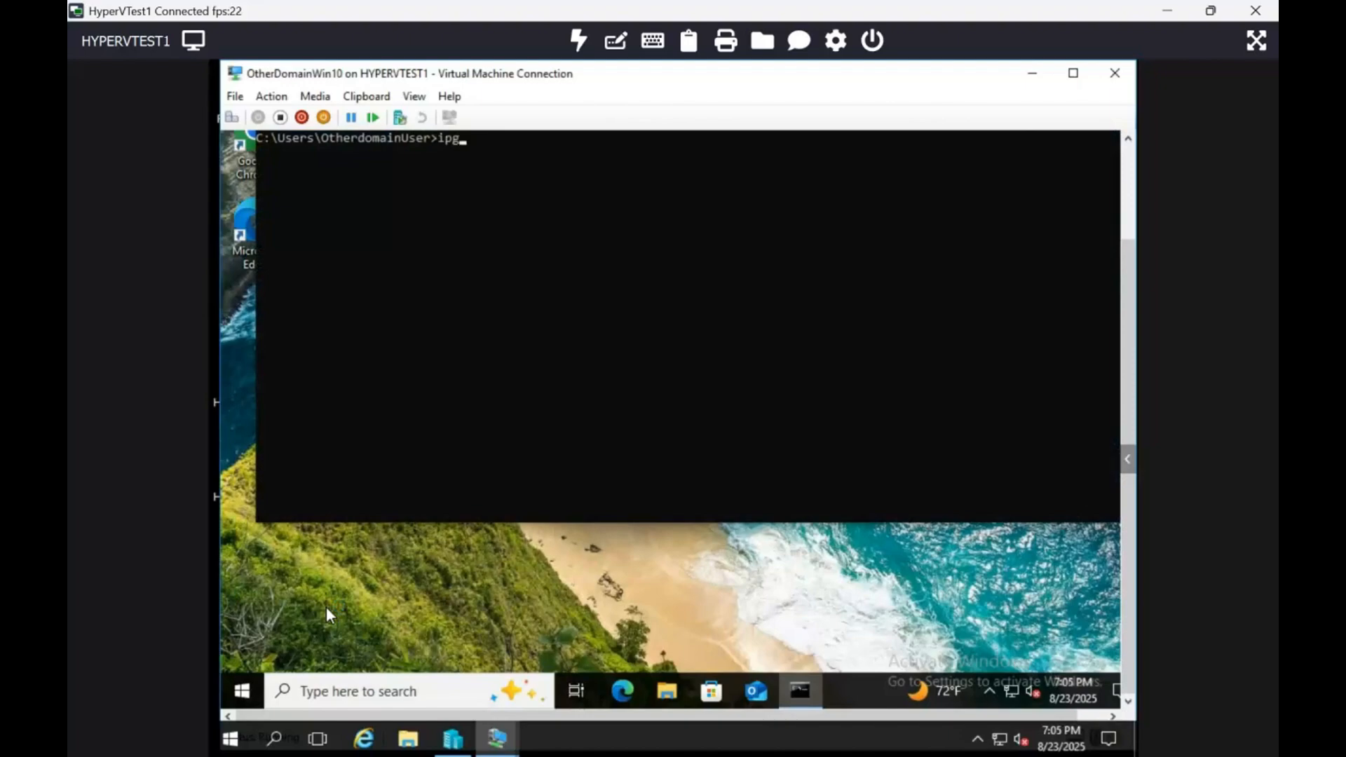
key(BackSpace)
text(config)
key(Return)
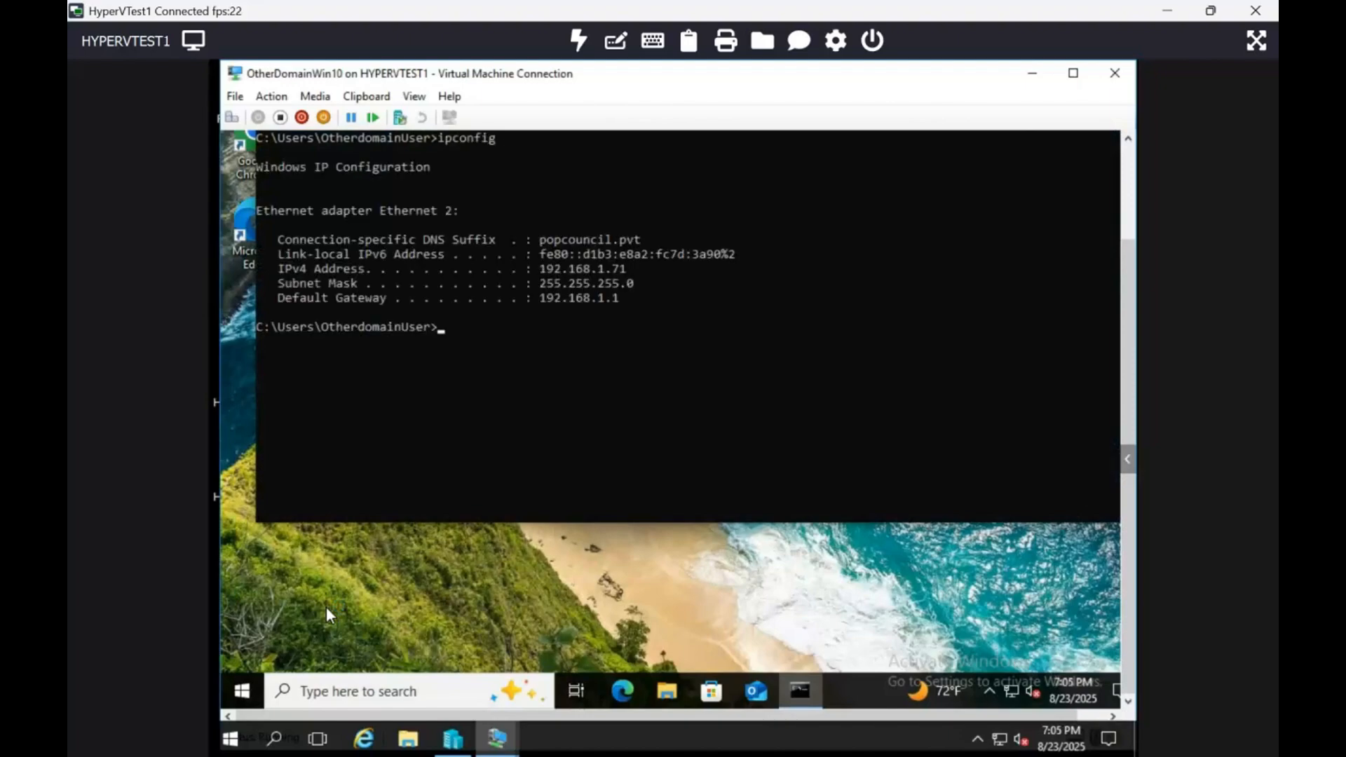
Ping otherdomain.com from the client to test name resolution and connectivity to the restored domain controller.
text(p)
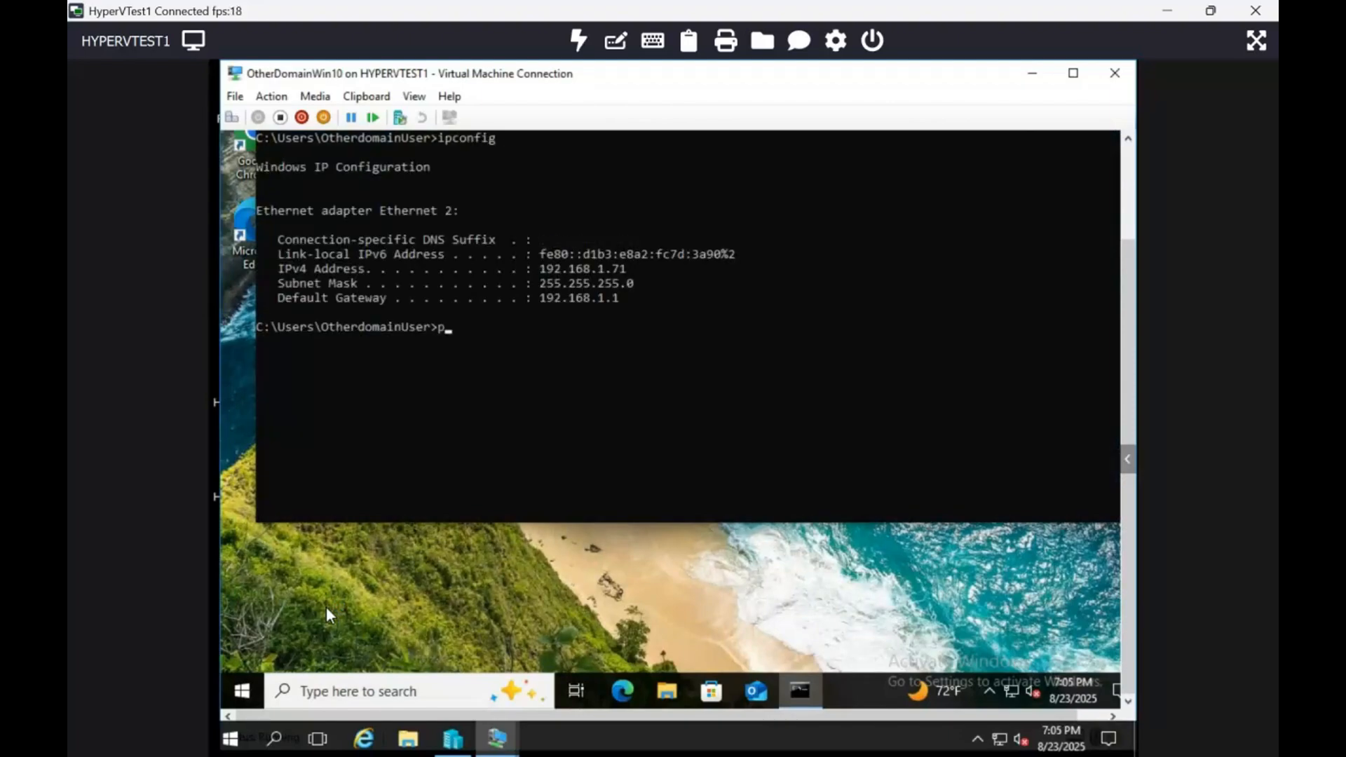
text(ing otherdomain.com)
key(Return)
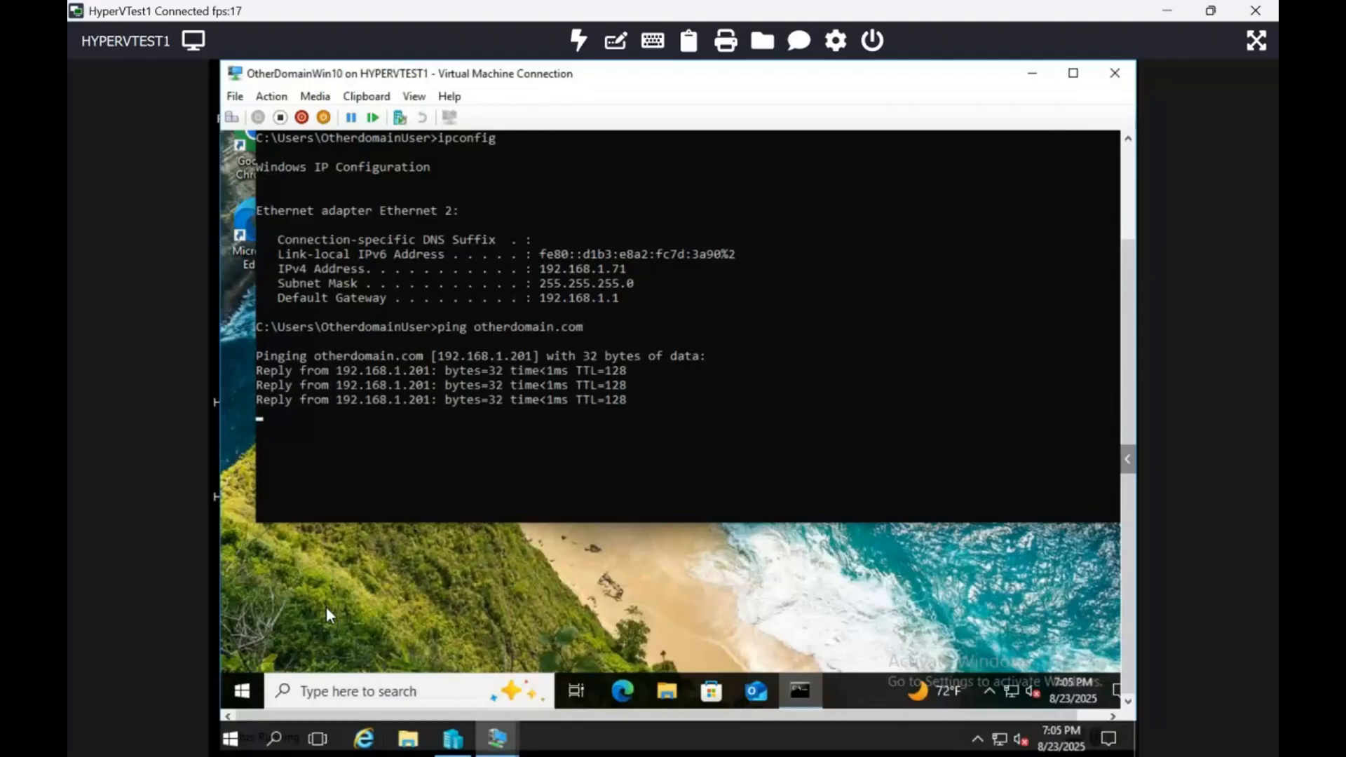
Open the network path \\otherdomain.com through Run and browse to the otherdomain.com folder inside the SYSVOL share.
click(242, 690)
right_click(243, 692)
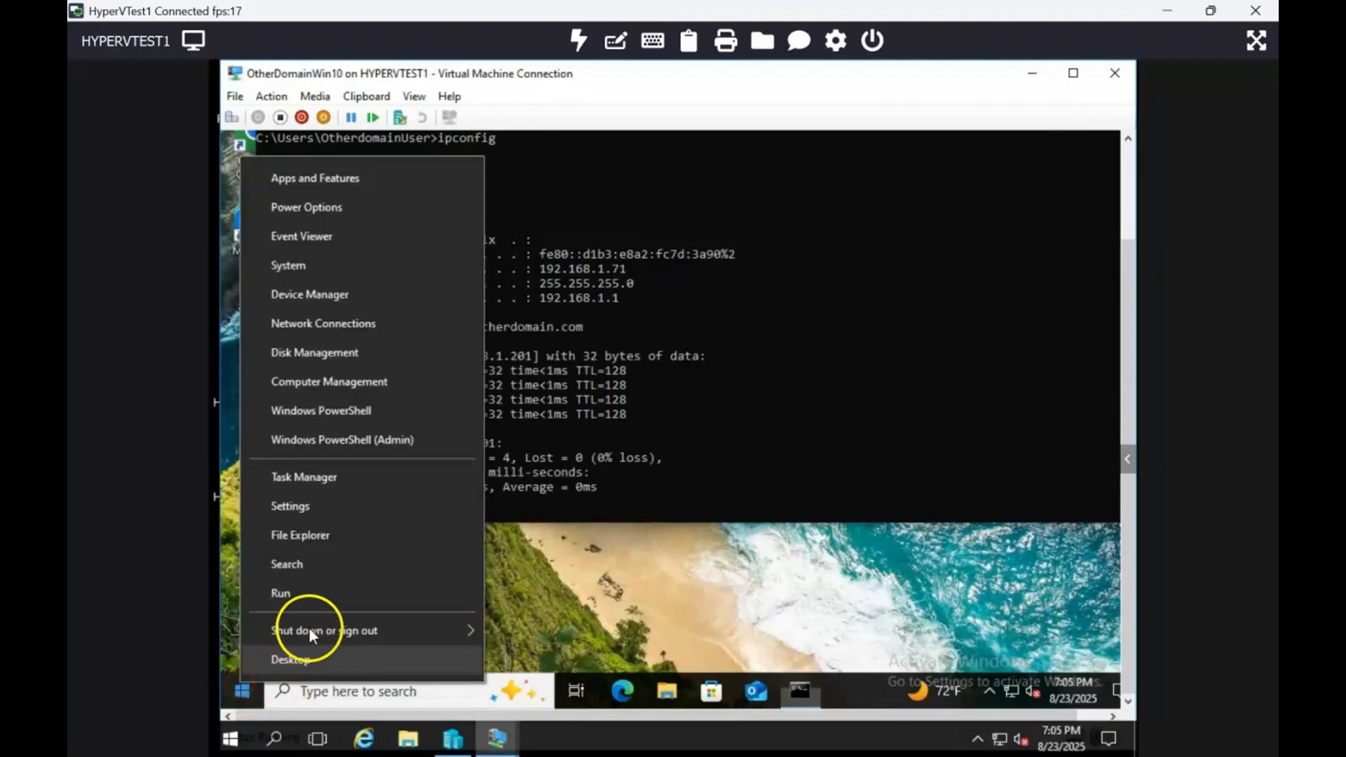
click(336, 599)
text(\\o)
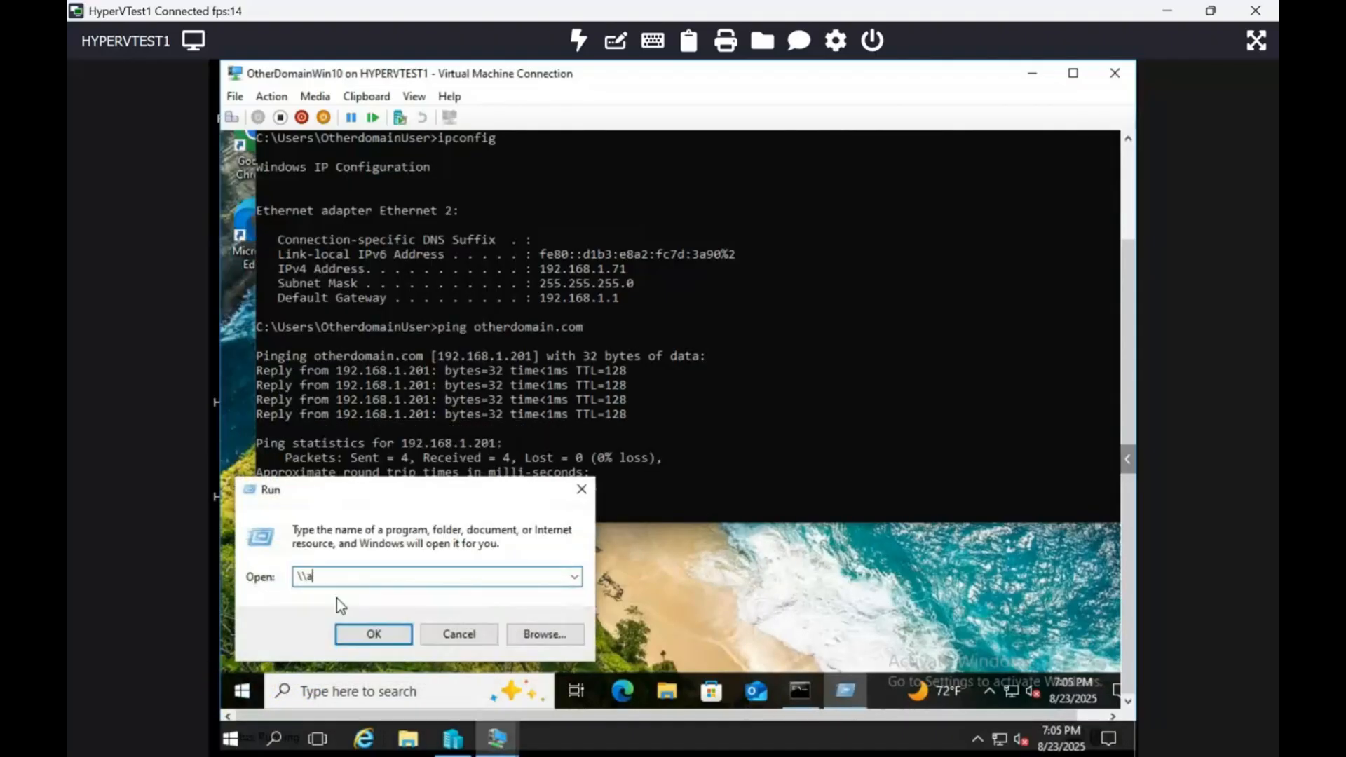
text(therdomain)
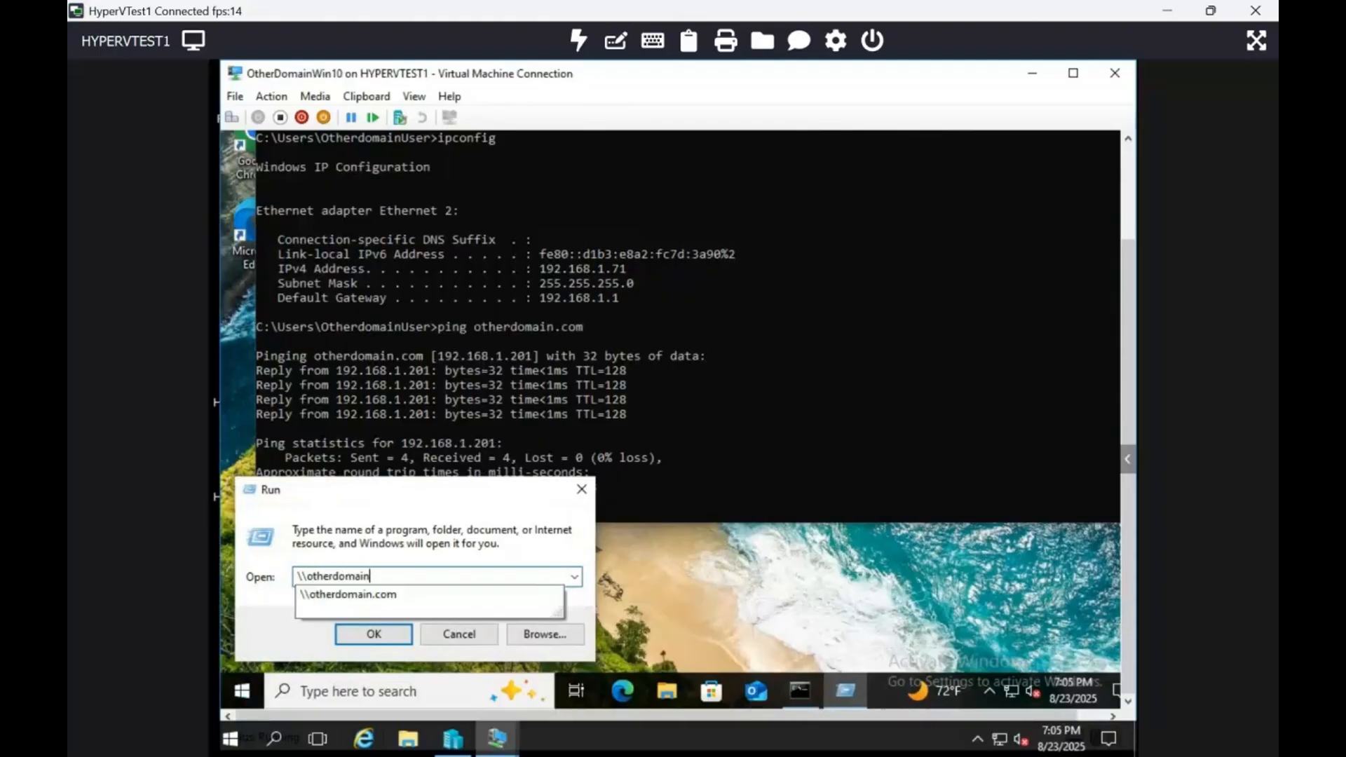
text(.com)
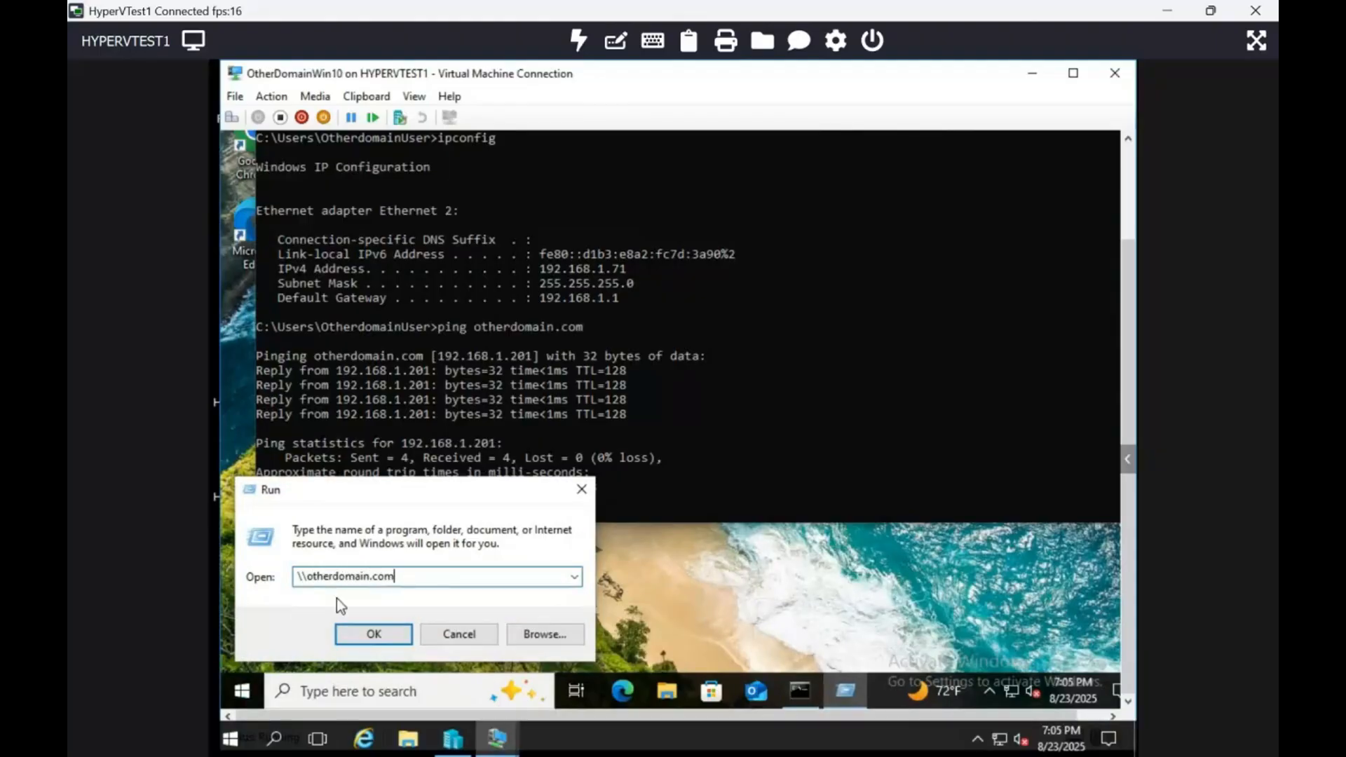
key(Return)
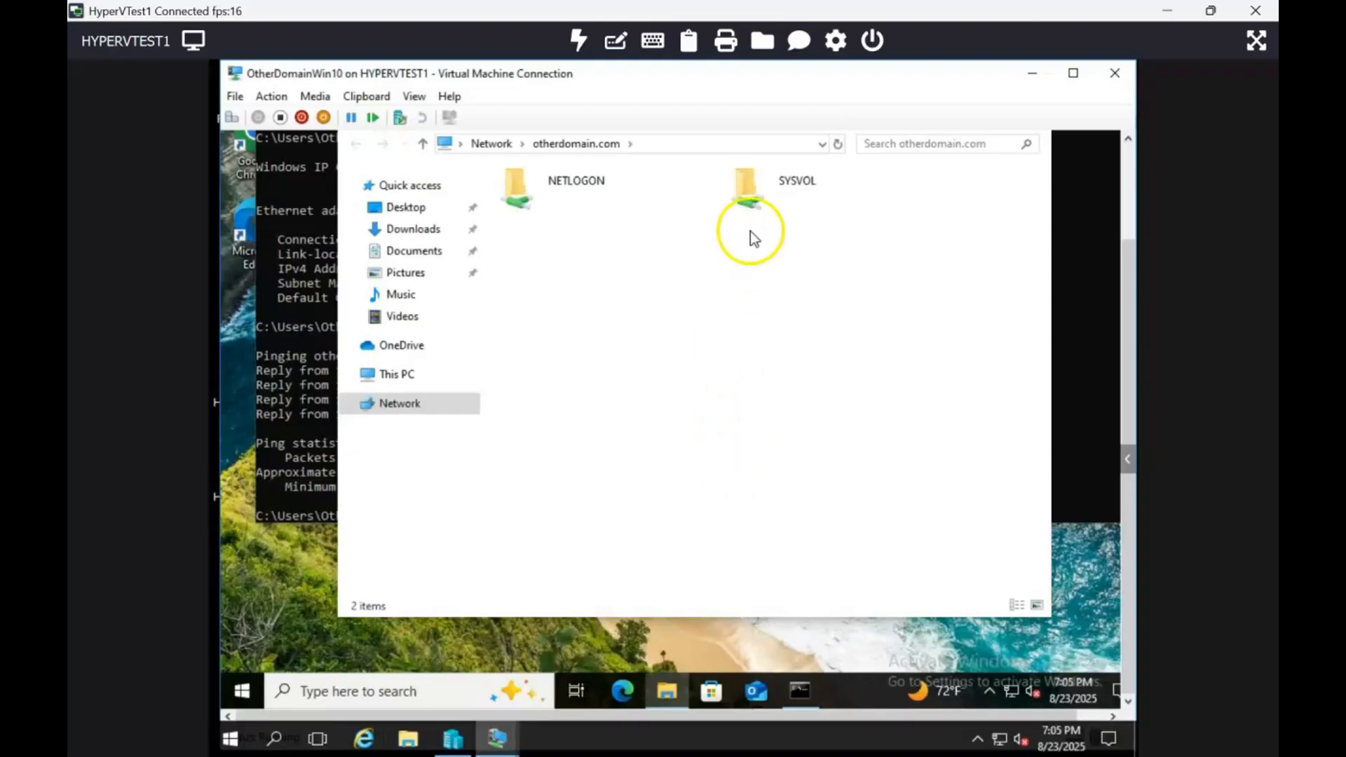
double_click(753, 191)
double_click(541, 204)
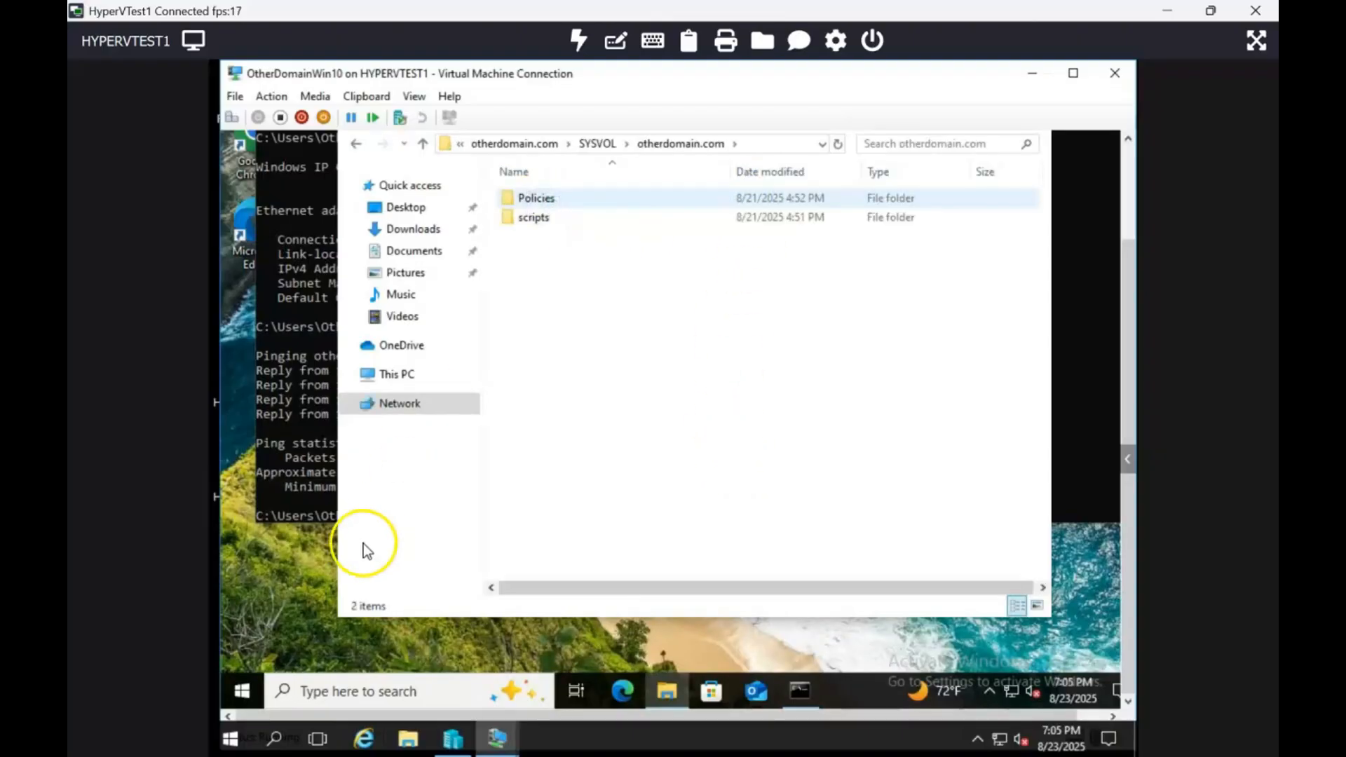
Switch to Hyper-V Manager and select the original OtherDomain.com-DC1 virtual machine to check its state.
mouse_move(459, 740)
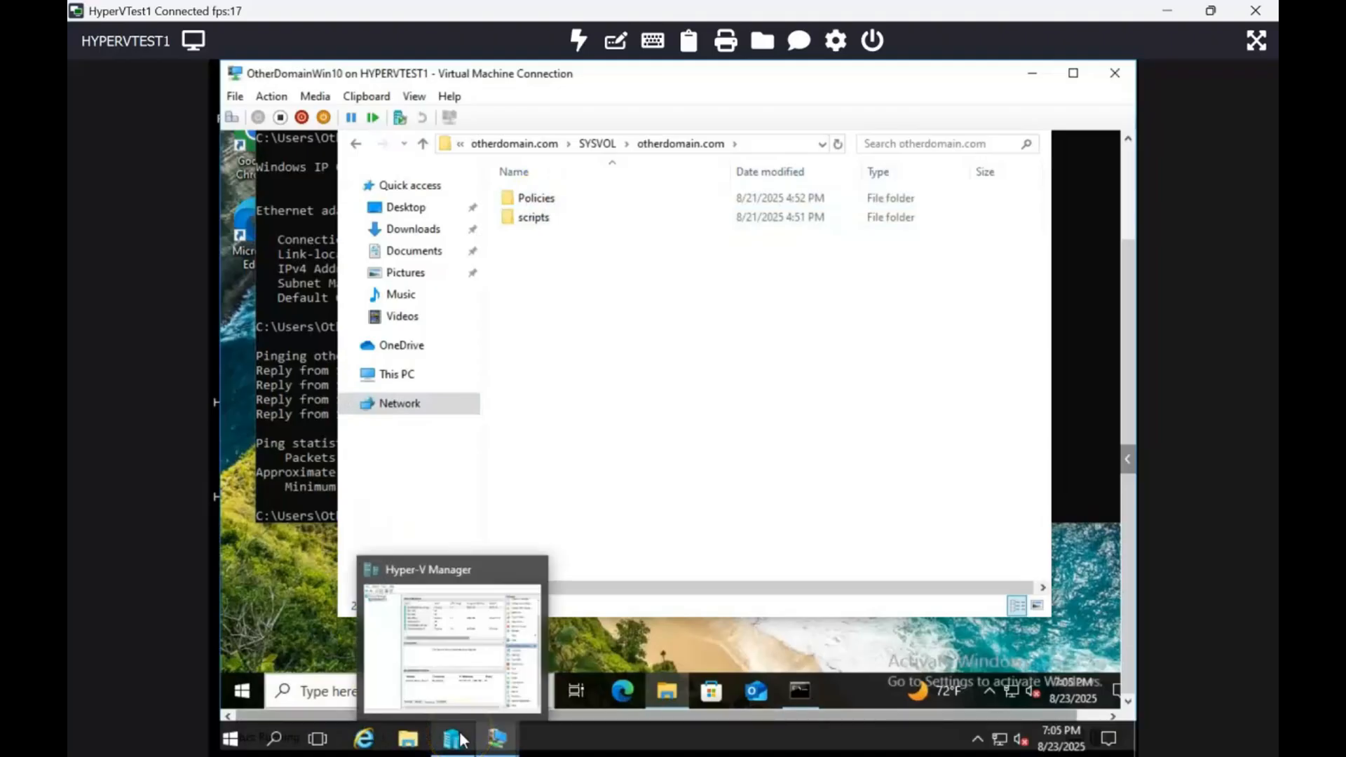
click(447, 677)
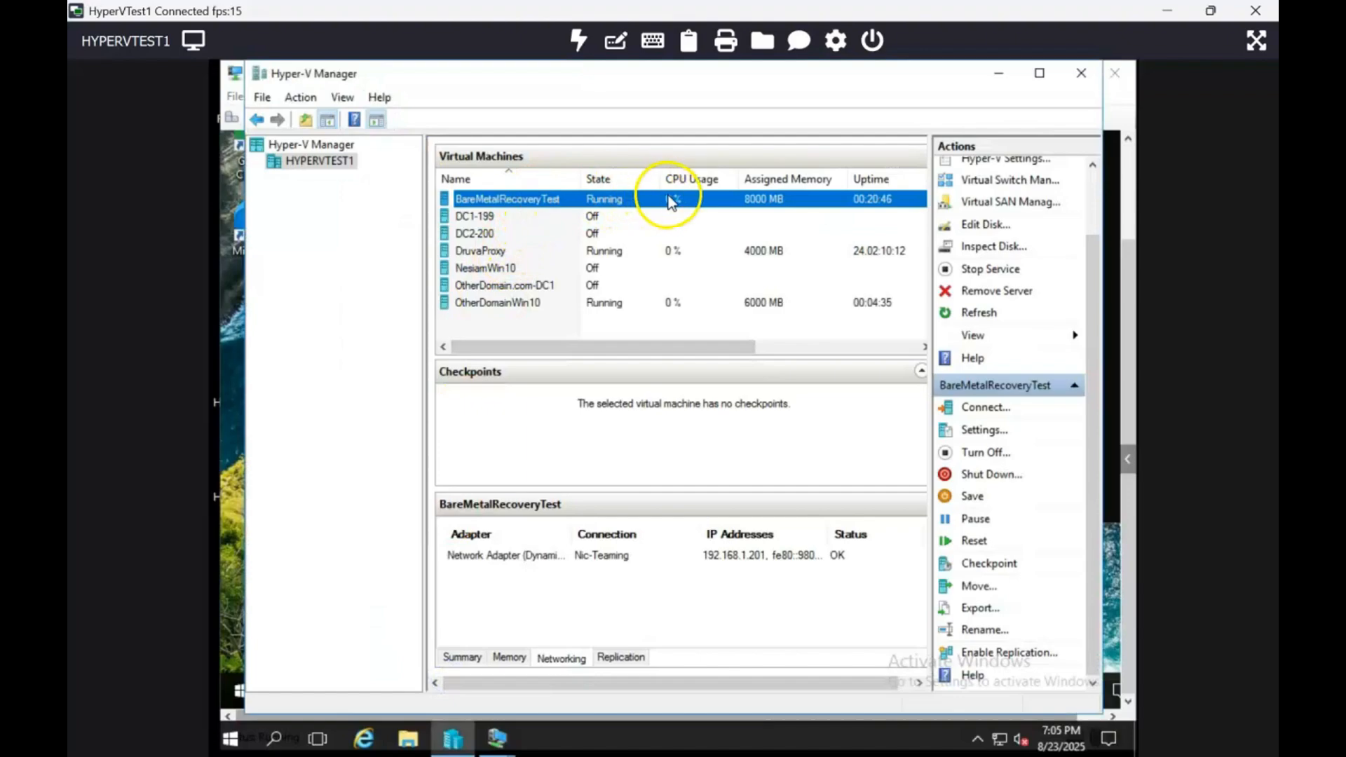
click(538, 288)
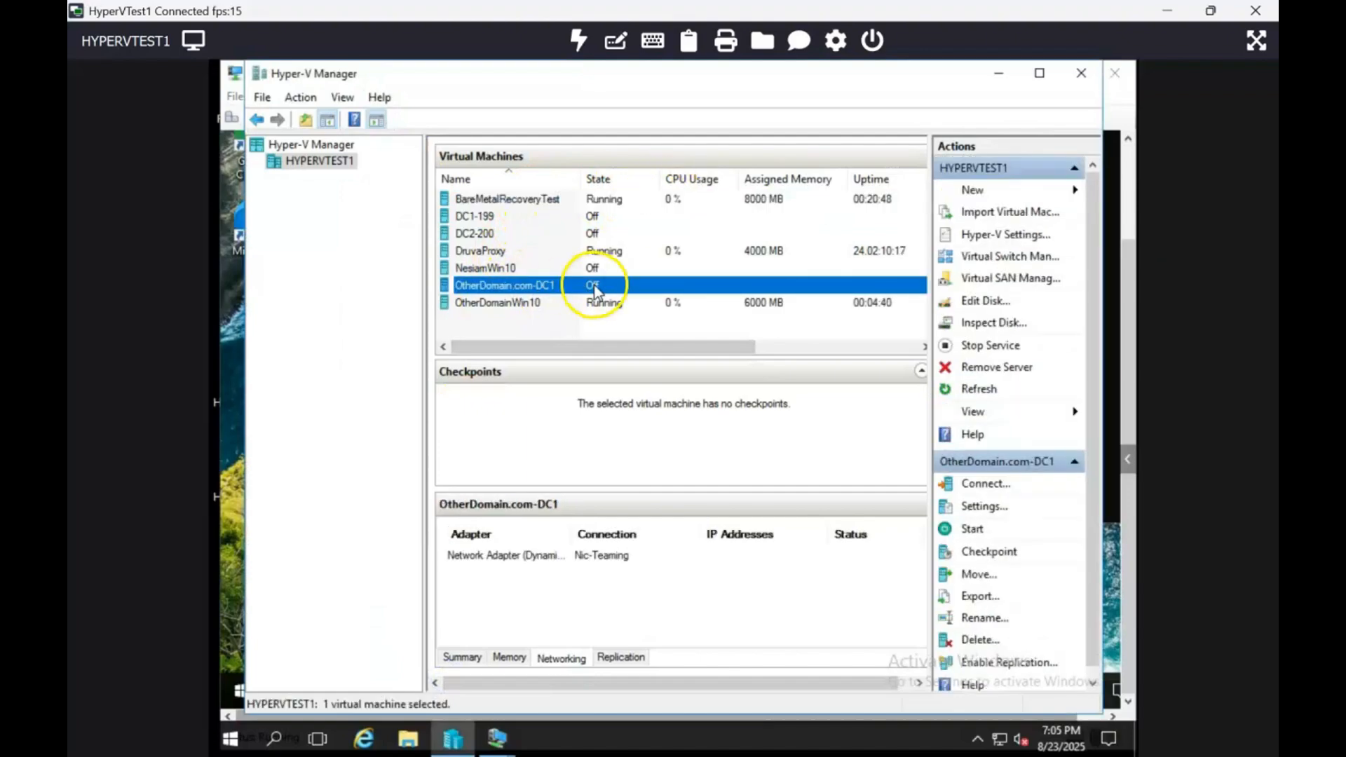